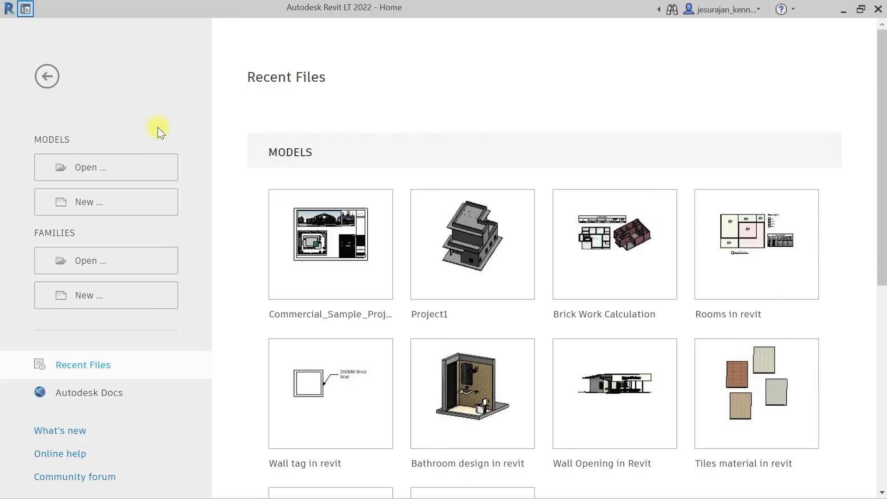
Create a new project, Project1, from the DefaultMetric template.
{"action": "left_click", "coordinate": [100, 207]}
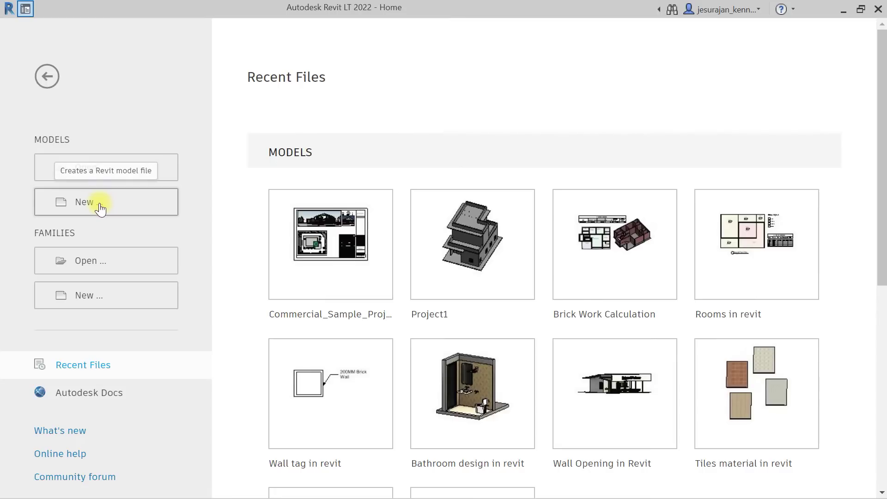
{"action": "left_click", "coordinate": [365, 226]}
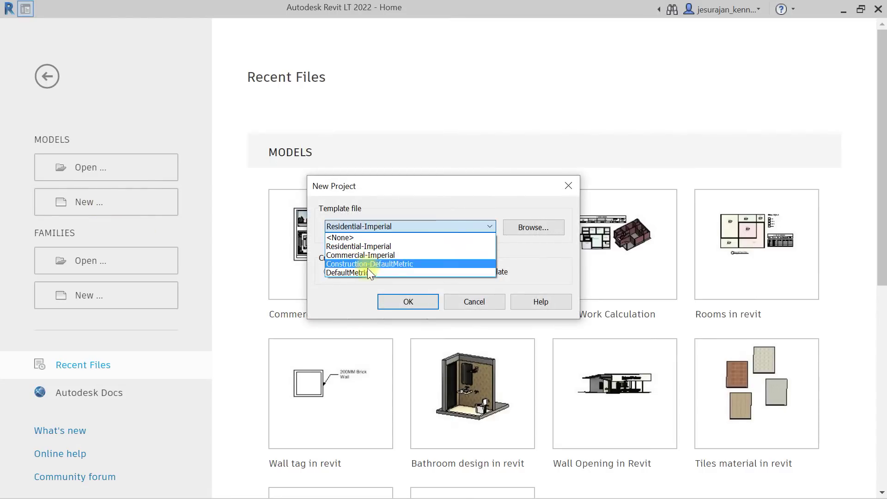
{"action": "left_click", "coordinate": [375, 272]}
{"action": "left_click", "coordinate": [400, 301]}
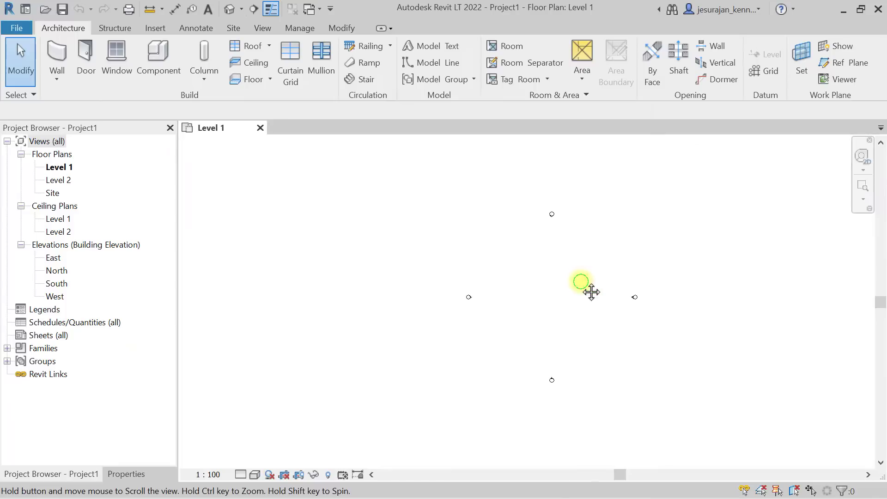
Draw a single 6000 mm wall on Level 1 with the Wall tool (WA).
{"action": "key", "text": "Escape"}
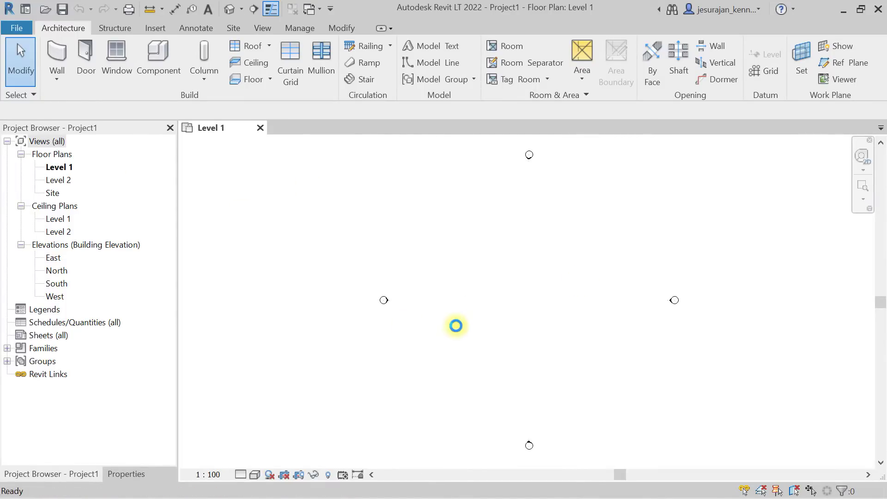
{"action": "key", "text": "w"}
{"action": "key", "text": "a"}
{"action": "left_click", "coordinate": [477, 322]}
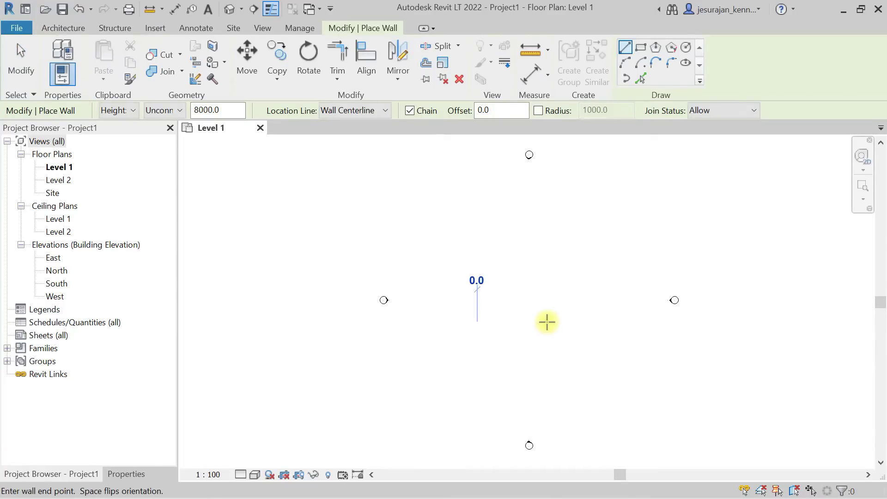
{"action": "left_click", "coordinate": [509, 321]}
{"action": "key", "text": "Escape"}
{"action": "key", "text": "Escape"}
{"action": "scroll", "coordinate": [497, 320], "scroll_direction": "up", "scroll_amount": 5}
Copy the wall upward twice to make three parallel walls about 2500 mm apart.
{"action": "left_click", "coordinate": [502, 323]}
{"action": "middle_click_drag", "start_coordinate": [501, 322], "coordinate": [473, 398]}
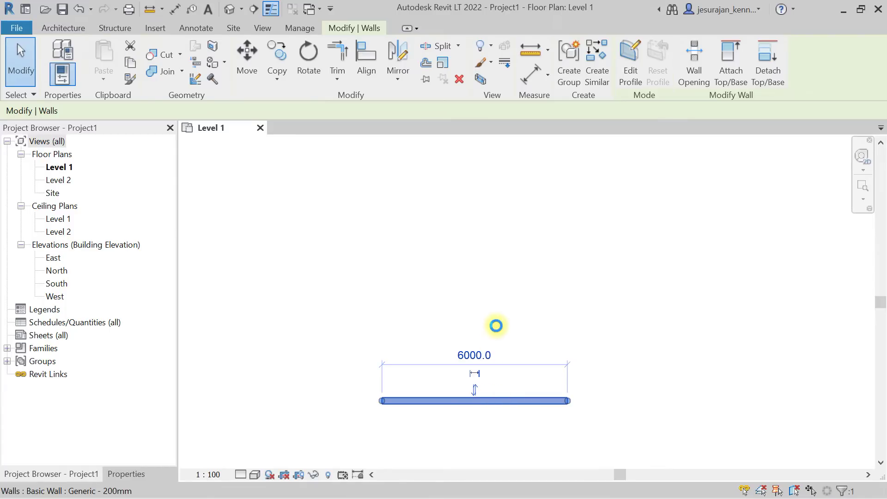
{"action": "left_click_drag", "start_coordinate": [496, 326], "coordinate": [494, 327], "text": "ctrl"}
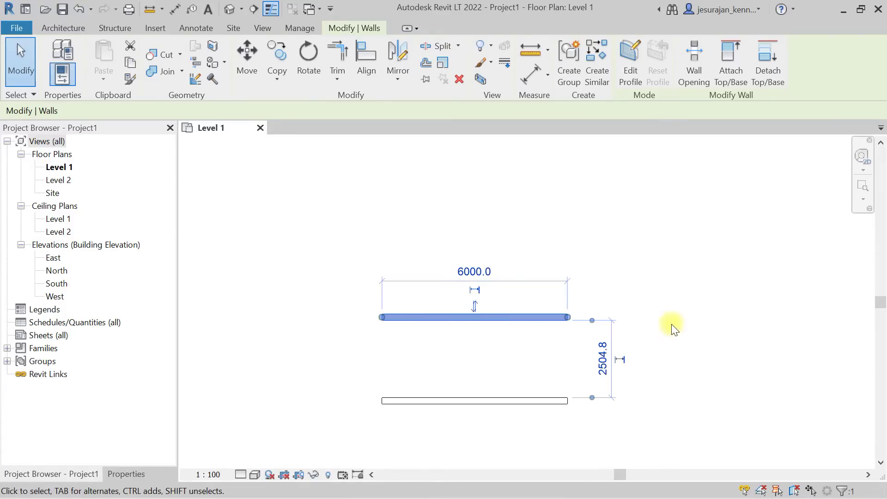
{"action": "key", "text": "Escape"}
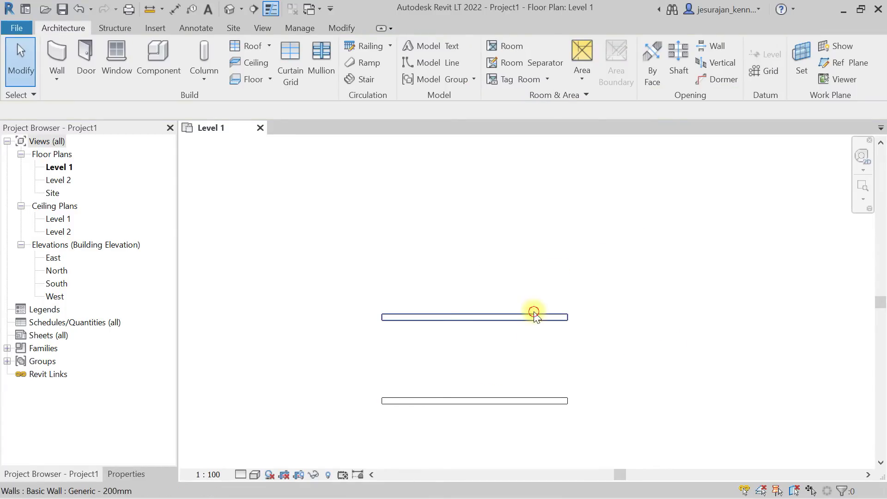
{"action": "left_click", "coordinate": [534, 316]}
{"action": "left_click_drag", "start_coordinate": [534, 258], "coordinate": [532, 230], "text": "ctrl"}
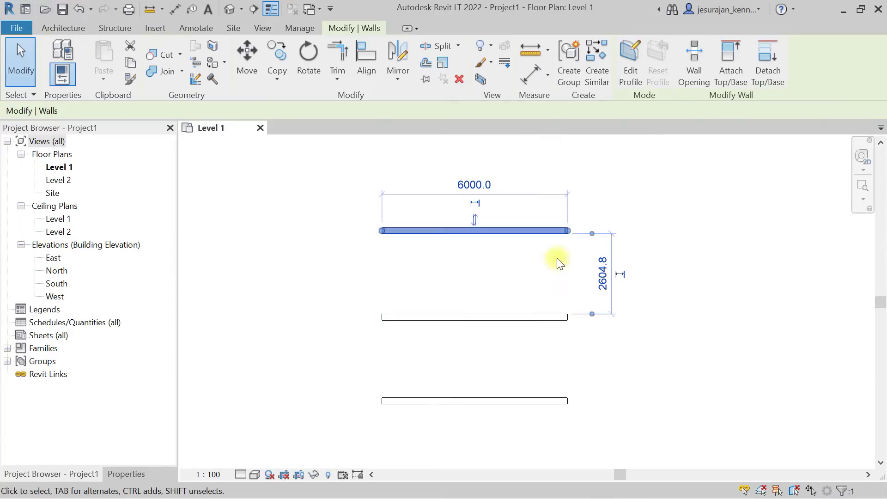
{"action": "key", "text": "Escape"}
Copy all three walls to the right to form a second column.
{"action": "left_click_drag", "start_coordinate": [614, 190], "coordinate": [490, 400]}
{"action": "scroll", "coordinate": [490, 400], "scroll_direction": "down", "scroll_amount": 2}
{"action": "mouse_move", "coordinate": [505, 346]}
{"action": "left_mouse_down", "text": "ctrl"}
{"action": "mouse_move", "coordinate": [775, 346]}
{"action": "mouse_move", "coordinate": [570, 354]}
{"action": "mouse_move", "coordinate": [503, 345]}
{"action": "left_mouse_up", "text": "ctrl"}
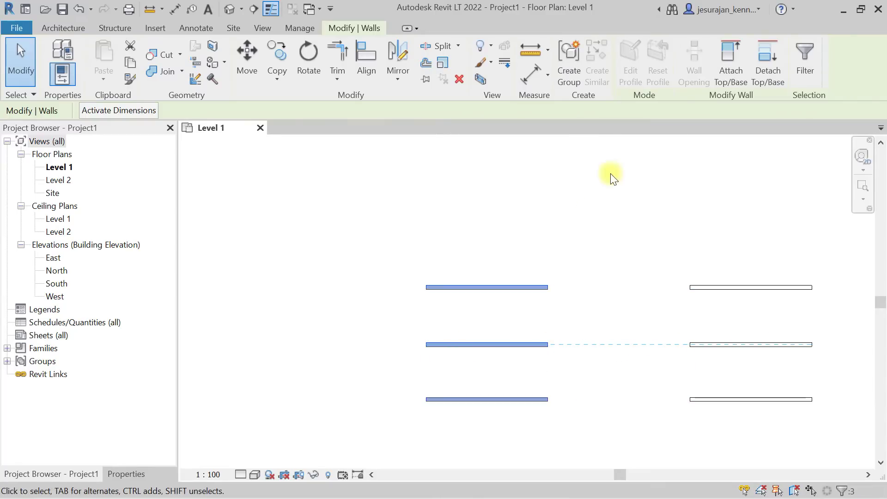
{"action": "left_click", "coordinate": [599, 203]}
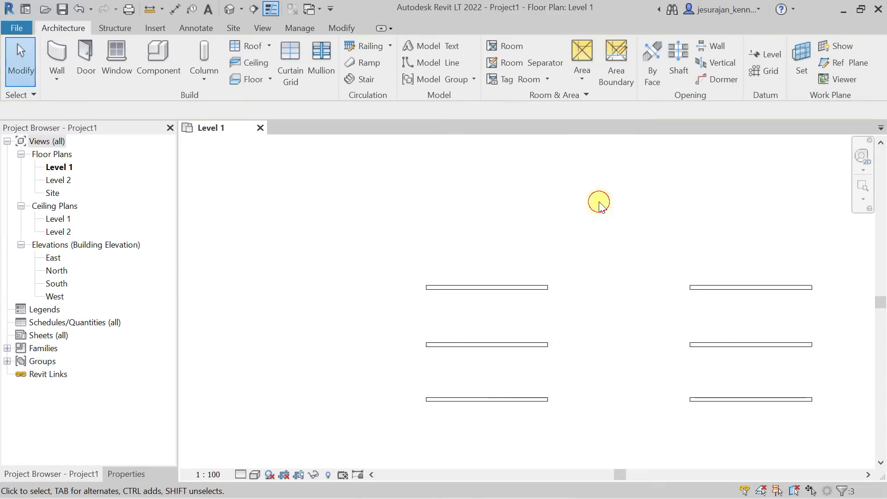
Switch to the default 3D view of the walls.
{"action": "left_click", "coordinate": [229, 8]}
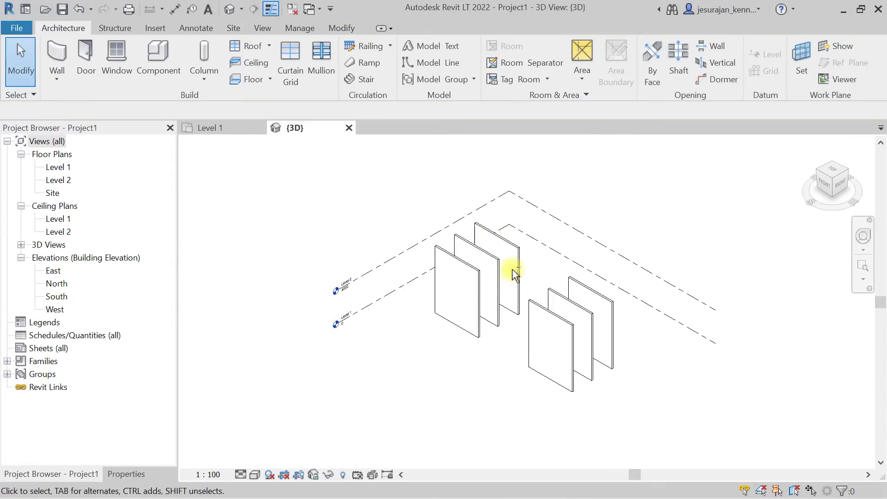
{"action": "scroll", "coordinate": [530, 259], "scroll_direction": "up", "scroll_amount": 4}
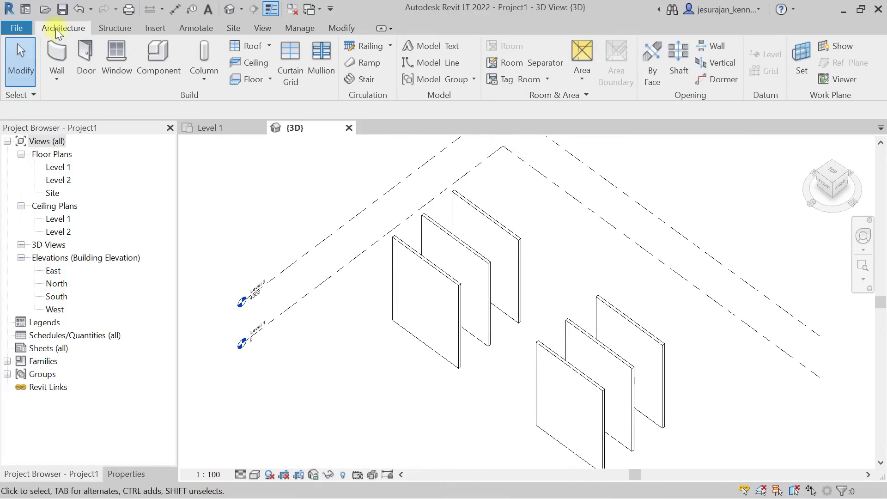
{"action": "left_click", "coordinate": [82, 59]}
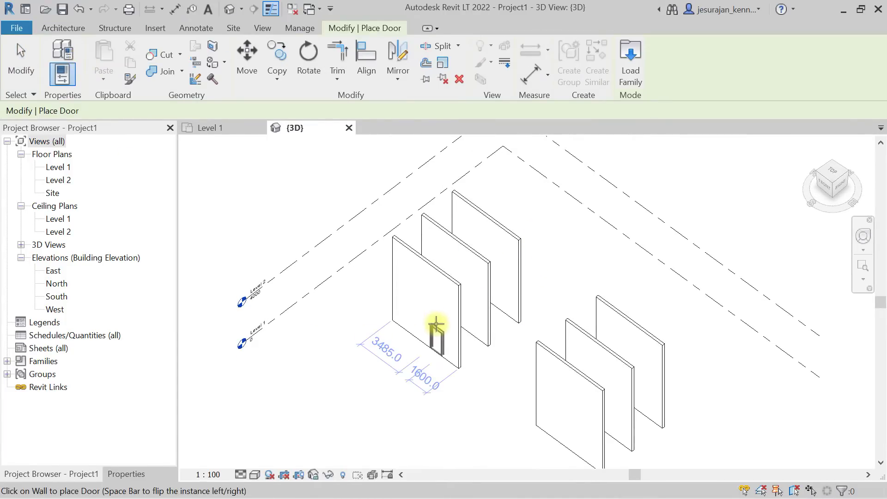
{"action": "scroll", "coordinate": [427, 314], "scroll_direction": "up", "scroll_amount": 3}
{"action": "scroll", "coordinate": [425, 312], "scroll_direction": "down", "scroll_amount": 3}
{"action": "key", "text": "Escape"}
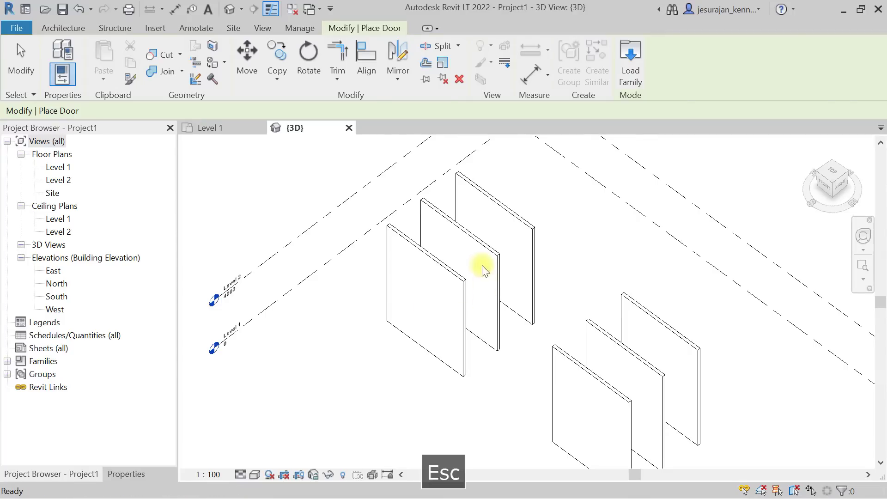
{"action": "scroll", "coordinate": [483, 269], "scroll_direction": "down", "scroll_amount": 4}
Set the Top Constraint of all six walls to Up to level: Level 2.
{"action": "left_click_drag", "start_coordinate": [587, 261], "coordinate": [429, 384]}
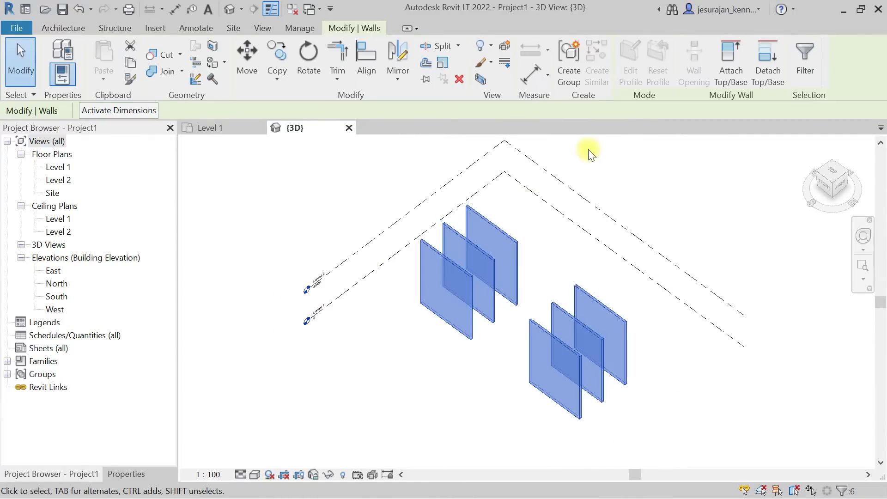
{"action": "left_click", "coordinate": [115, 475]}
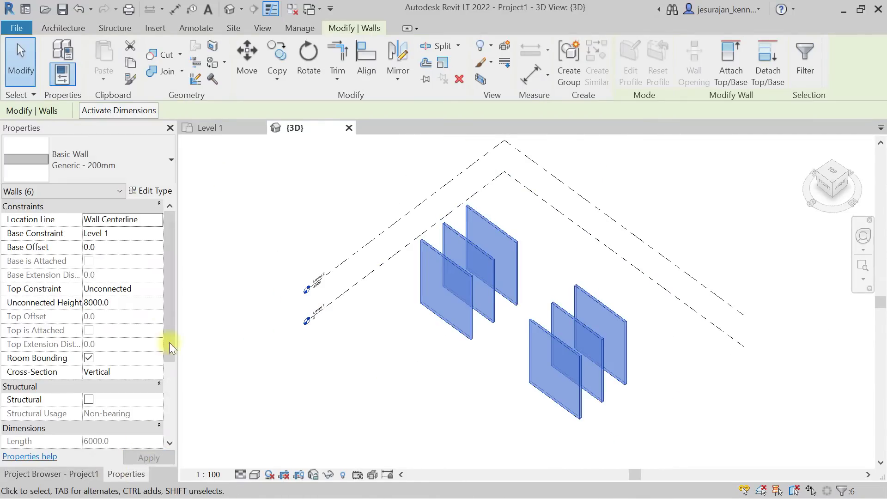
{"action": "left_click", "coordinate": [155, 289]}
{"action": "left_click", "coordinate": [157, 289]}
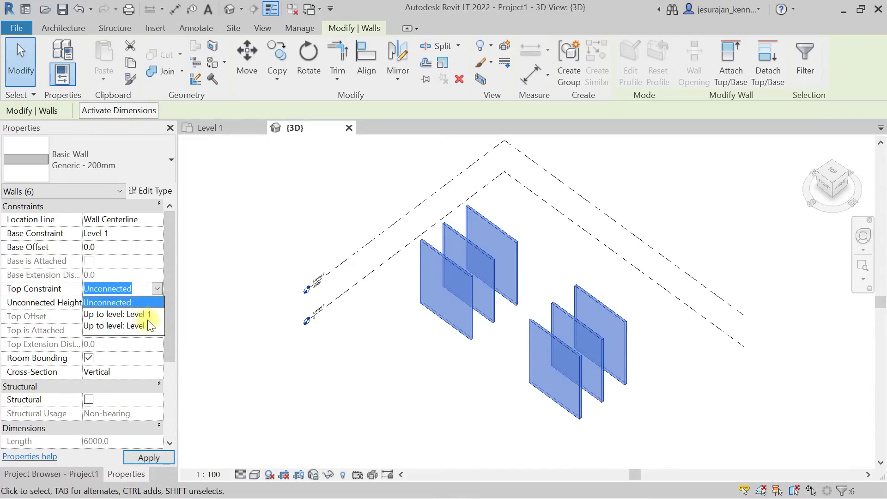
{"action": "left_click", "coordinate": [151, 326]}
Hide the Levels category in the 3D view and zoom to fit the walls.
{"action": "middle_click_drag", "start_coordinate": [484, 347], "coordinate": [456, 355], "text": "shift"}
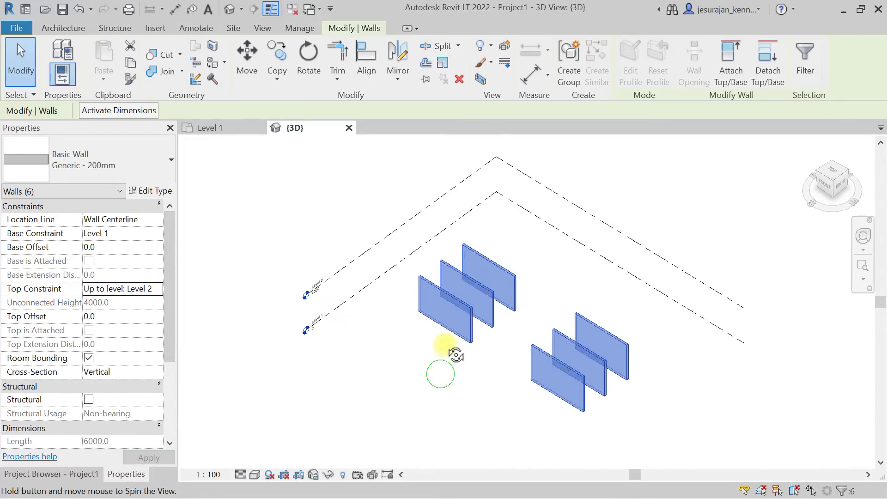
{"action": "left_click", "coordinate": [570, 216]}
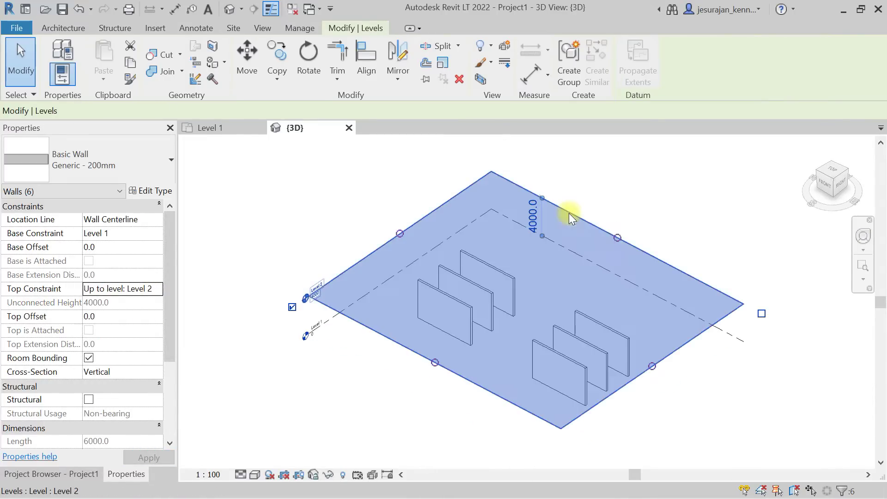
{"action": "right_click", "coordinate": [570, 218]}
{"action": "mouse_move", "coordinate": [600, 245]}
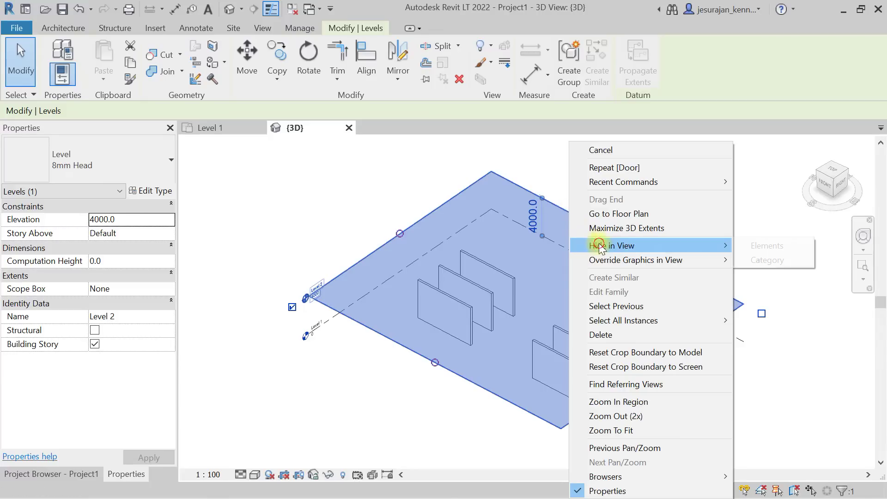
{"action": "left_click", "coordinate": [749, 261]}
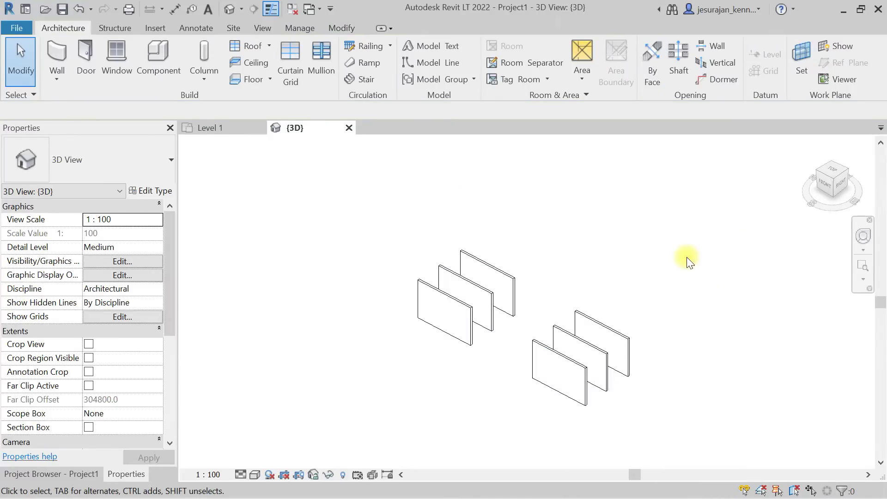
{"action": "key", "text": "z"}
{"action": "key", "text": "f"}
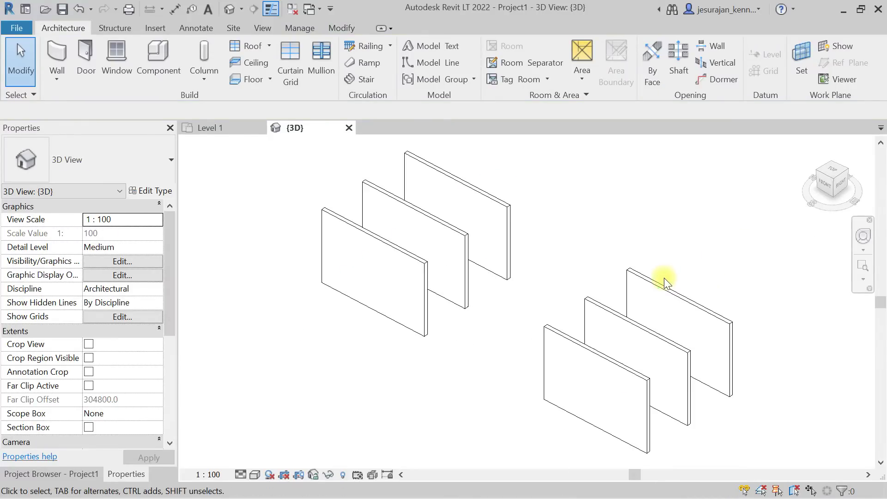
Place three M_Single-Flush doors on the left front wall.
{"action": "left_click", "coordinate": [82, 65]}
{"action": "left_click", "coordinate": [339, 277]}
{"action": "left_click", "coordinate": [369, 295]}
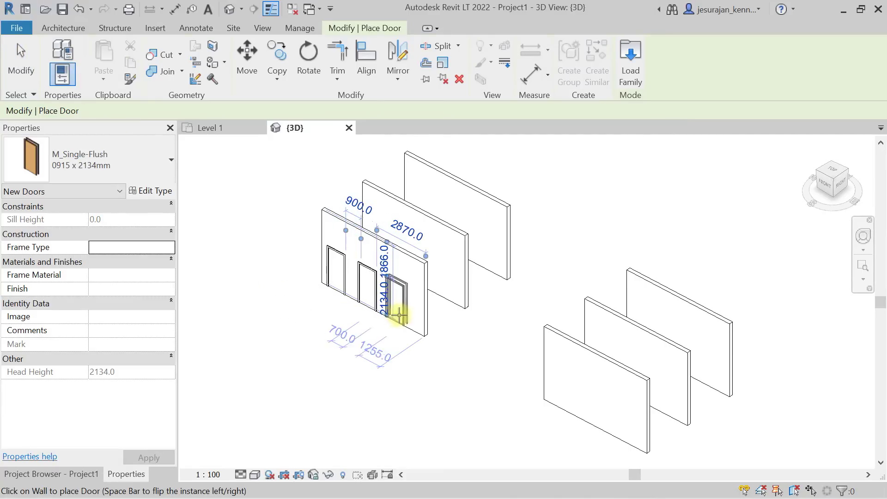
{"action": "left_click", "coordinate": [400, 308]}
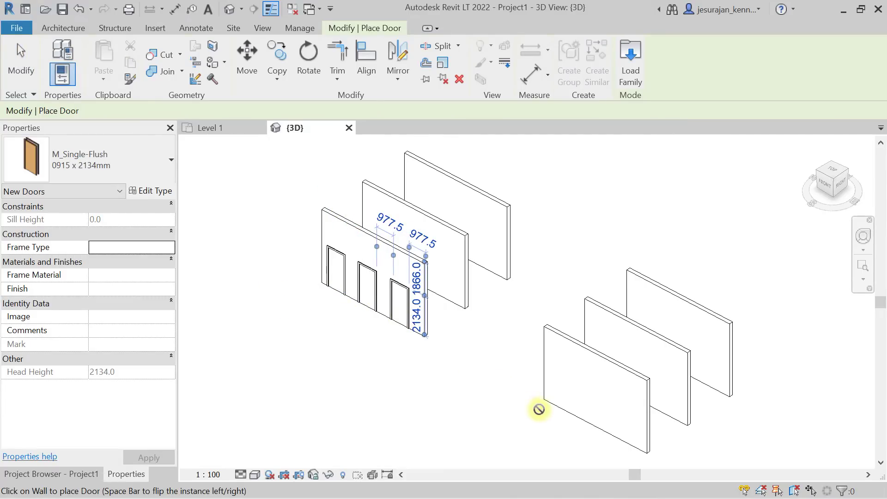
Place two 0915 x 2032mm doors on the right front wall.
{"action": "left_click", "coordinate": [113, 154]}
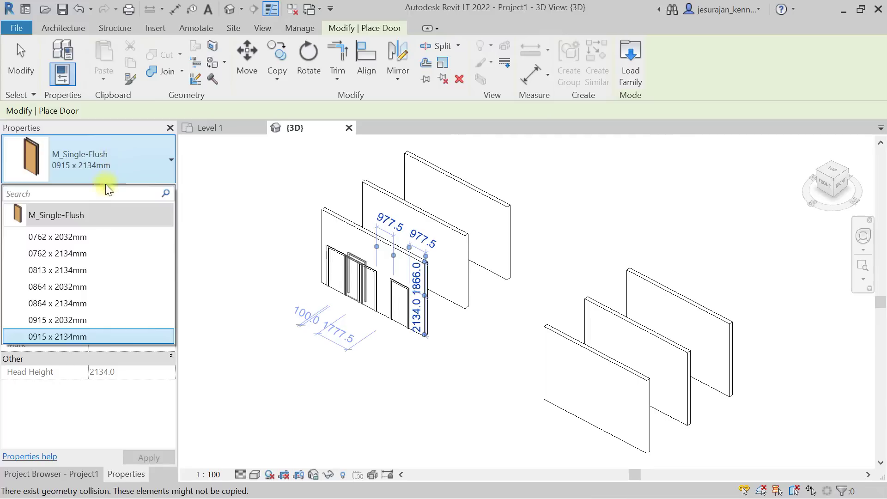
{"action": "left_click", "coordinate": [61, 320]}
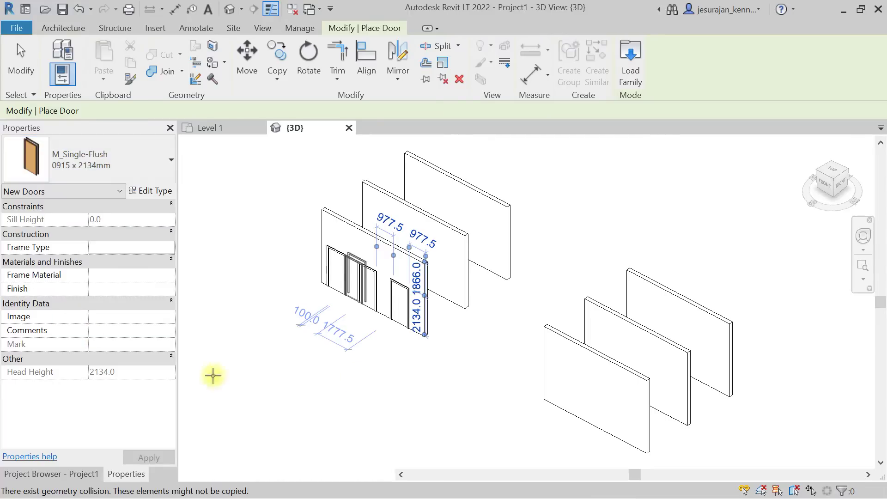
{"action": "left_click", "coordinate": [569, 408]}
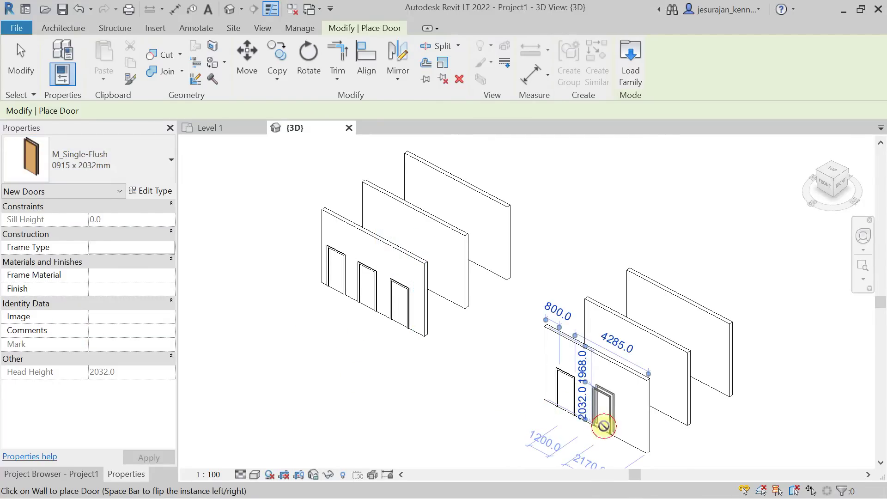
{"action": "left_click", "coordinate": [603, 425]}
Place two 0864 x 2134mm doors on the middle left wall, then select 0864 x 2032mm.
{"action": "left_click", "coordinate": [71, 160]}
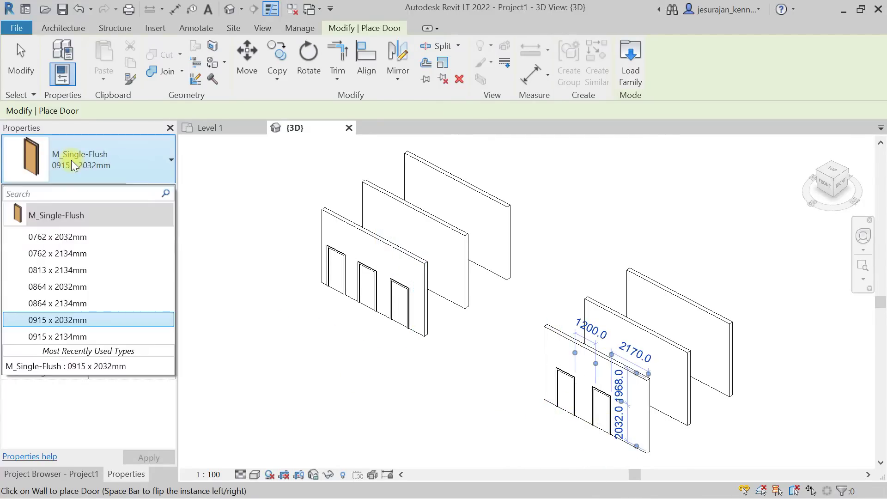
{"action": "left_click", "coordinate": [71, 303]}
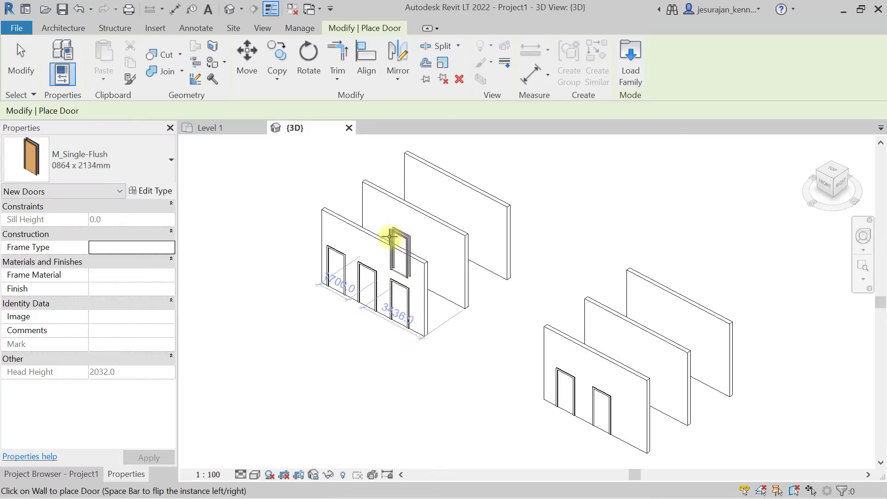
{"action": "left_click", "coordinate": [412, 238]}
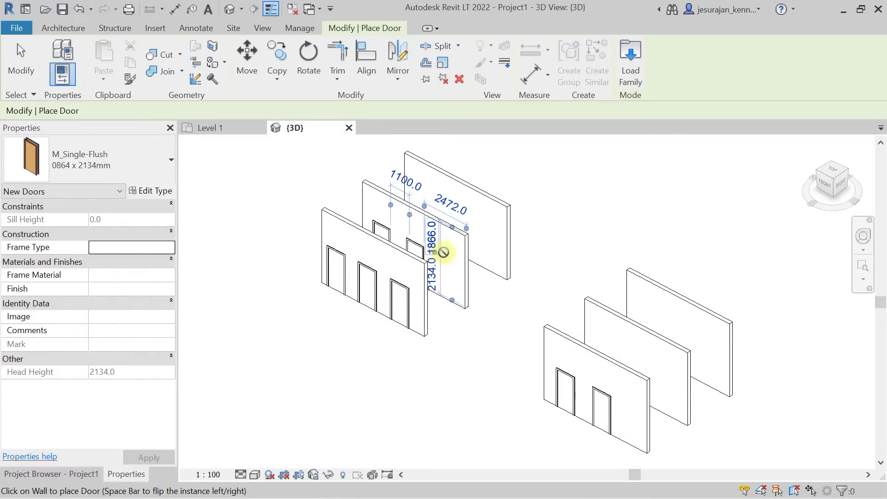
{"action": "left_click", "coordinate": [452, 257]}
{"action": "left_click", "coordinate": [124, 159]}
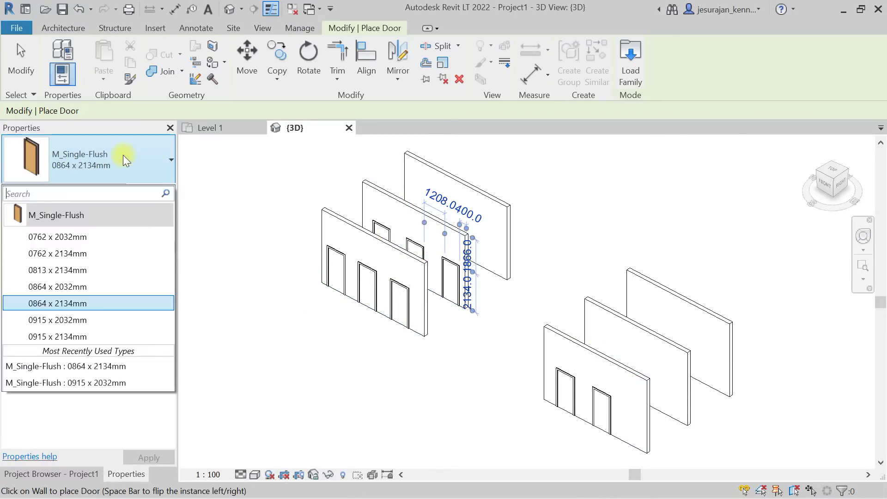
{"action": "left_click", "coordinate": [86, 287]}
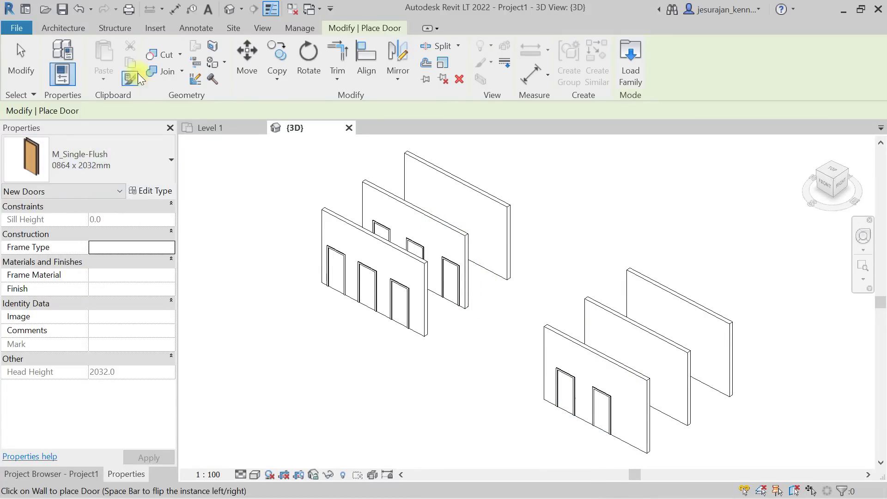
Load Doors-Supa_Doors-490_Glass.rfa from the Doors > Residential library folder.
{"action": "left_click", "coordinate": [153, 28]}
{"action": "left_click", "coordinate": [401, 60]}
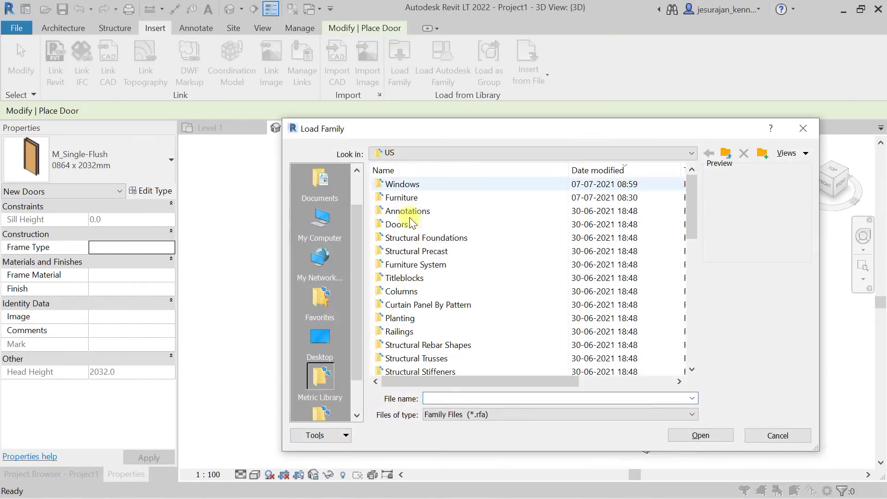
{"action": "double_click", "coordinate": [404, 227]}
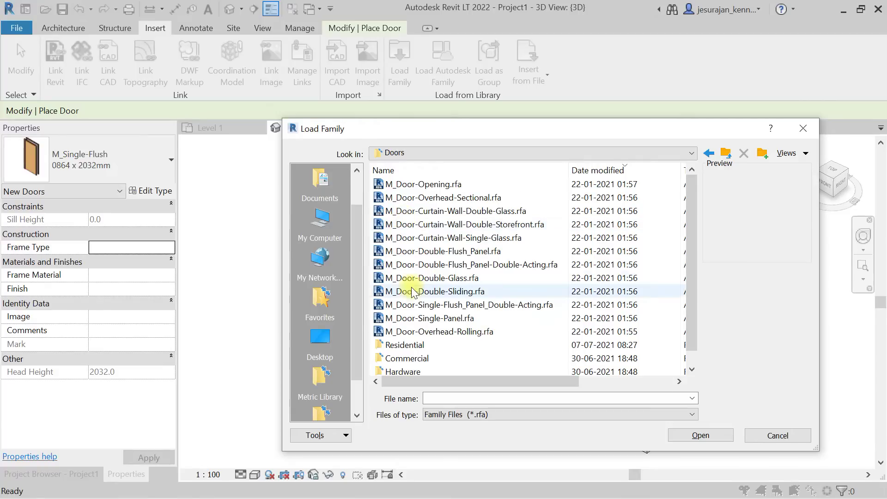
{"action": "scroll", "coordinate": [413, 319], "scroll_direction": "down", "scroll_amount": 1}
{"action": "double_click", "coordinate": [410, 332]}
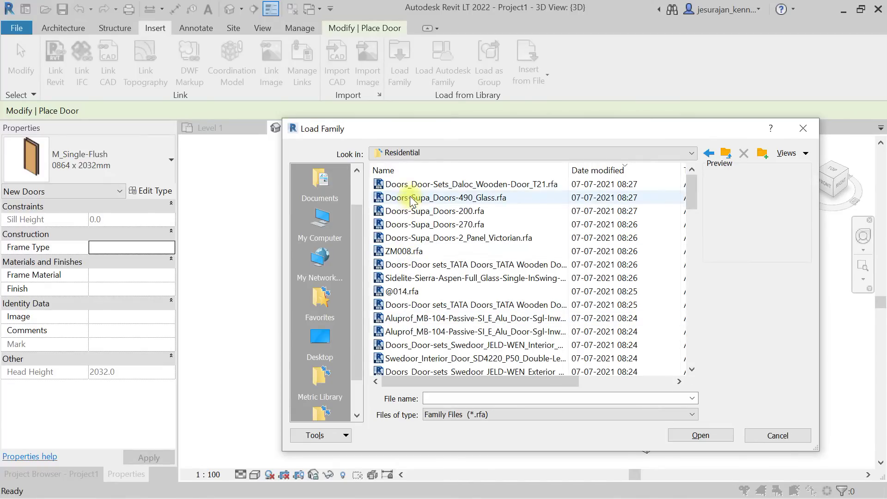
{"action": "left_click", "coordinate": [408, 187]}
{"action": "key", "text": "Down"}
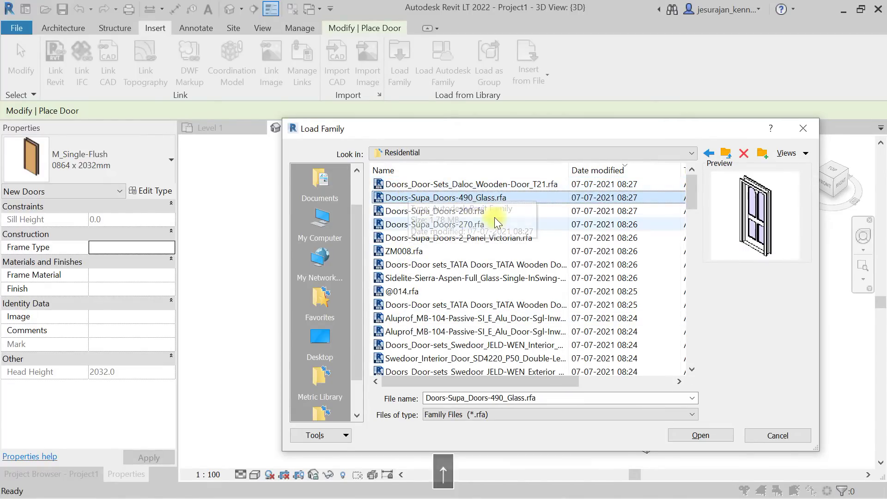
{"action": "key", "text": "Tab"}
{"action": "left_click", "coordinate": [710, 434]}
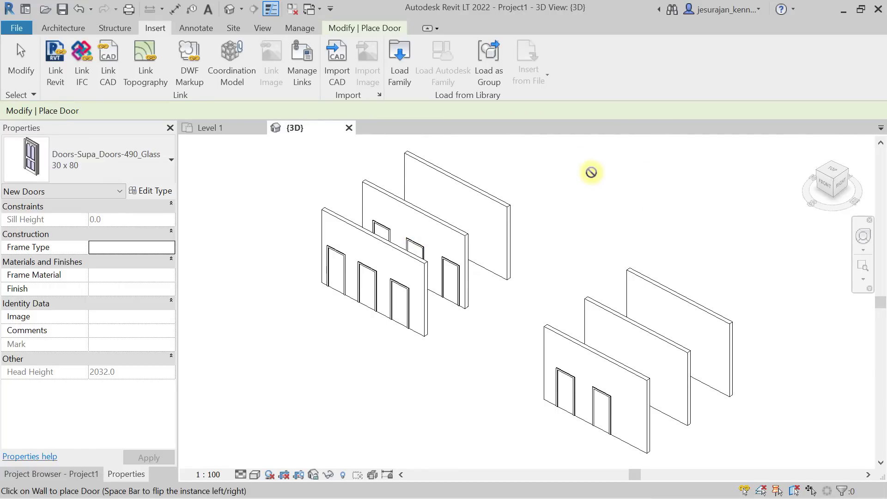
Place two 30 x 80 glass doors on the middle right wall.
{"action": "left_click", "coordinate": [93, 167]}
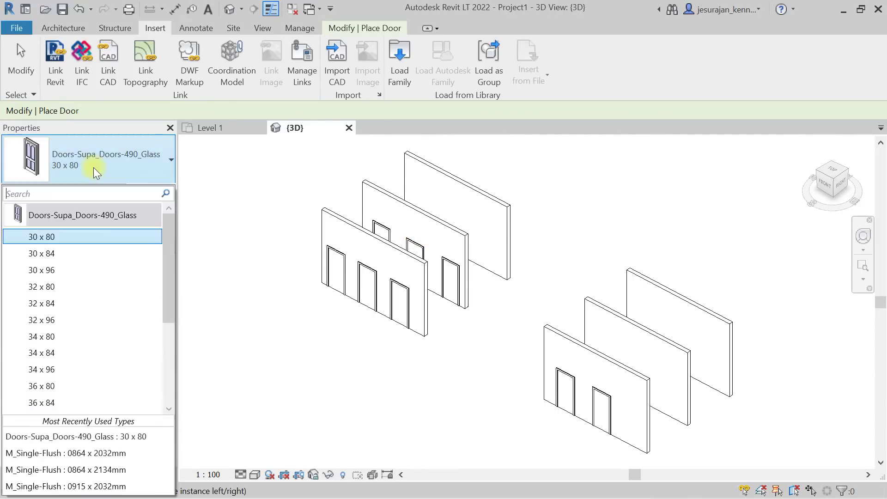
{"action": "left_click", "coordinate": [97, 163]}
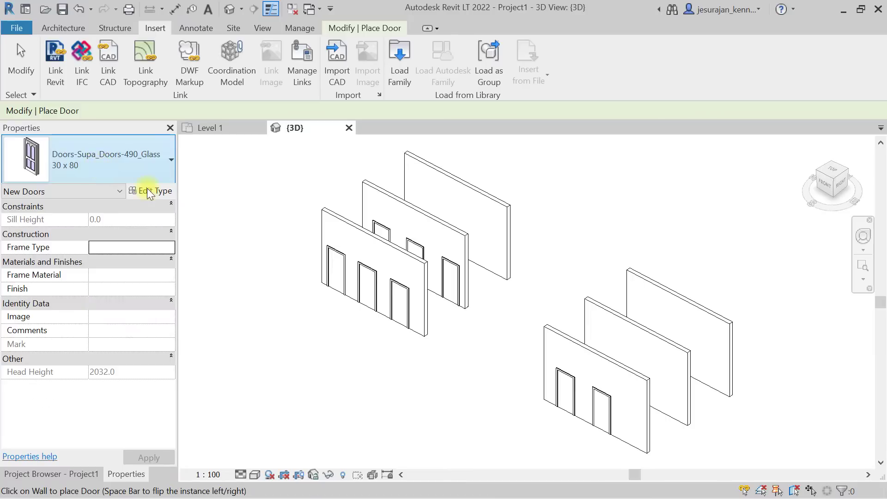
{"action": "left_click", "coordinate": [598, 339]}
{"action": "left_click", "coordinate": [634, 353]}
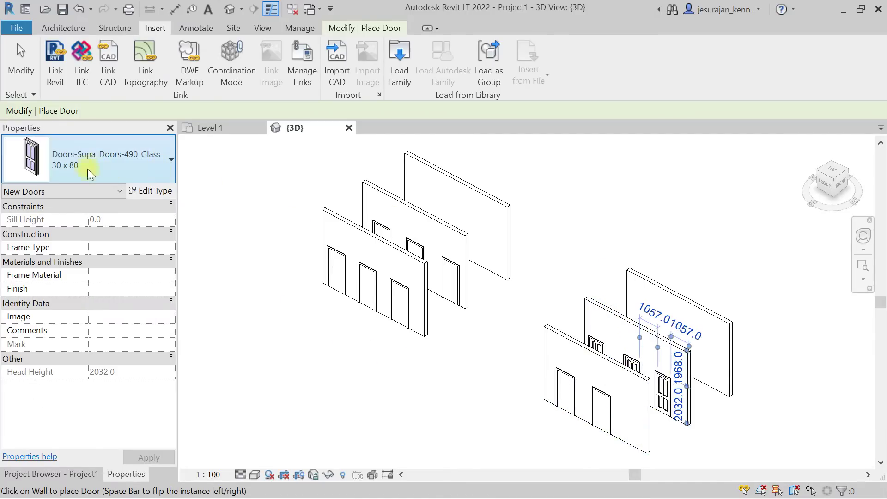
Place three 32 x 96 glass doors on the back right wall.
{"action": "left_click", "coordinate": [85, 163]}
{"action": "left_click", "coordinate": [45, 320]}
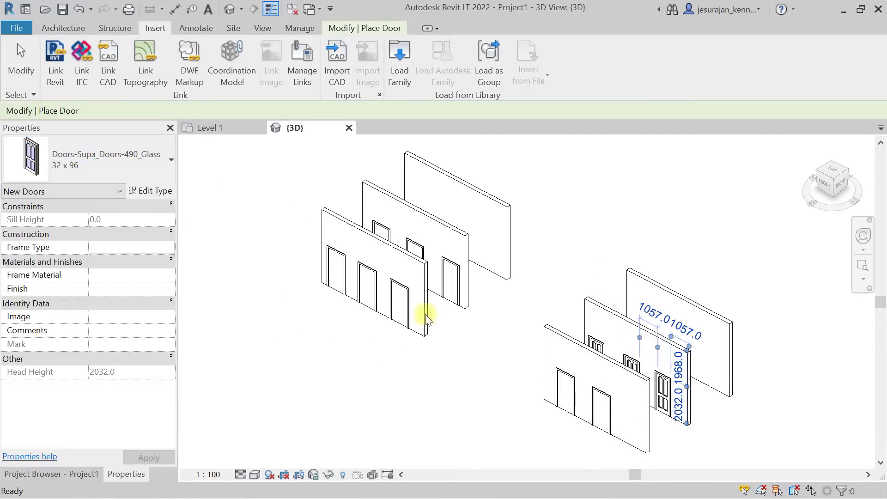
{"action": "left_click", "coordinate": [680, 336]}
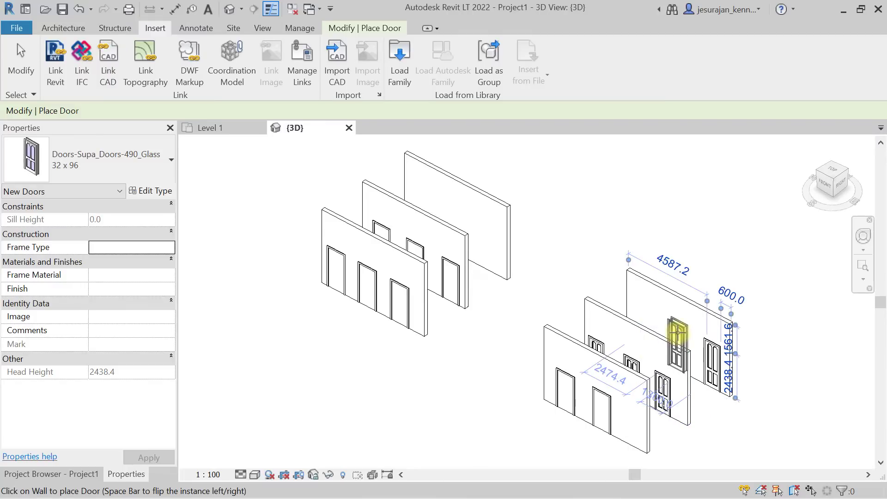
{"action": "left_click", "coordinate": [677, 334]}
{"action": "left_click", "coordinate": [641, 314]}
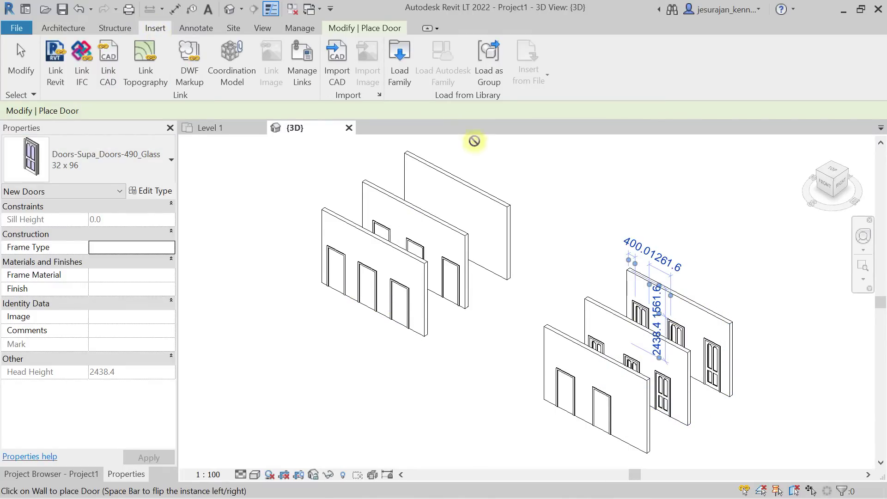
{"action": "left_click", "coordinate": [395, 65]}
Load Doors-Supa_Doors-270.rfa and place an arched door on the back left wall.
{"action": "left_click", "coordinate": [461, 226]}
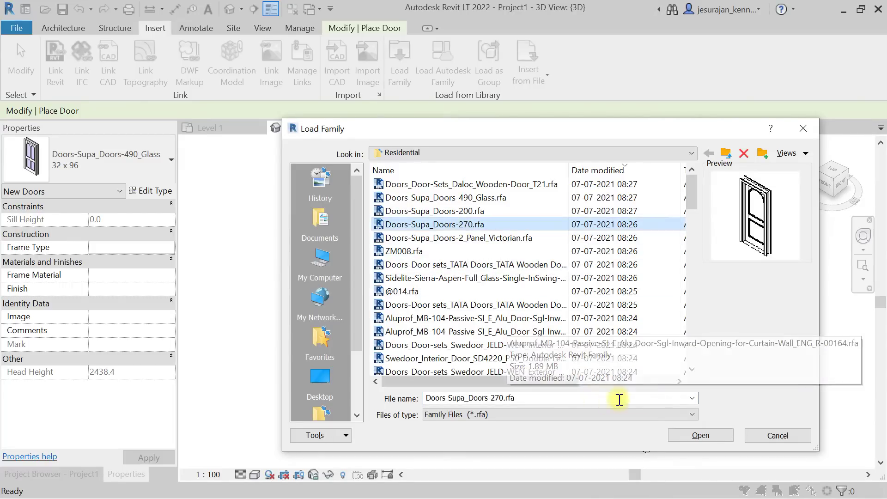
{"action": "left_click", "coordinate": [707, 435]}
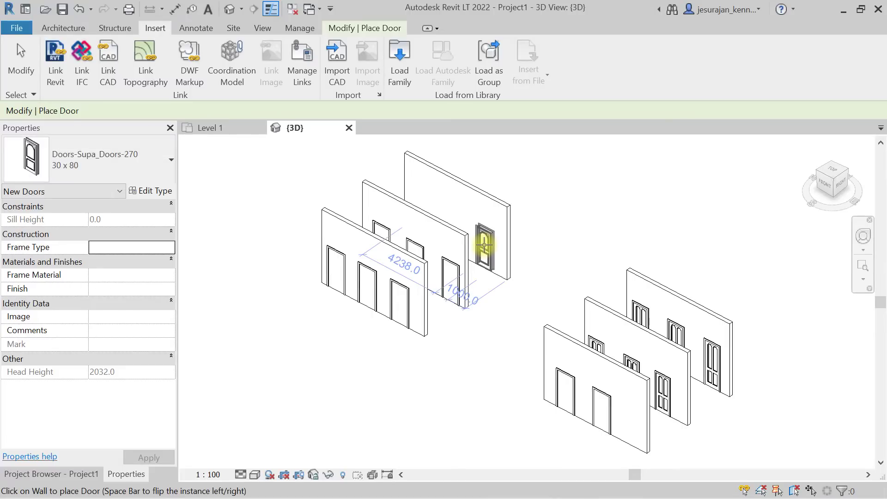
{"action": "left_click", "coordinate": [484, 245]}
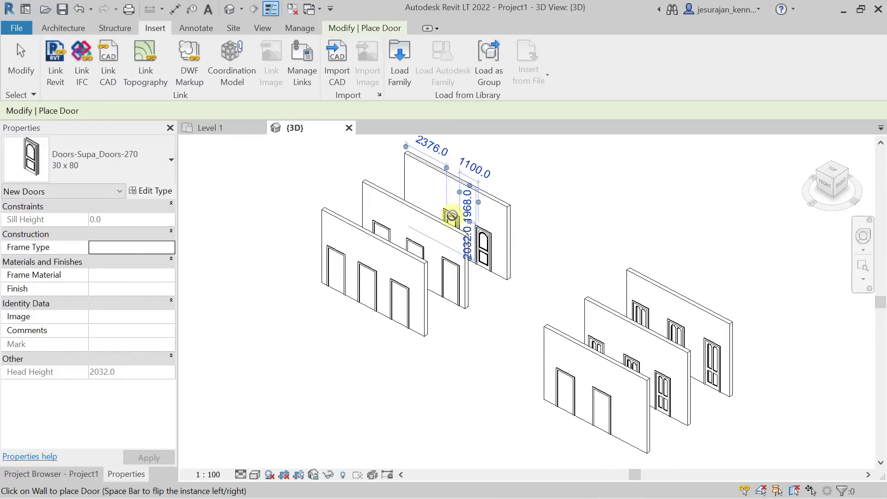
{"action": "left_click", "coordinate": [75, 140]}
Load the 900 x 2100 Aluprof_MB-104 door family, orbit the model, and exit door placement.
{"action": "left_click", "coordinate": [400, 68]}
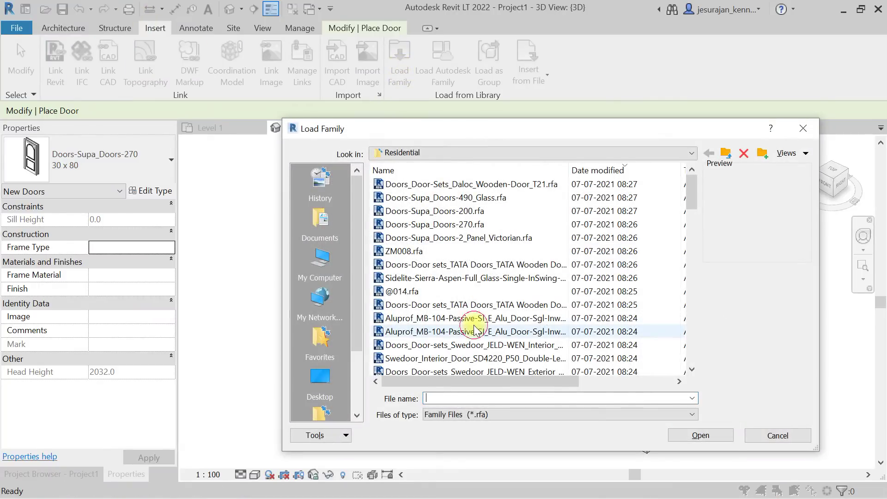
{"action": "left_click", "coordinate": [476, 331]}
{"action": "left_click", "coordinate": [713, 435]}
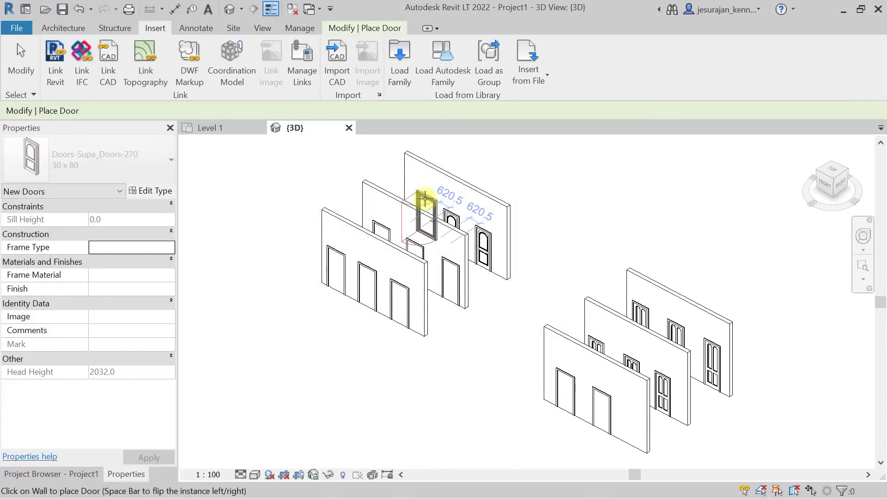
{"action": "middle_click_drag", "start_coordinate": [482, 195], "coordinate": [503, 267], "text": "shift"}
{"action": "key", "text": "Escape"}
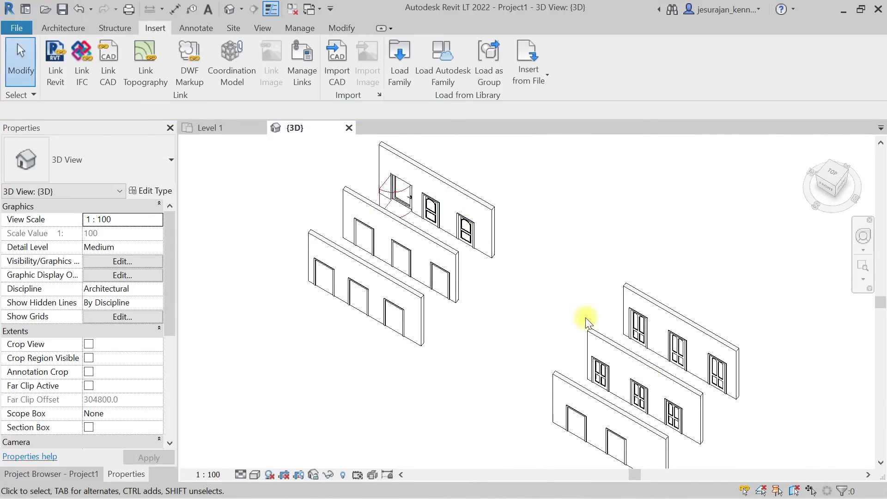
Zoom out to see all six doored walls and switch to the View ribbon.
{"action": "scroll", "coordinate": [534, 292], "scroll_direction": "down", "scroll_amount": 1}
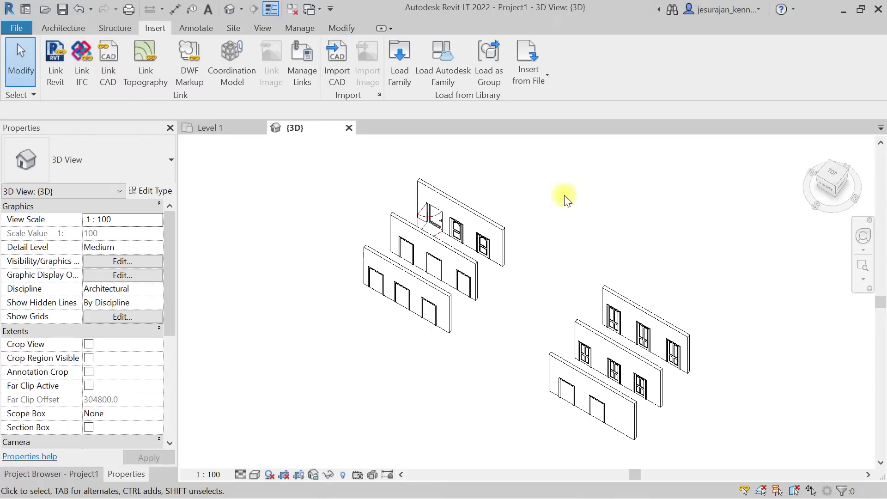
{"action": "left_click", "coordinate": [263, 29]}
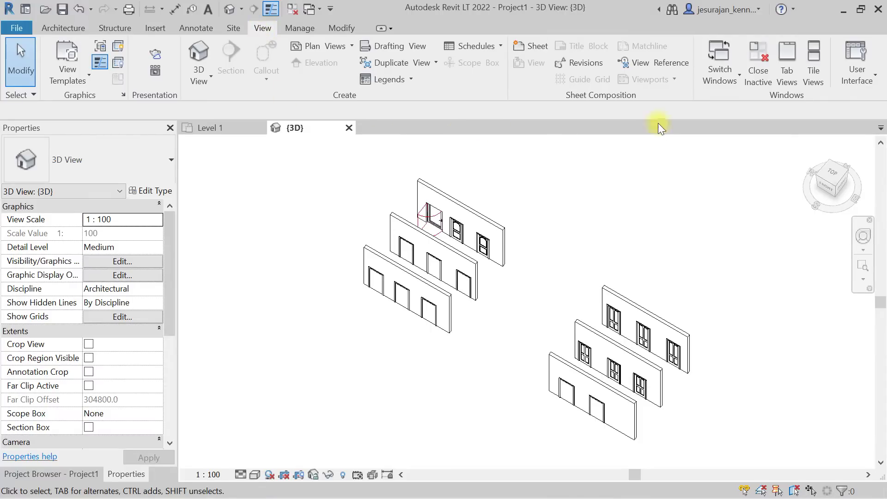
Create a Schedule/Quantities for the Doors category using the New Construction phase.
{"action": "left_click", "coordinate": [491, 46]}
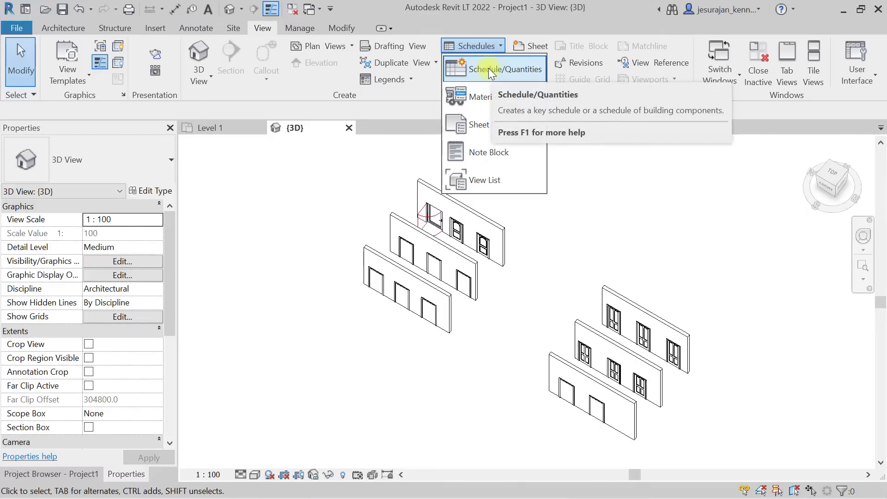
{"action": "left_click", "coordinate": [488, 69]}
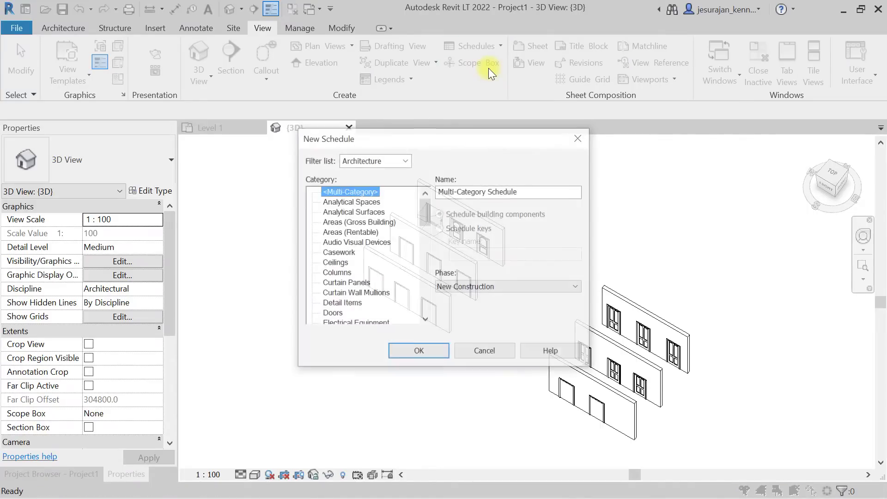
{"action": "left_click", "coordinate": [360, 222]}
{"action": "key", "text": "d"}
{"action": "scroll", "coordinate": [362, 223], "scroll_direction": "down", "scroll_amount": 2}
{"action": "left_click", "coordinate": [339, 294]}
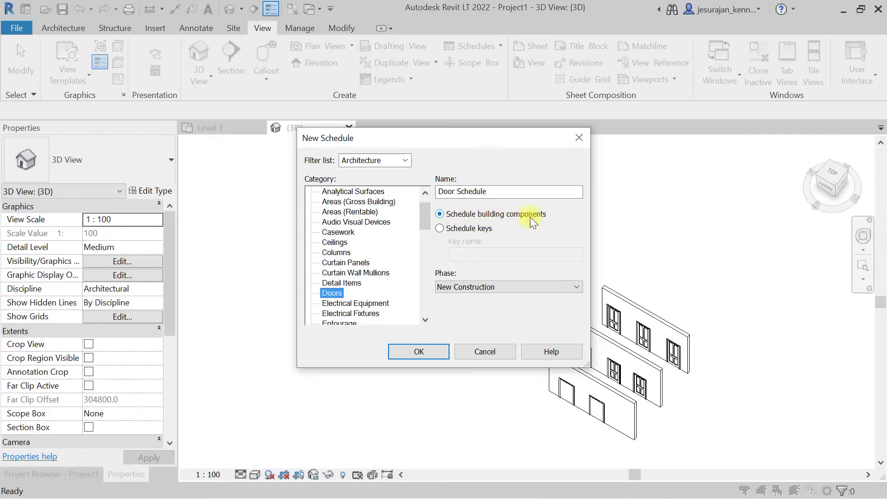
{"action": "left_click", "coordinate": [467, 287]}
{"action": "left_click", "coordinate": [469, 288]}
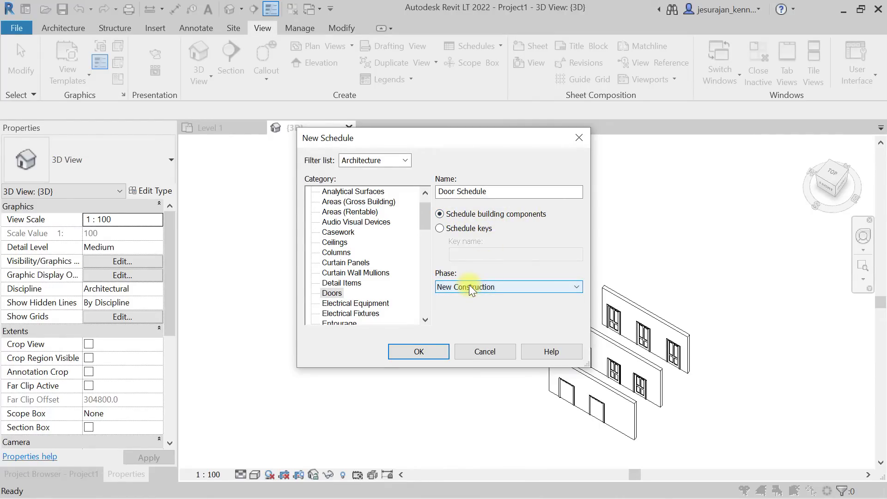
{"action": "left_click", "coordinate": [469, 286]}
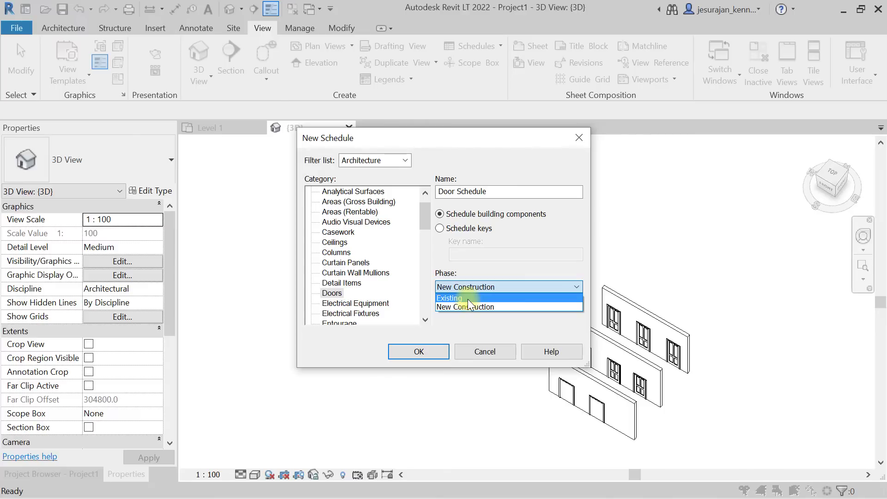
{"action": "left_click", "coordinate": [507, 307]}
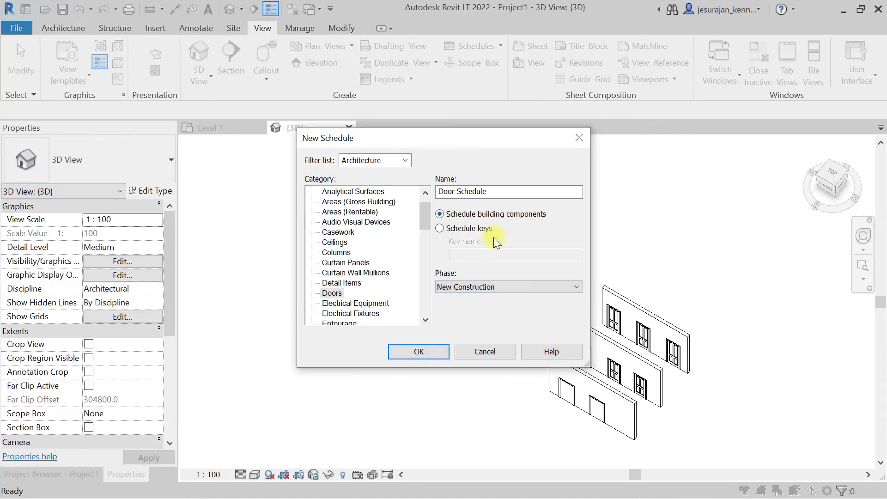
{"action": "left_click", "coordinate": [432, 352]}
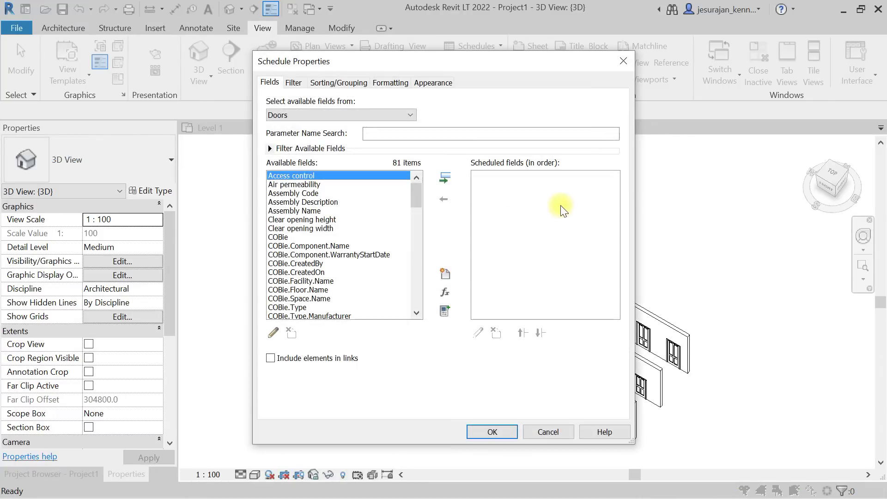
Add Type as the first scheduled field of the Door Schedule.
{"action": "left_click_drag", "start_coordinate": [500, 66], "coordinate": [511, 46]}
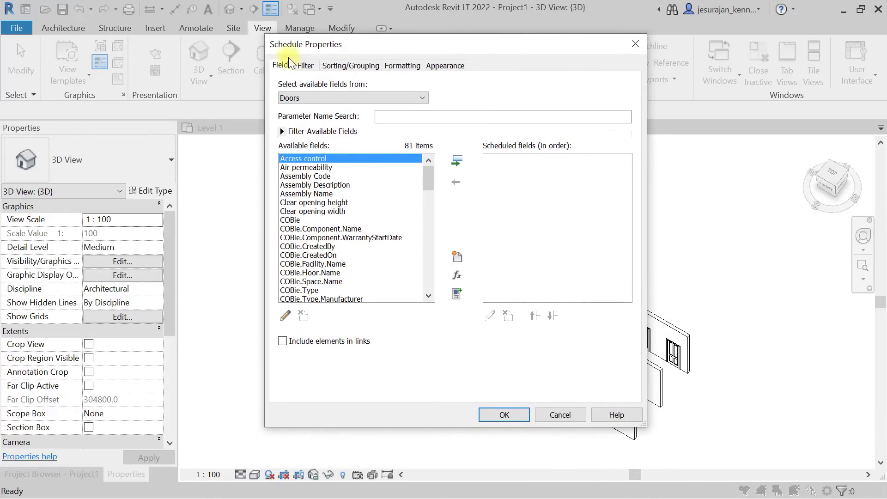
{"action": "left_click_drag", "start_coordinate": [426, 171], "coordinate": [422, 277]}
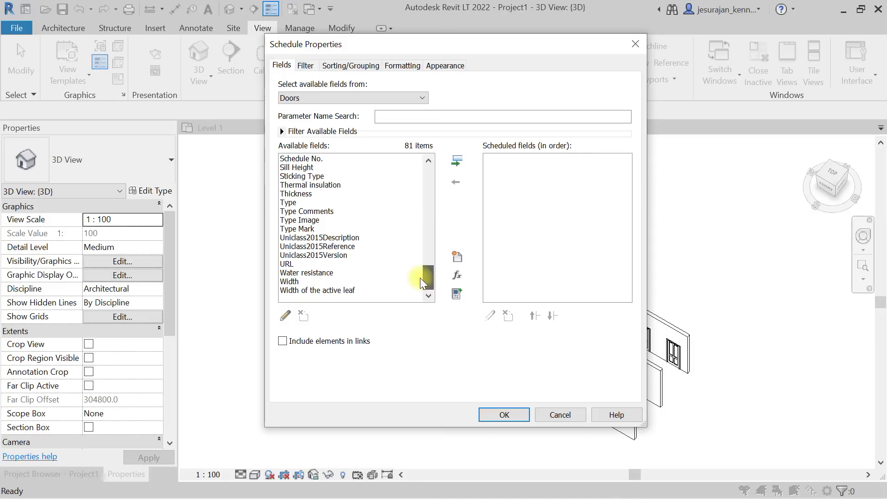
{"action": "left_click", "coordinate": [295, 202]}
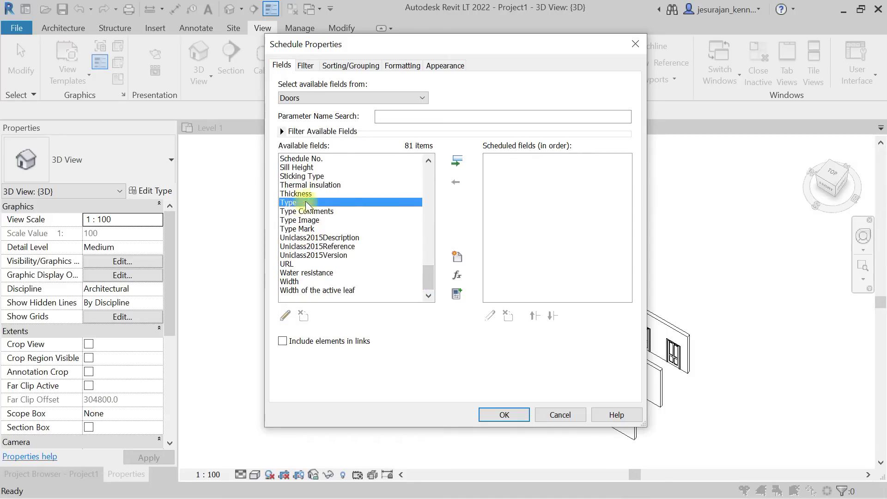
{"action": "left_click", "coordinate": [458, 162]}
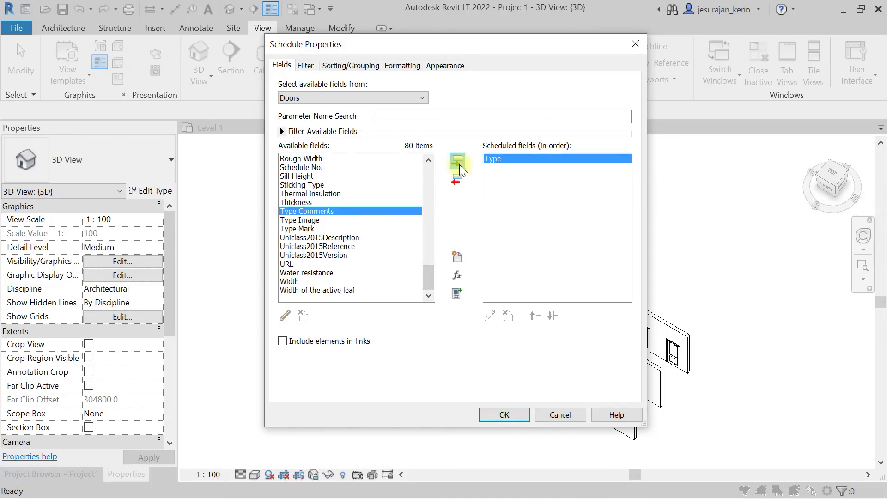
Browse the available Doors fields, keeping Doors as the source, and jump to Manufacturer.
{"action": "left_click", "coordinate": [308, 229]}
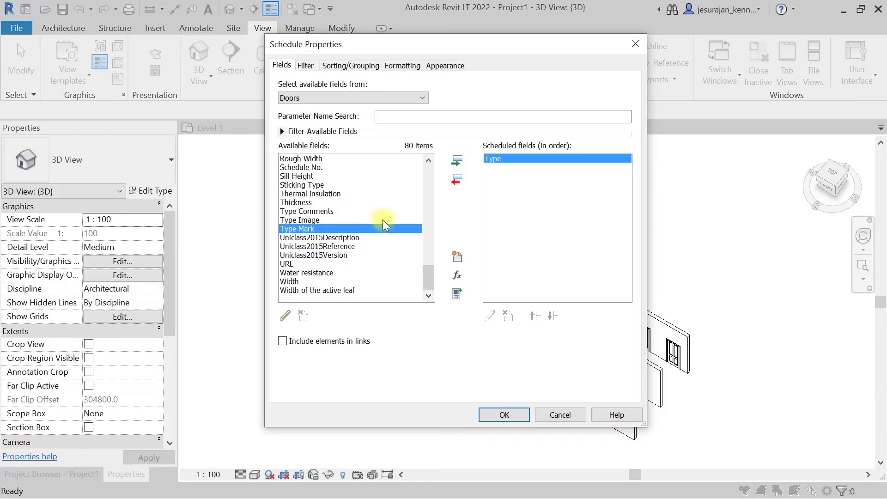
{"action": "scroll", "coordinate": [383, 218], "scroll_direction": "up", "scroll_amount": 1}
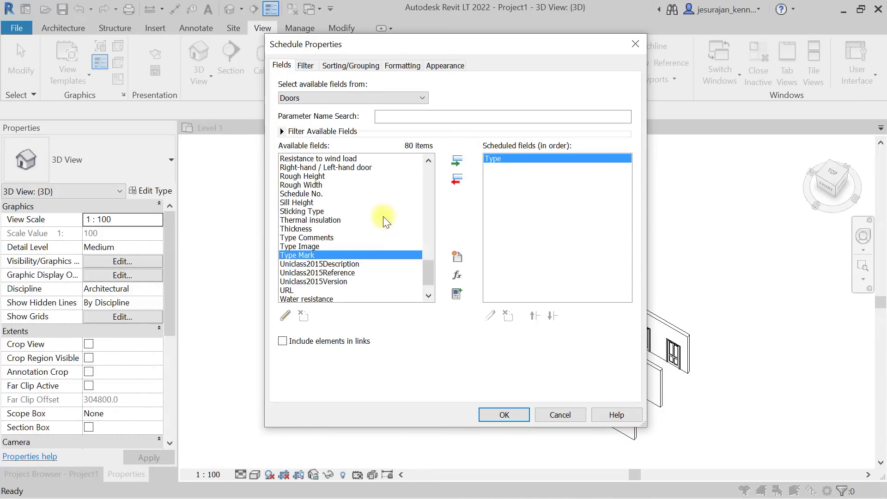
{"action": "scroll", "coordinate": [327, 215], "scroll_direction": "down", "scroll_amount": 1}
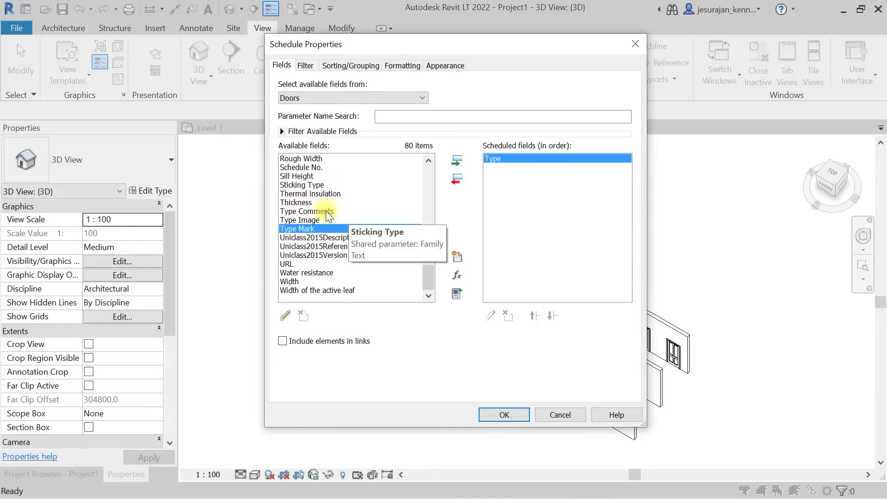
{"action": "scroll", "coordinate": [316, 247], "scroll_direction": "up", "scroll_amount": 1}
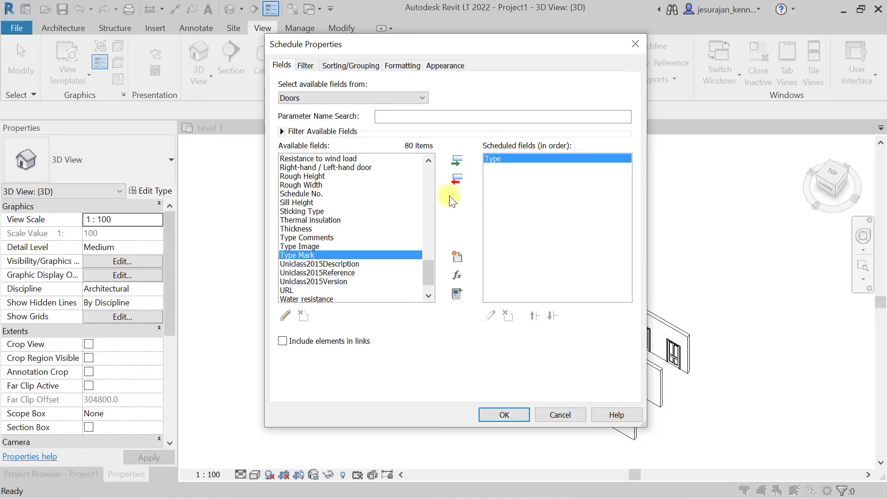
{"action": "scroll", "coordinate": [361, 239], "scroll_direction": "up", "scroll_amount": 1}
{"action": "scroll", "coordinate": [359, 237], "scroll_direction": "up", "scroll_amount": 6}
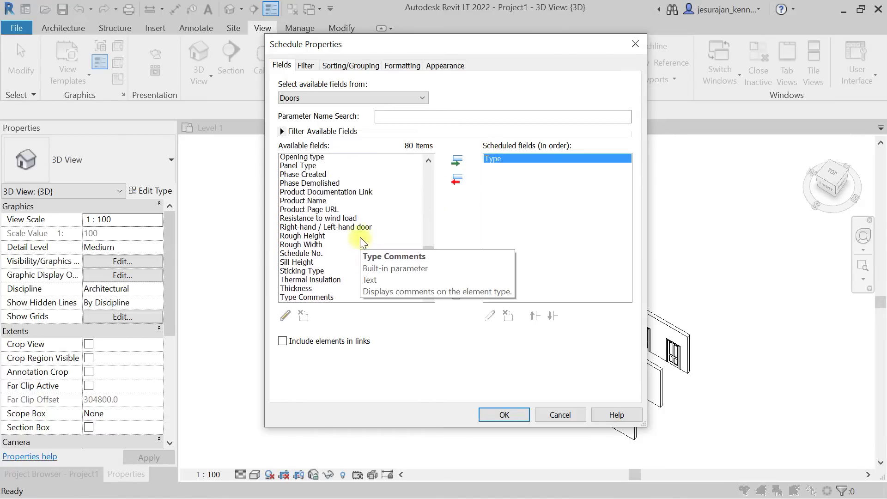
{"action": "scroll", "coordinate": [359, 237], "scroll_direction": "up", "scroll_amount": 4}
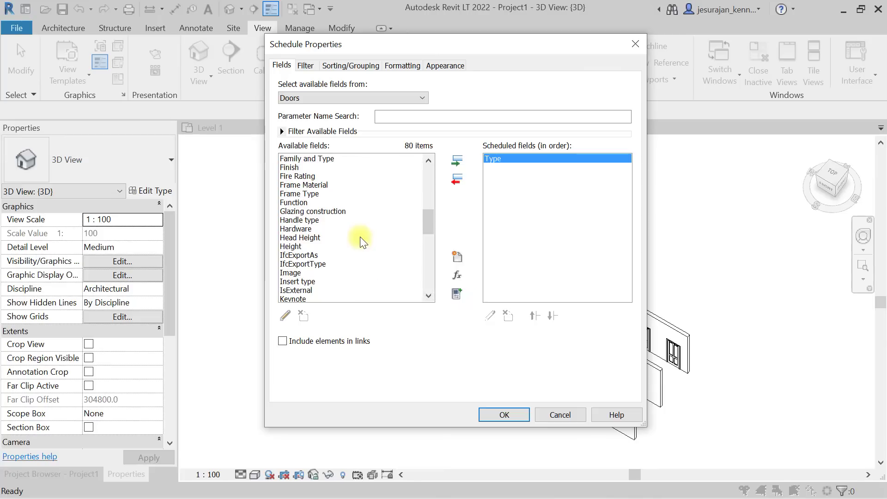
{"action": "scroll", "coordinate": [359, 238], "scroll_direction": "up", "scroll_amount": 4}
{"action": "scroll", "coordinate": [360, 237], "scroll_direction": "up", "scroll_amount": 5}
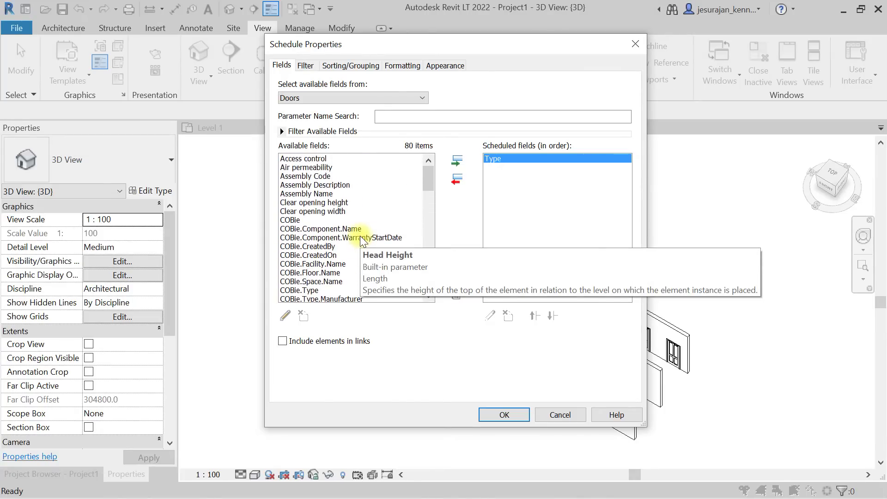
{"action": "scroll", "coordinate": [359, 236], "scroll_direction": "down", "scroll_amount": 3}
{"action": "left_click", "coordinate": [323, 98]}
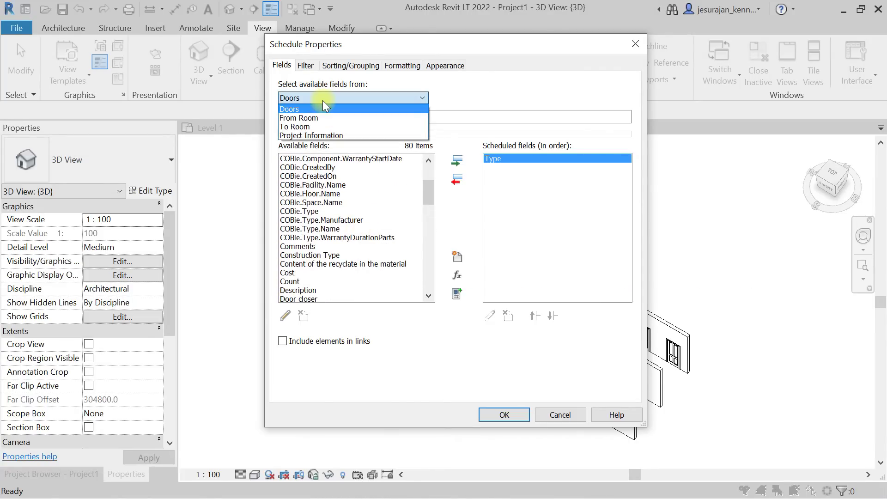
{"action": "left_click", "coordinate": [324, 105]}
{"action": "left_click", "coordinate": [312, 177]}
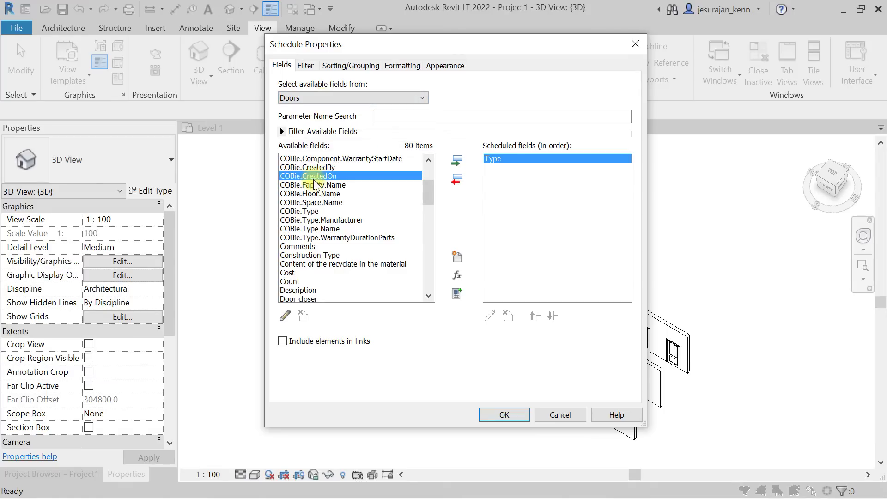
{"action": "key", "text": "m"}
{"action": "scroll", "coordinate": [313, 211], "scroll_direction": "down", "scroll_amount": 3}
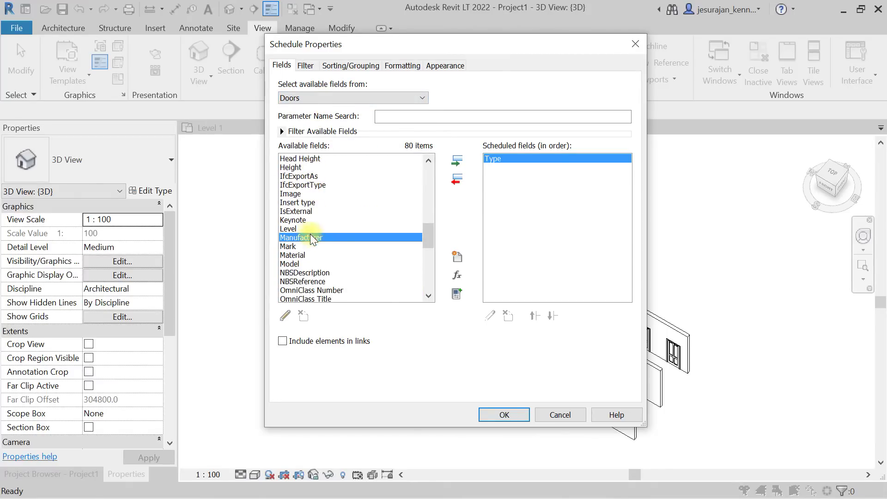
Add Manufacturer to the door schedule's fields alongside Type.
{"action": "left_click", "coordinate": [457, 161]}
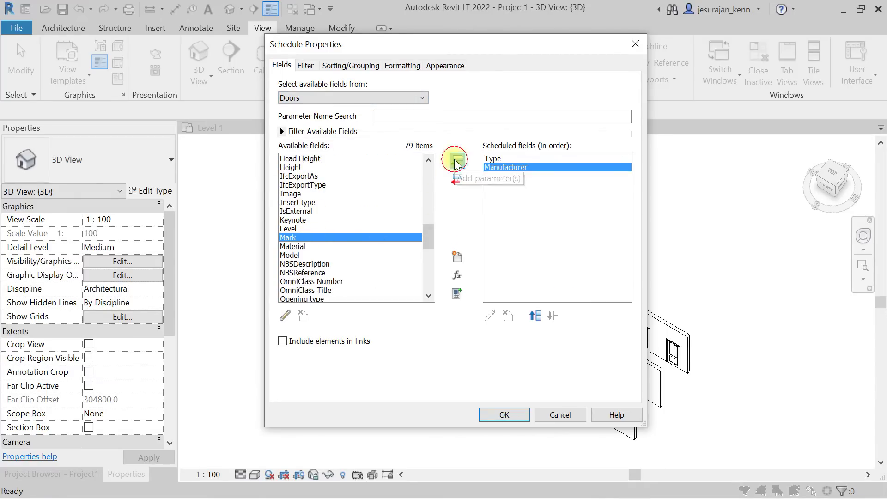
{"action": "left_click", "coordinate": [314, 197]}
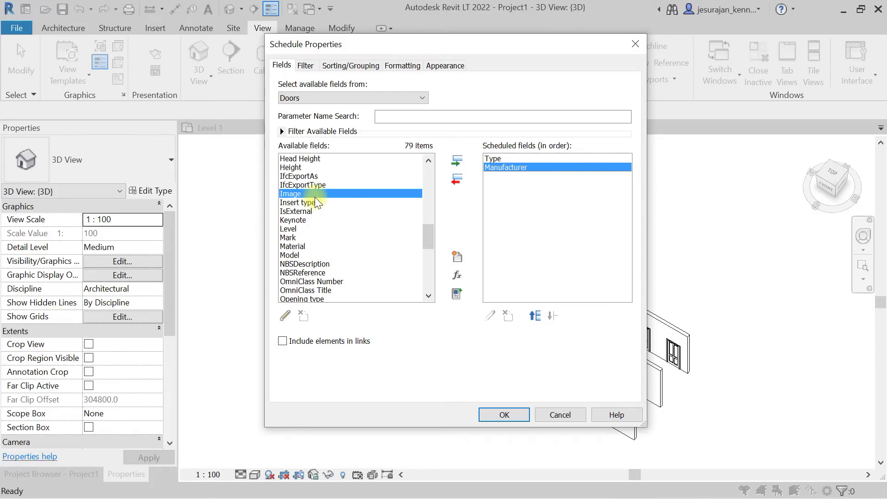
{"action": "key", "text": "c"}
{"action": "key", "text": "Down"}
{"action": "key", "text": "Down"}
{"action": "key", "text": "Down"}
{"action": "key", "text": "Down"}
{"action": "key", "text": "Down"}
{"action": "key", "text": "Down"}
{"action": "key", "text": "Down"}
{"action": "key", "text": "Down"}
{"action": "key", "text": "Down"}
{"action": "key", "text": "Down"}
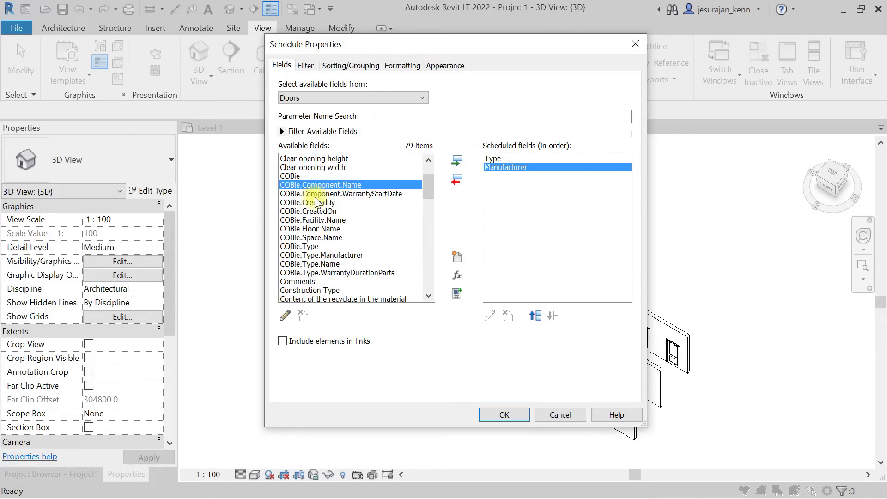
{"action": "key", "text": "Down"}
{"action": "key", "text": "Down"}
{"action": "key", "text": "Down"}
{"action": "key", "text": "Down"}
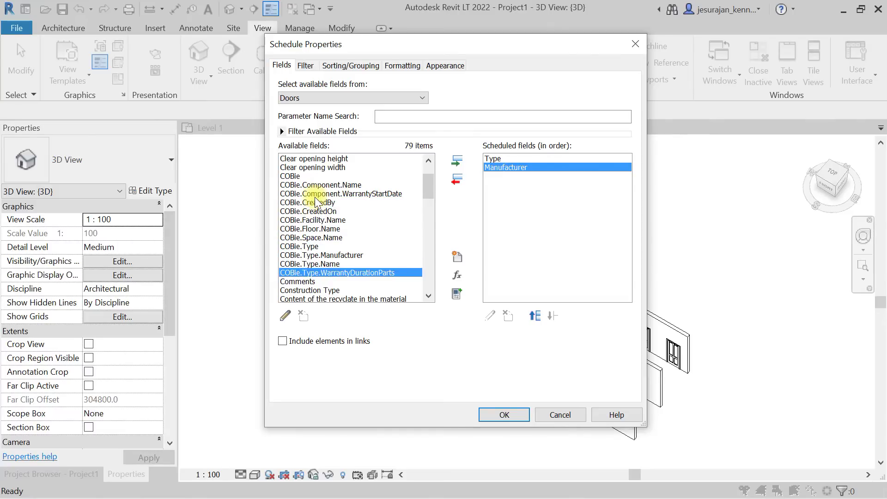
{"action": "scroll", "coordinate": [324, 182], "scroll_direction": "down", "scroll_amount": 2}
{"action": "key", "text": "Down"}
{"action": "key", "text": "Down"}
{"action": "key", "text": "c"}
{"action": "key", "text": "c"}
{"action": "key", "text": "c"}
{"action": "key", "text": "c"}
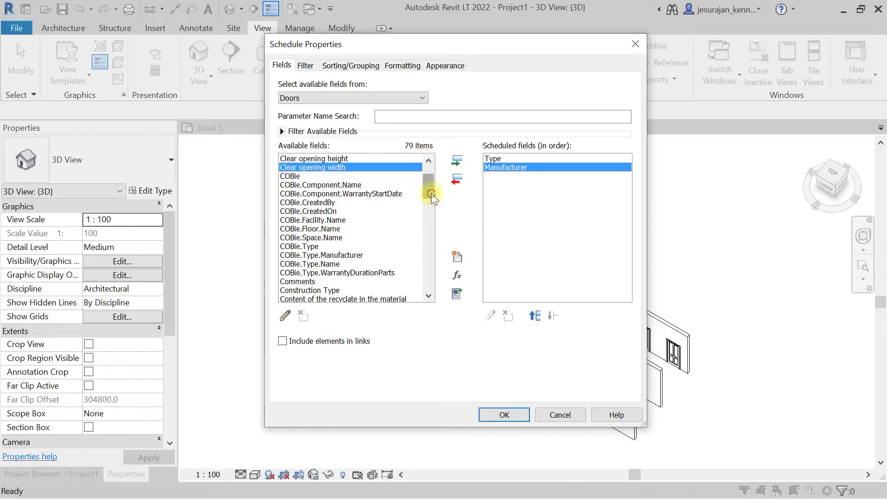
{"action": "left_click_drag", "start_coordinate": [426, 174], "coordinate": [426, 163]}
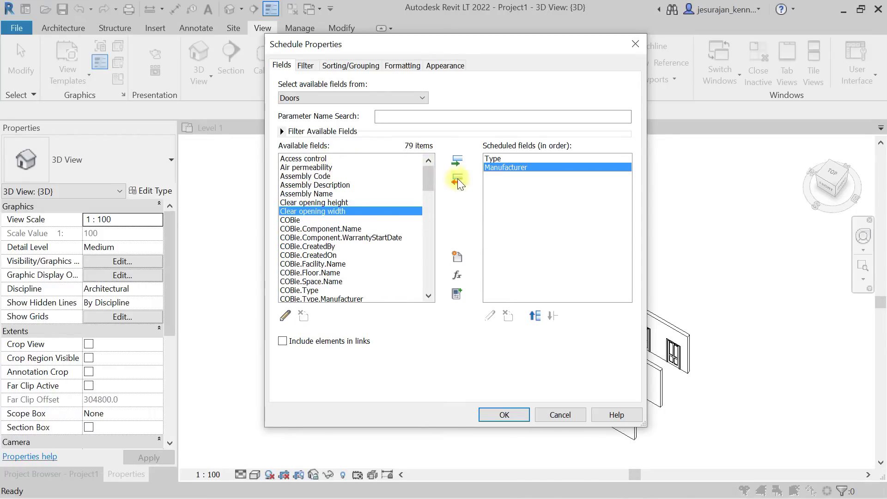
{"action": "left_click", "coordinate": [500, 158]}
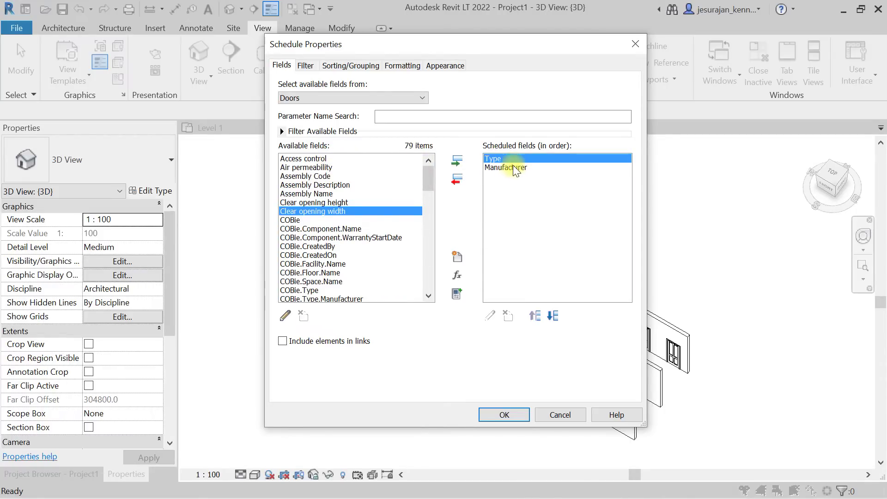
{"action": "left_click", "coordinate": [506, 167]}
Add the Family and the Family and Type fields to the schedule.
{"action": "left_click", "coordinate": [314, 238]}
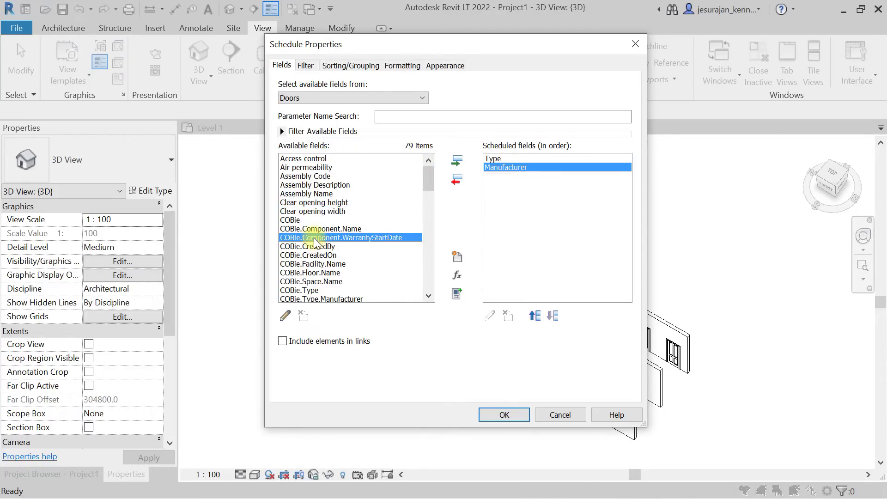
{"action": "key", "text": "f"}
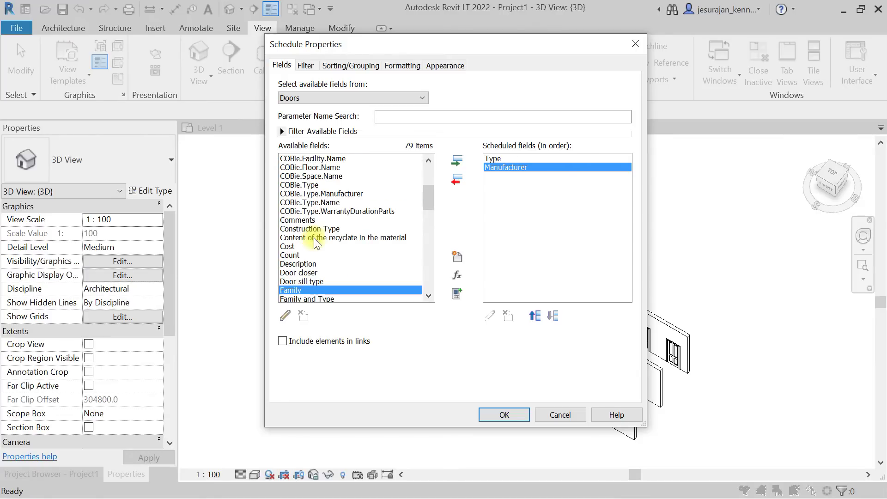
{"action": "scroll", "coordinate": [399, 217], "scroll_direction": "down", "scroll_amount": 1}
{"action": "left_click", "coordinate": [337, 273]}
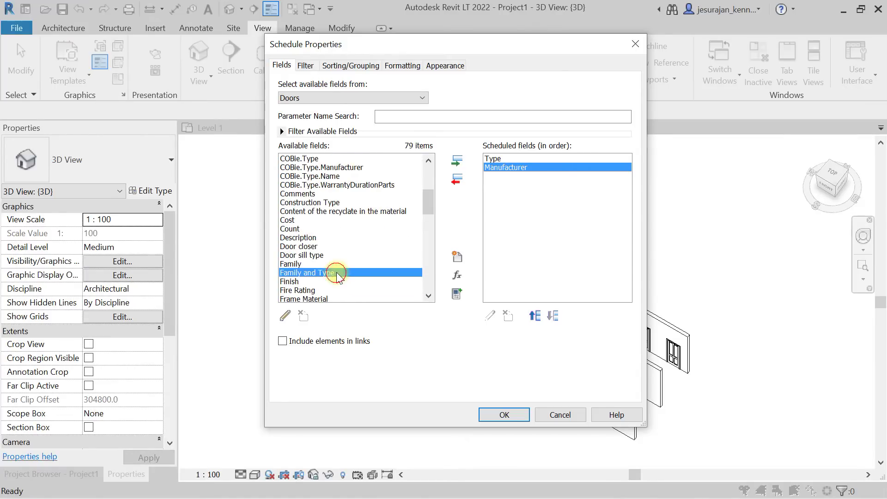
{"action": "left_click", "coordinate": [340, 265]}
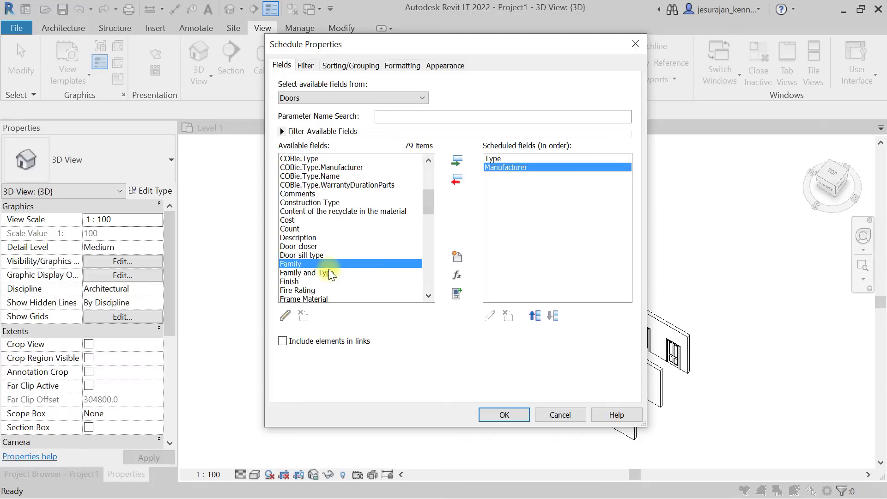
{"action": "left_click", "coordinate": [456, 160]}
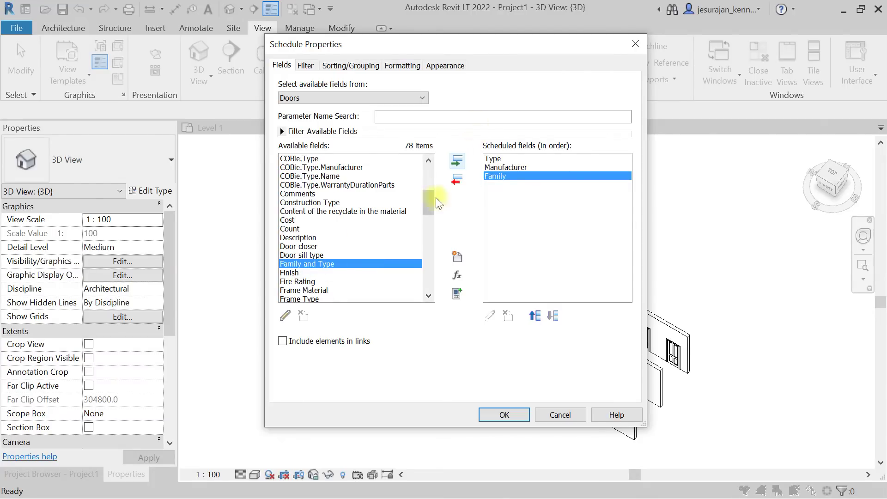
{"action": "left_click", "coordinate": [460, 162]}
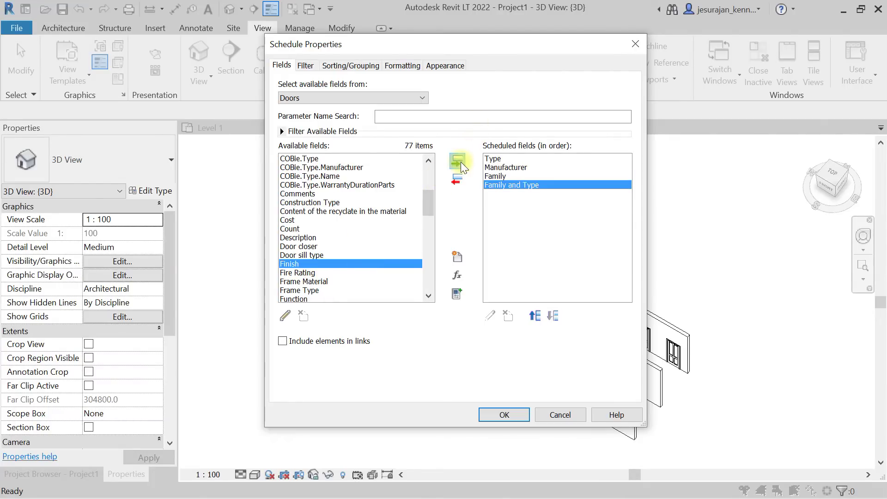
Move Manufacturer down to the last place and confirm the schedule fields.
{"action": "left_click", "coordinate": [496, 167]}
{"action": "left_click", "coordinate": [559, 314]}
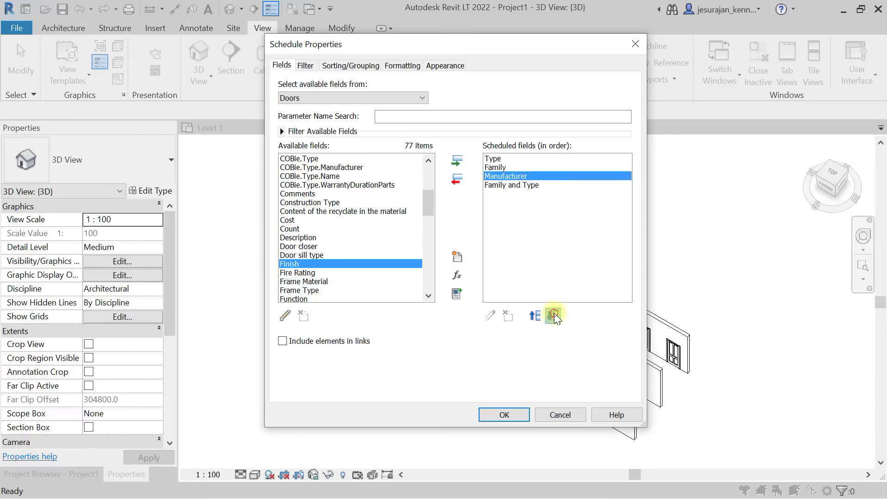
{"action": "left_click", "coordinate": [555, 314]}
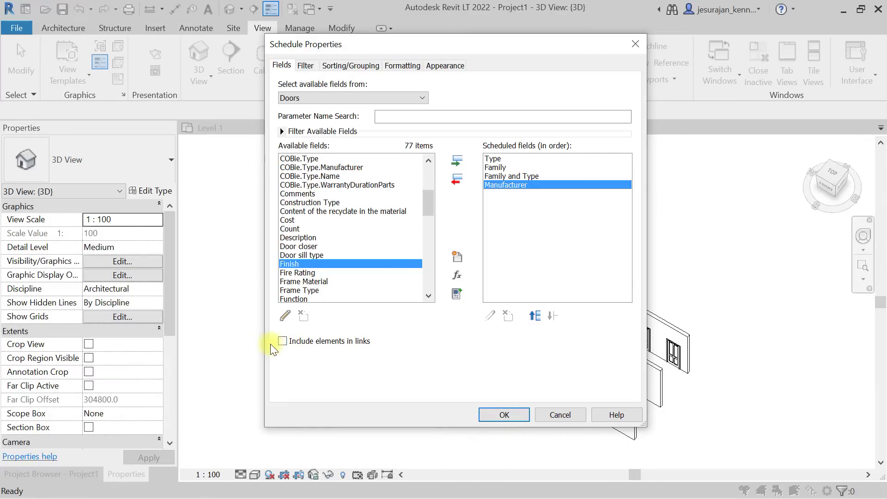
{"action": "left_click", "coordinate": [503, 414]}
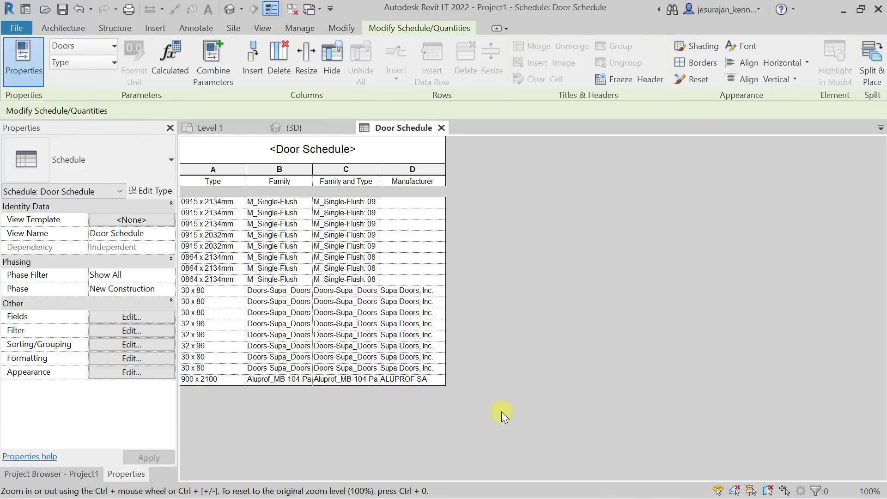
Widen the Family and Family and Type columns, then bring up the Project Browser's Sheets menu.
{"action": "left_click_drag", "start_coordinate": [379, 169], "coordinate": [514, 170]}
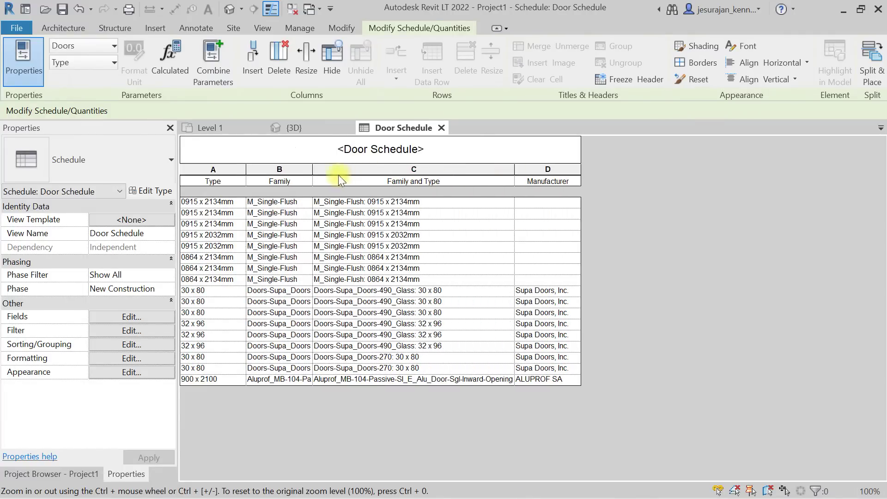
{"action": "left_click_drag", "start_coordinate": [311, 175], "coordinate": [379, 174]}
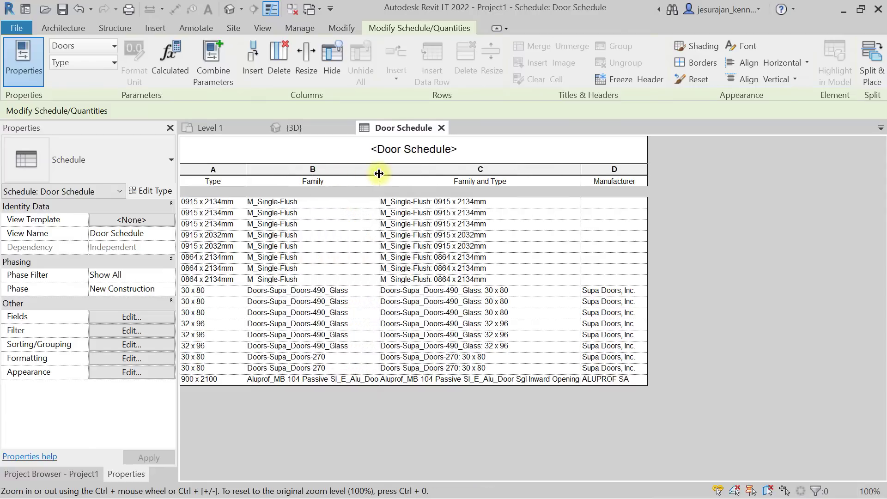
{"action": "left_click", "coordinate": [244, 174]}
{"action": "left_click", "coordinate": [283, 172]}
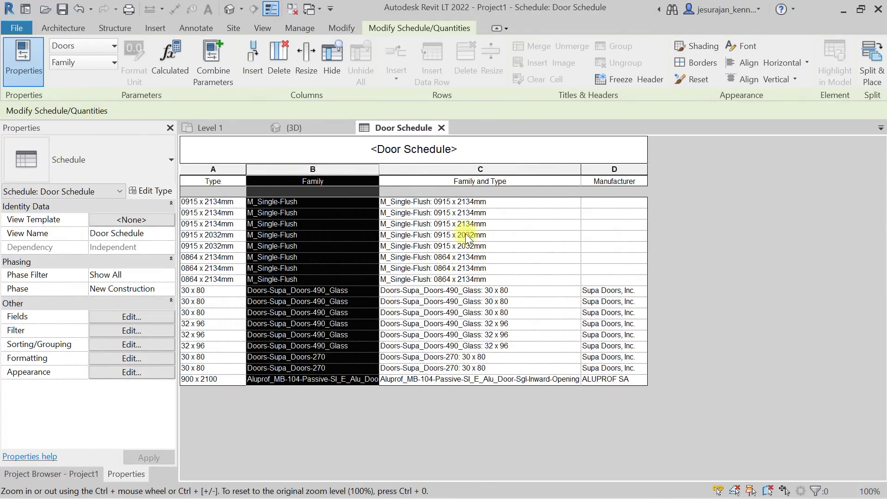
{"action": "left_click", "coordinate": [76, 476]}
{"action": "right_click", "coordinate": [43, 349]}
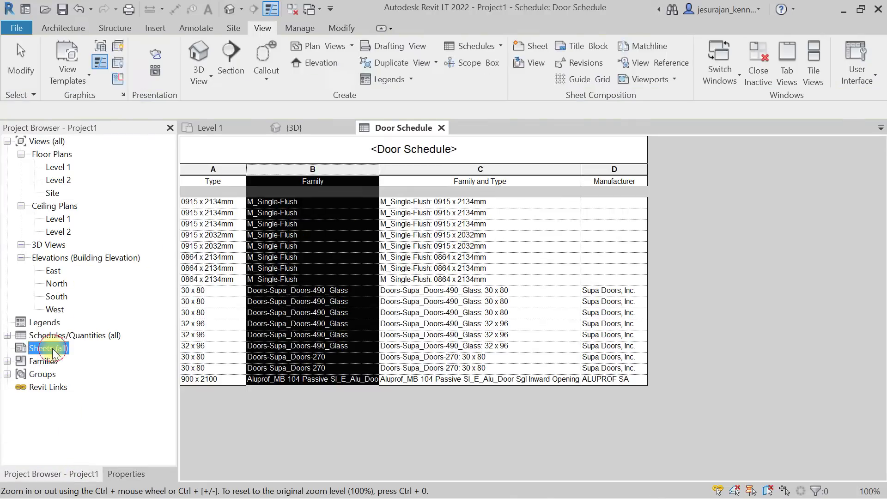
Create a new sheet A101 with no title block.
{"action": "left_click", "coordinate": [65, 353]}
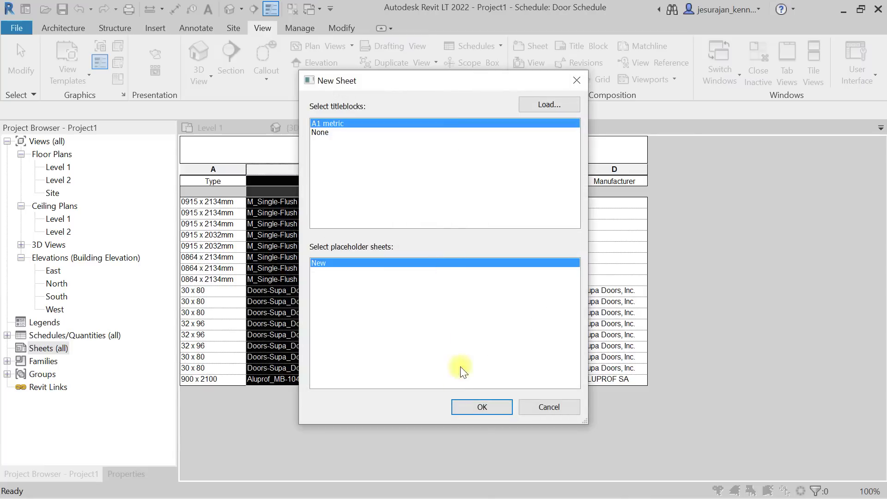
{"action": "left_click", "coordinate": [320, 133]}
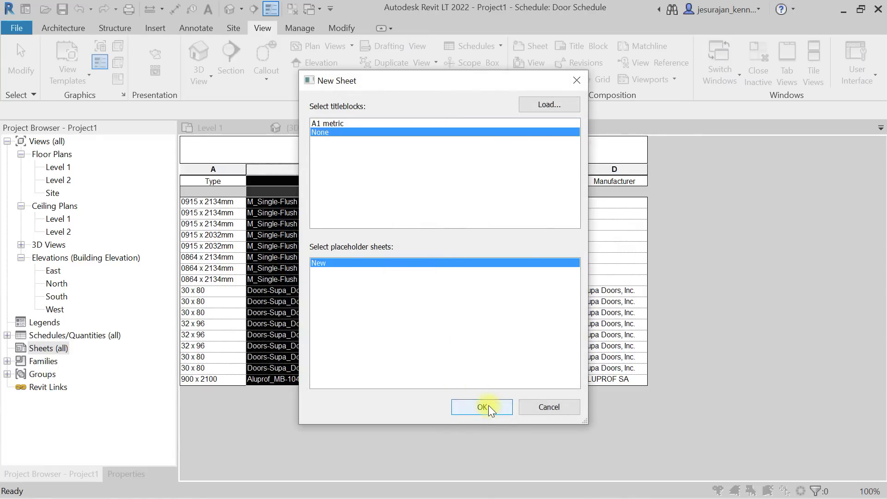
{"action": "left_click", "coordinate": [485, 407]}
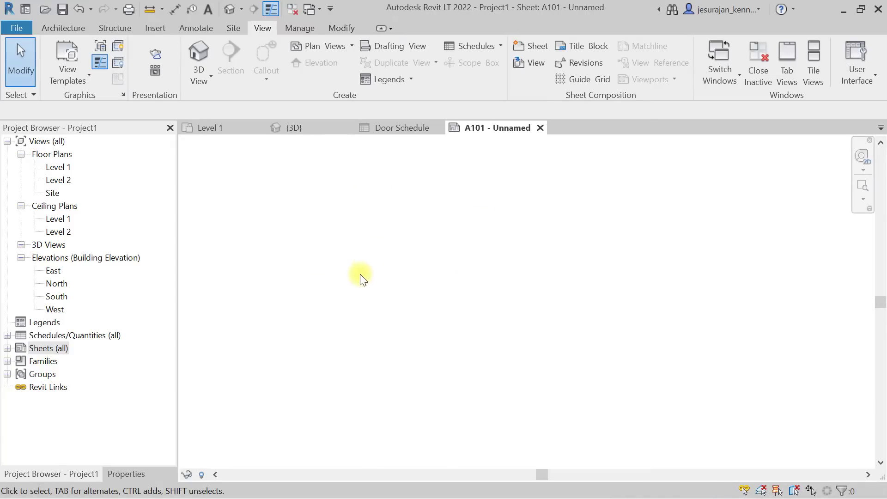
Place the Door Schedule from the Project Browser onto sheet A101.
{"action": "left_click", "coordinate": [7, 335]}
{"action": "left_click", "coordinate": [53, 348]}
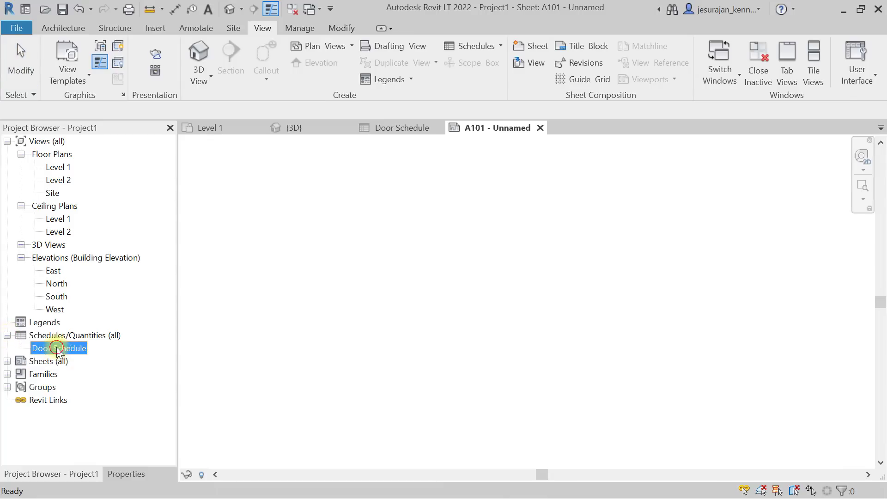
{"action": "left_click_drag", "start_coordinate": [53, 348], "coordinate": [362, 291]}
{"action": "left_click", "coordinate": [371, 285]}
{"action": "key", "text": "Escape"}
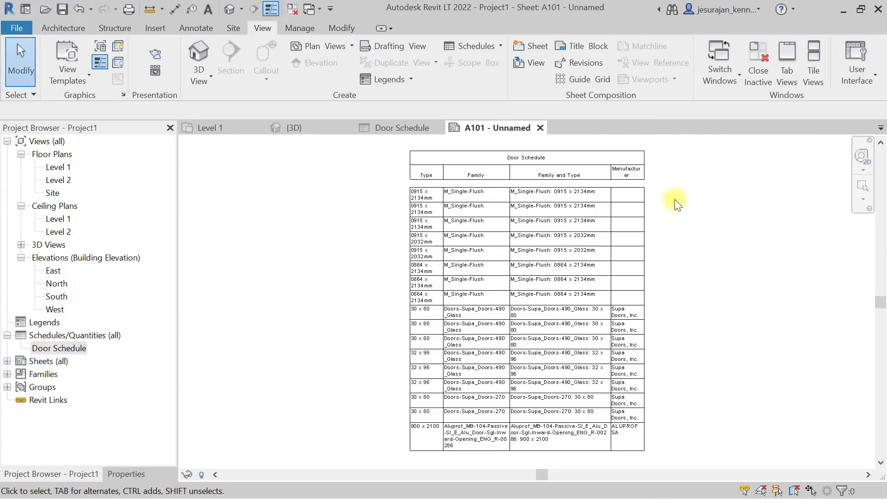
{"action": "scroll", "coordinate": [524, 168], "scroll_direction": "up", "scroll_amount": 3}
{"action": "middle_click_drag", "start_coordinate": [524, 169], "coordinate": [523, 279]}
{"action": "scroll", "coordinate": [519, 275], "scroll_direction": "up", "scroll_amount": 3}
{"action": "left_click", "coordinate": [556, 242]}
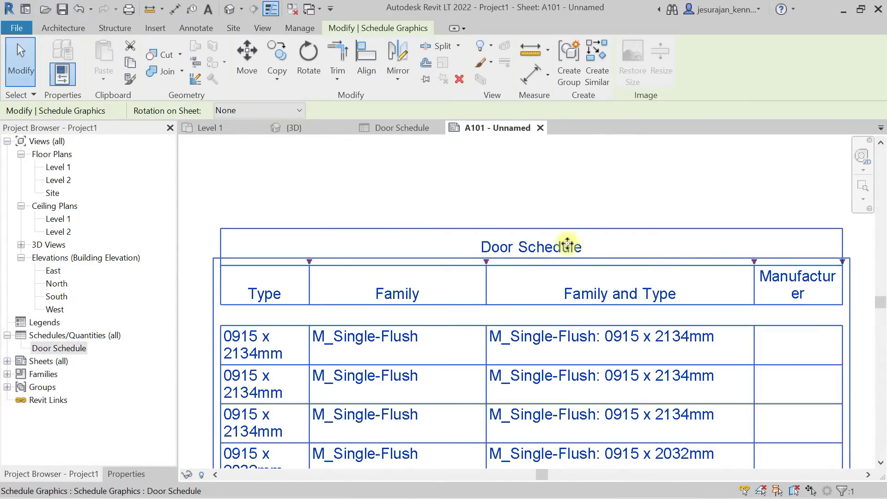
Open the Door Schedule view and retitle it 'Purchase list_Doors'.
{"action": "double_click", "coordinate": [567, 243]}
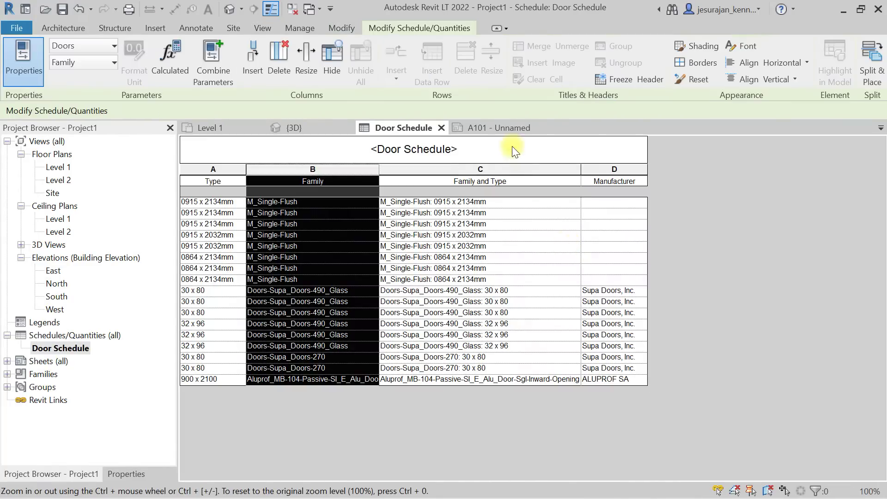
{"action": "left_click", "coordinate": [512, 152]}
{"action": "left_click", "coordinate": [513, 152]}
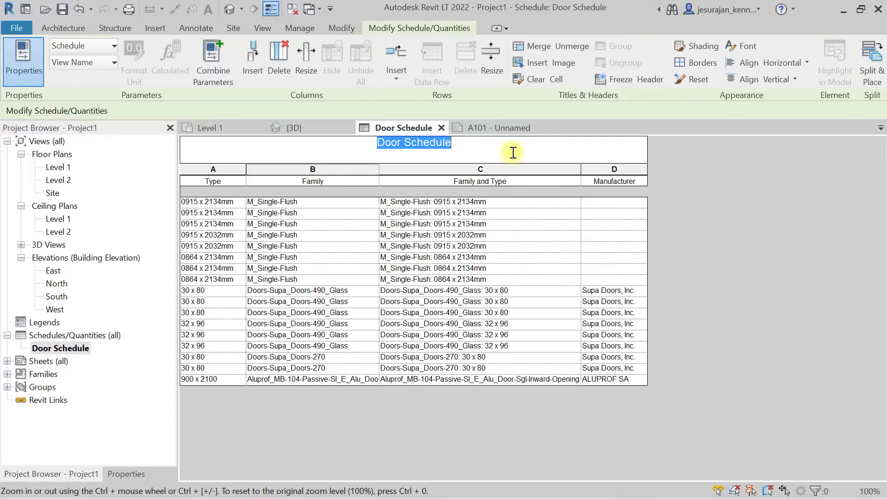
{"action": "type", "text": "Doo"}
{"action": "key", "text": "BackSpace"}
{"action": "key", "text": "BackSpace"}
{"action": "key", "text": "BackSpace"}
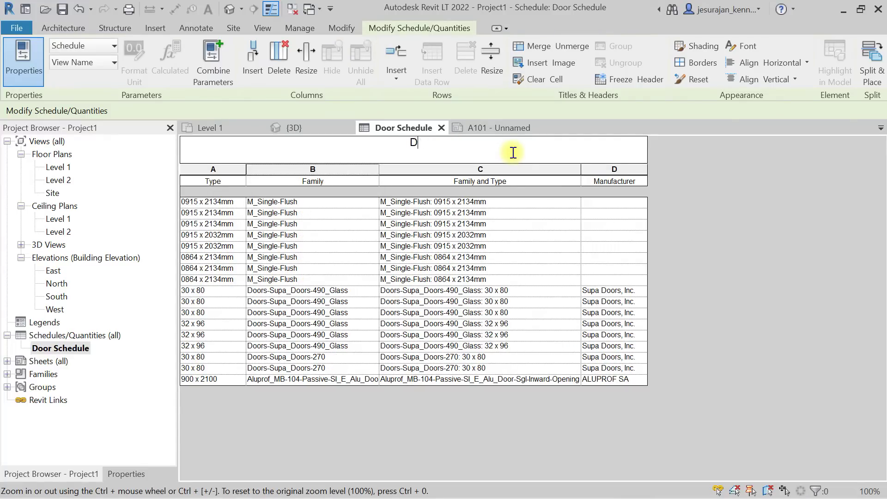
{"action": "type", "text": "Purchace"}
{"action": "key", "text": "BackSpace"}
{"action": "key", "text": "BackSpace"}
{"action": "type", "text": "se list"}
{"action": "key", "text": "BackSpace"}
{"action": "type", "text": "_Doors"}
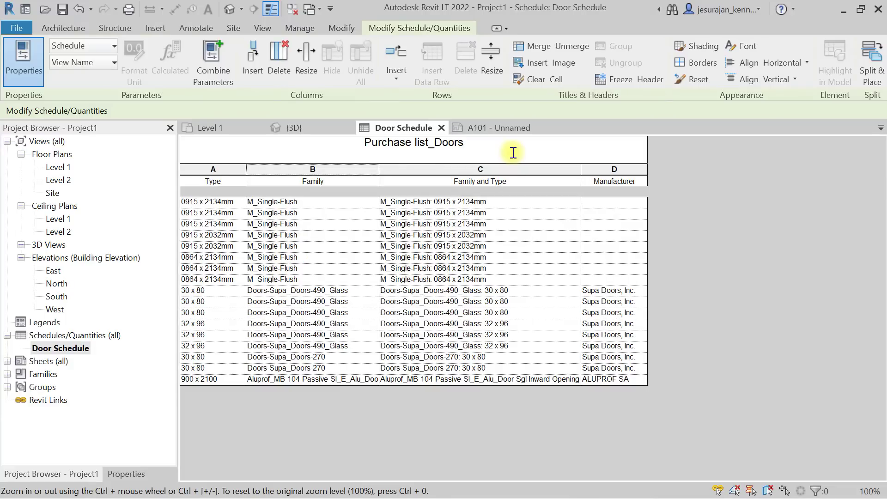
{"action": "key", "text": "Return"}
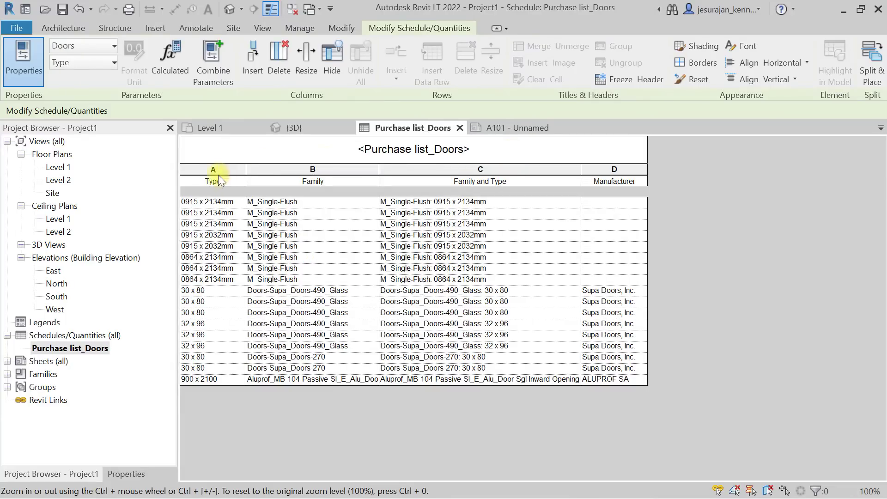
Rename the Type heading to 'Varient' and the Family heading to 'Door Name'.
{"action": "double_click", "coordinate": [232, 183]}
{"action": "type", "text": "Varient"}
{"action": "key", "text": "Tab"}
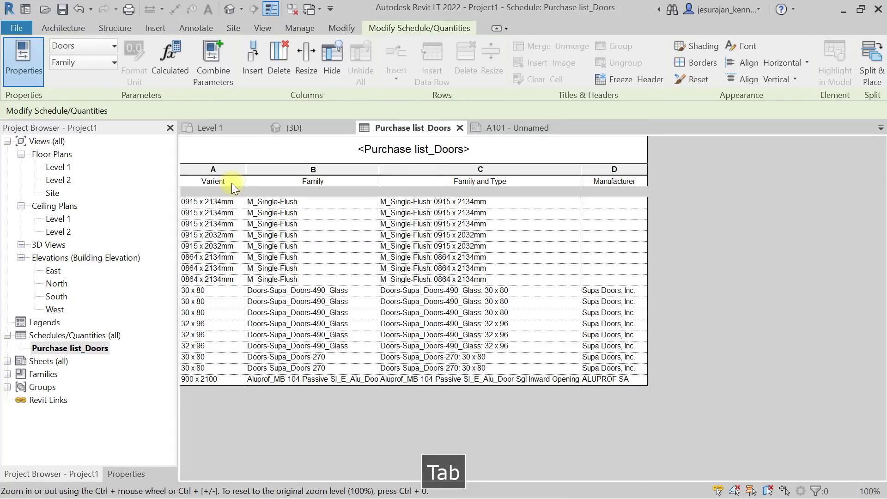
{"action": "left_click", "coordinate": [340, 182]}
{"action": "type", "text": "Doo"}
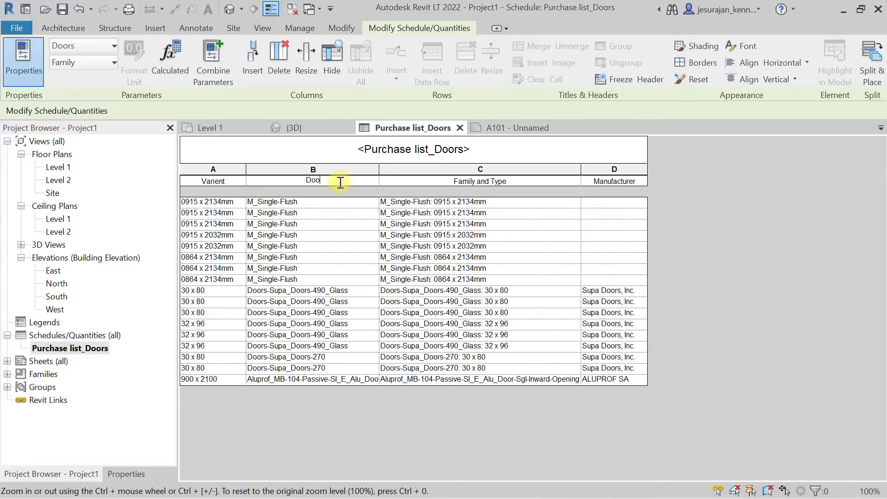
{"action": "type", "text": "r Name"}
{"action": "key", "text": "Tab"}
Hide the Family and Type column and widen the Manufacturer column.
{"action": "left_click", "coordinate": [502, 169]}
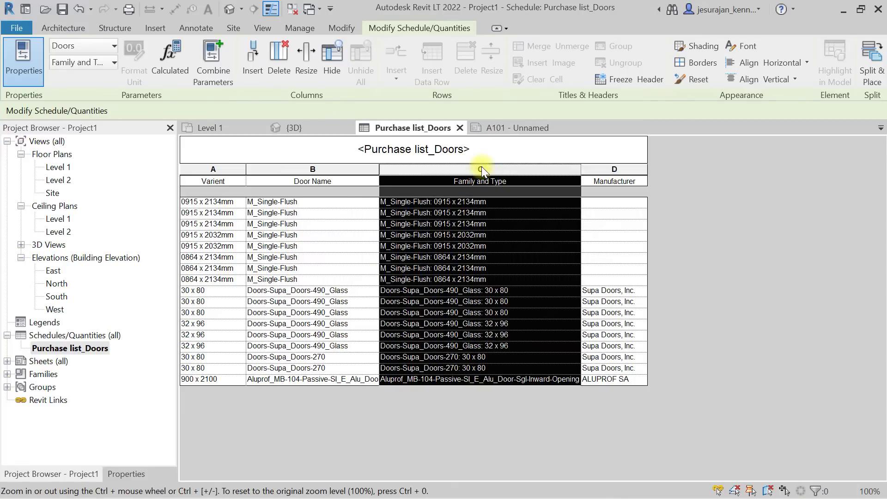
{"action": "left_click", "coordinate": [330, 65]}
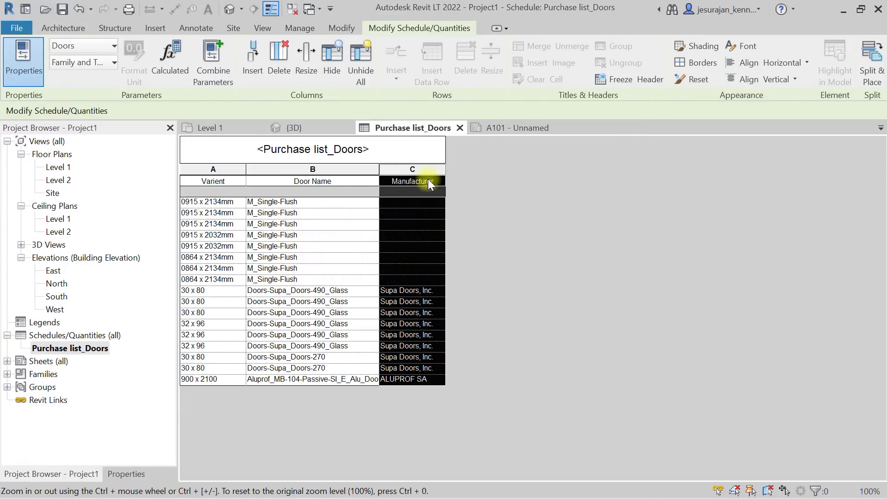
{"action": "left_click_drag", "start_coordinate": [447, 170], "coordinate": [462, 170]}
{"action": "left_click", "coordinate": [439, 202]}
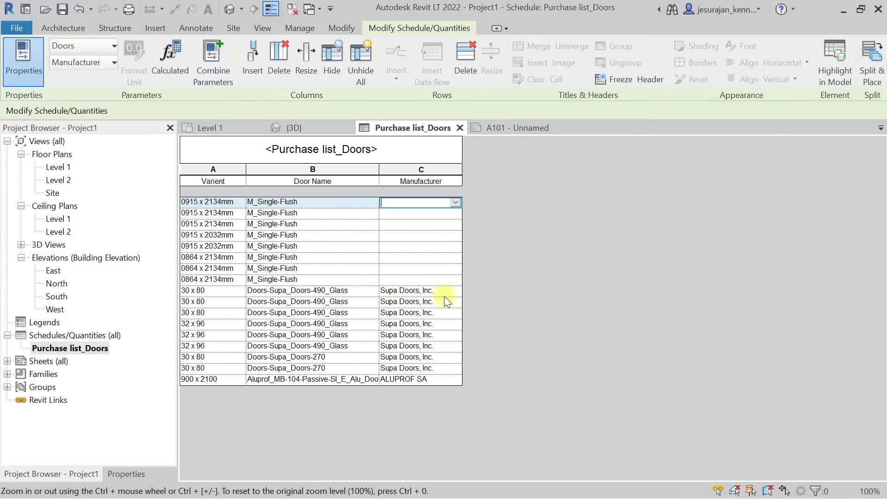
Fill the first row's empty Manufacturer cell and apply it to all matching doors.
{"action": "left_click", "coordinate": [435, 380]}
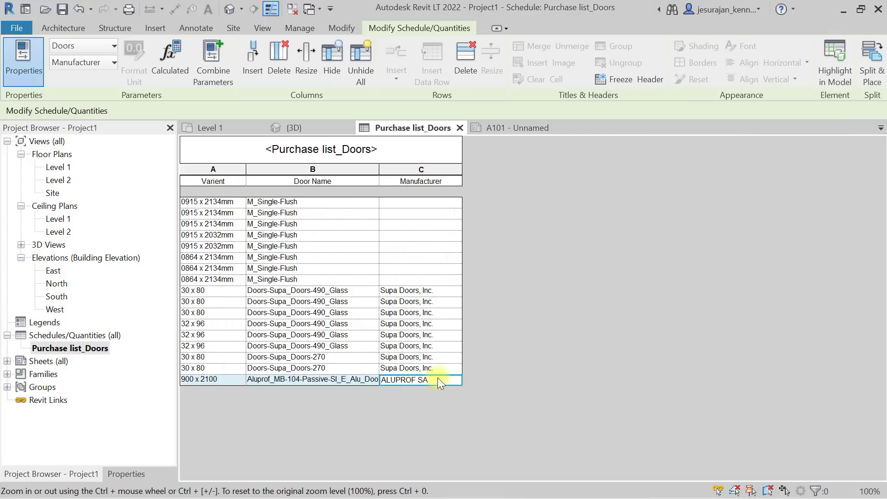
{"action": "left_click", "coordinate": [415, 202]}
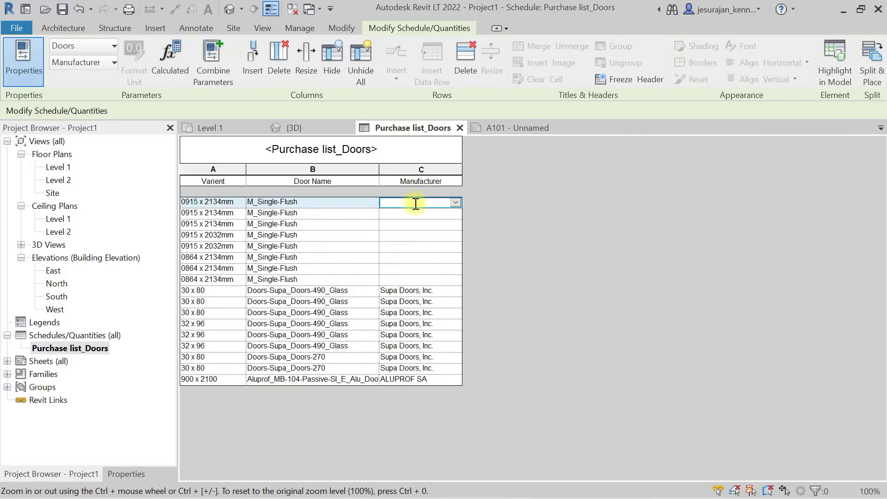
{"action": "left_click", "coordinate": [441, 293]}
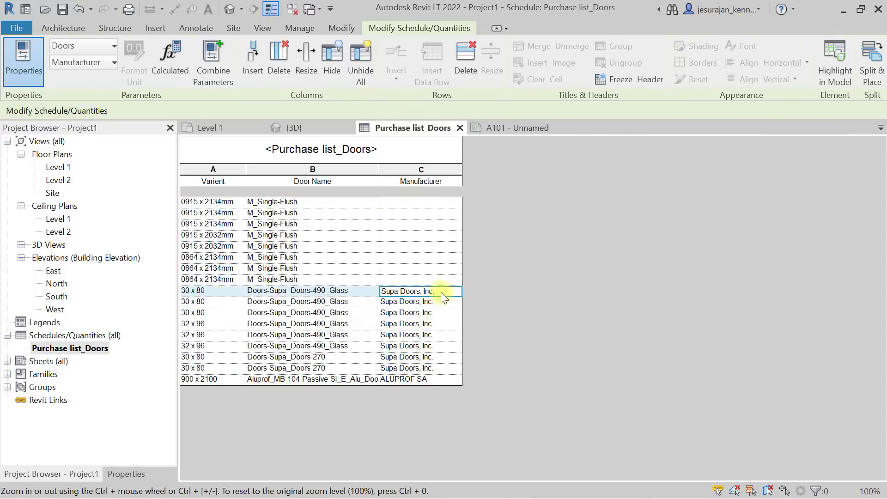
{"action": "left_click", "coordinate": [419, 204]}
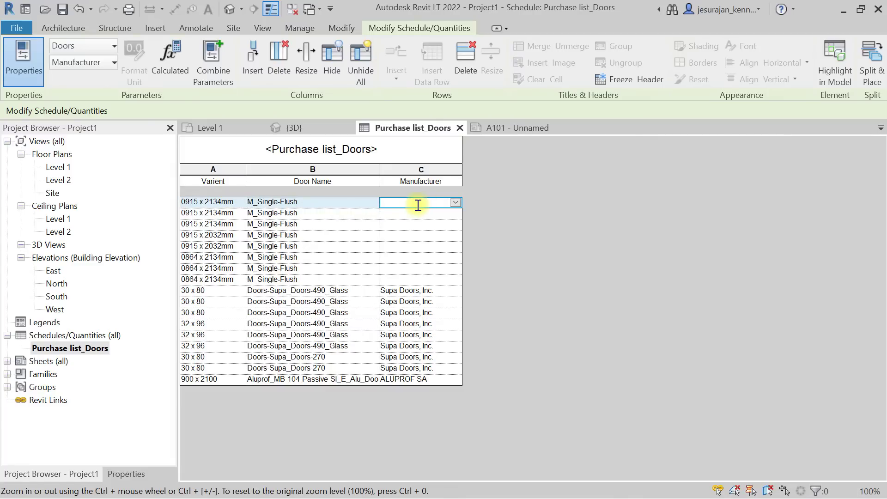
{"action": "type", "text": "Company_1"}
{"action": "left_click", "coordinate": [424, 254]}
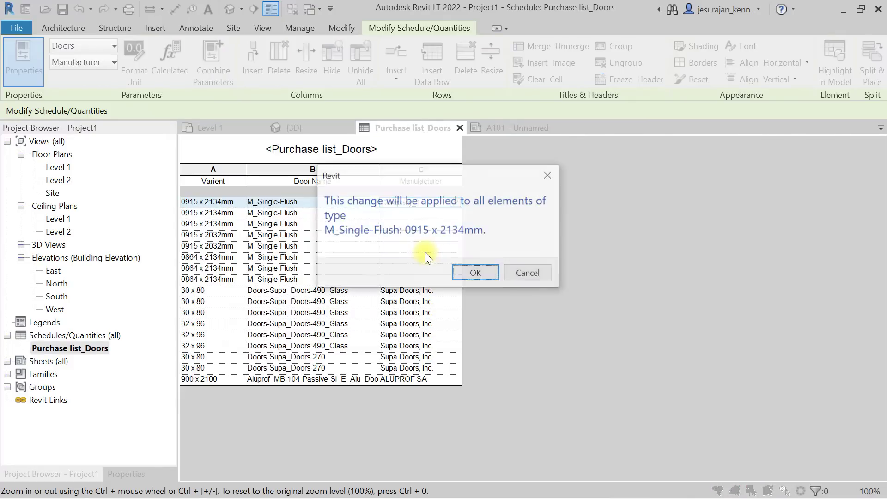
{"action": "left_click_drag", "start_coordinate": [429, 182], "coordinate": [620, 228]}
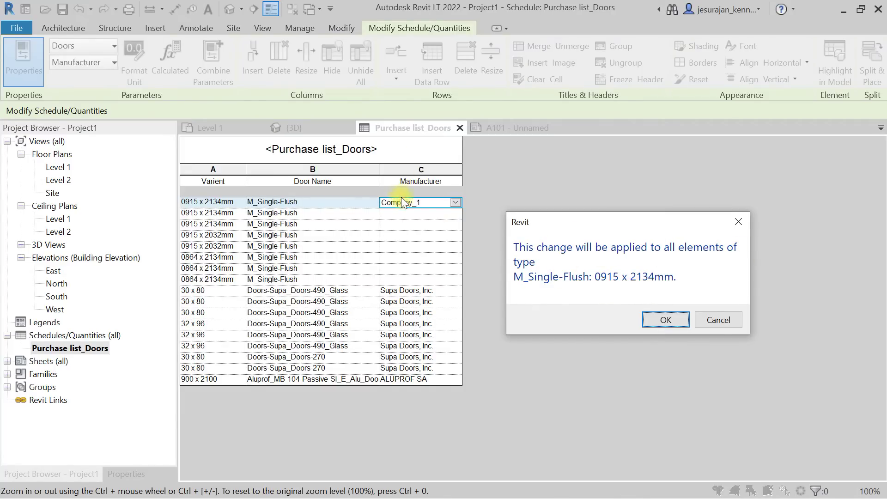
{"action": "left_click", "coordinate": [665, 320]}
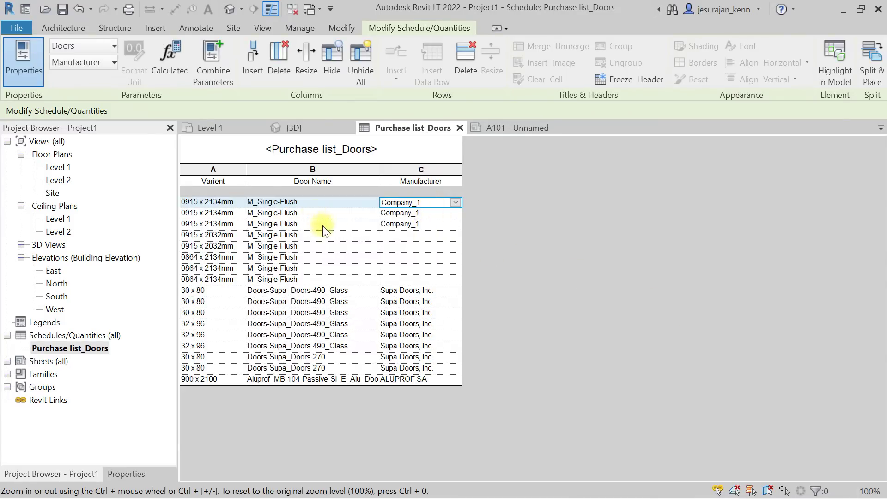
Set Manufacturer to Company_2 for all 0915 x 2032mm doors.
{"action": "left_click", "coordinate": [431, 224]}
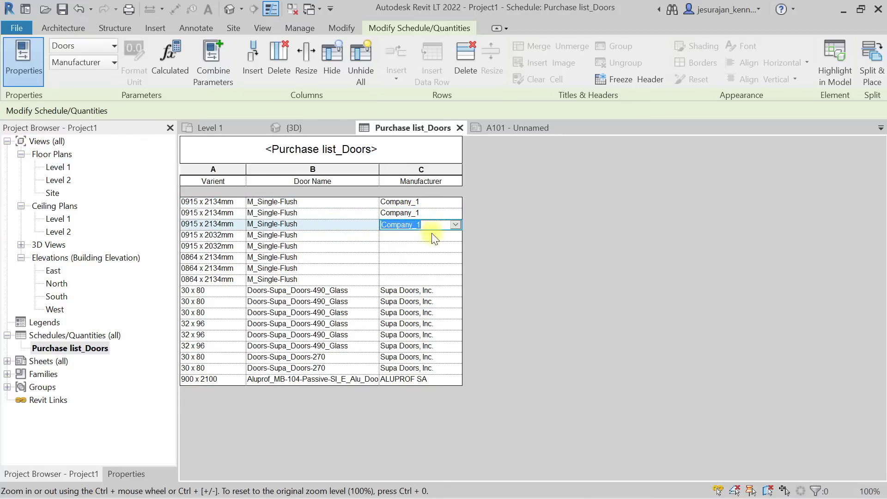
{"action": "left_click", "coordinate": [431, 237]}
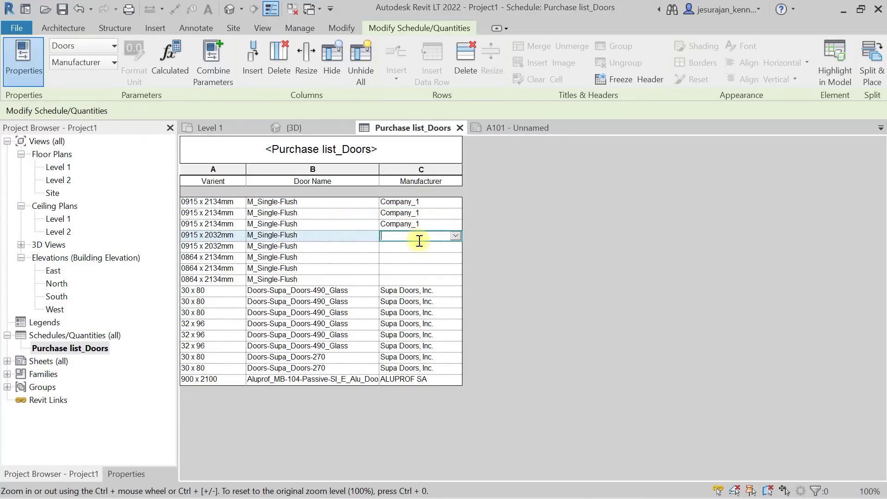
{"action": "type", "text": "Compa"}
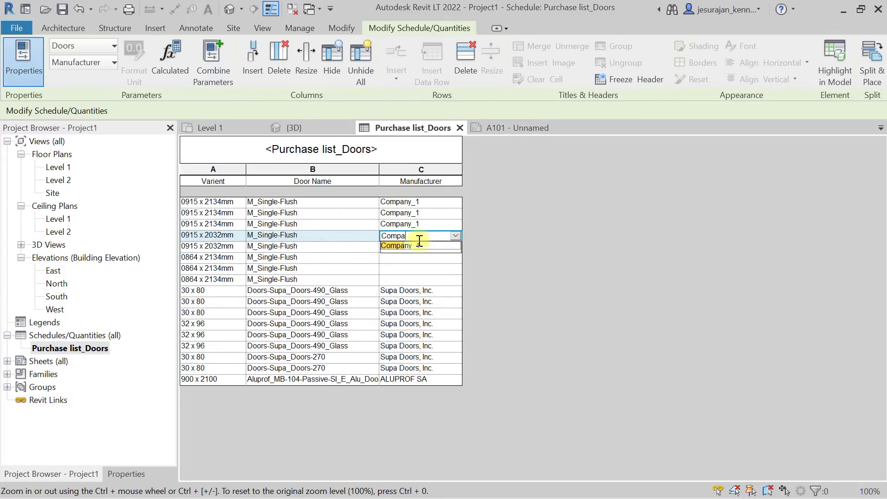
{"action": "type", "text": "ny_2"}
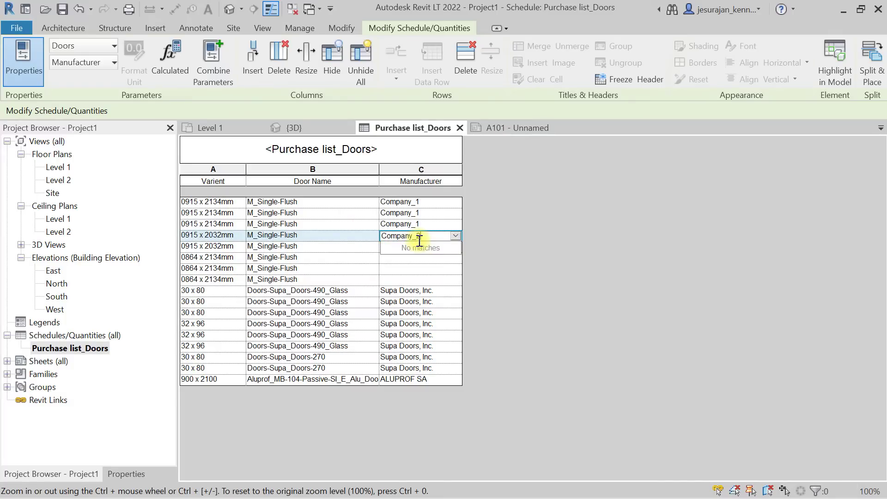
{"action": "key", "text": "Return"}
{"action": "left_click", "coordinate": [469, 272]}
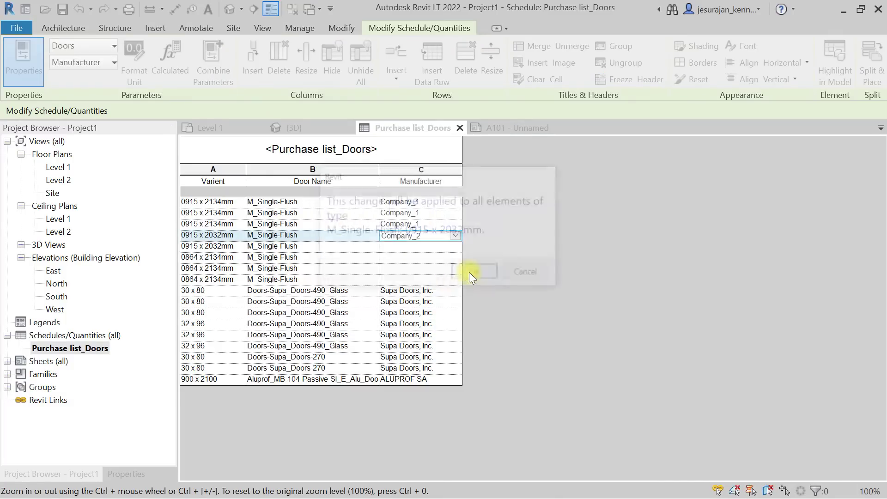
Set Manufacturer to Company_3 for the 0864 x 2134mm doors and close the schedule view.
{"action": "left_click", "coordinate": [418, 257]}
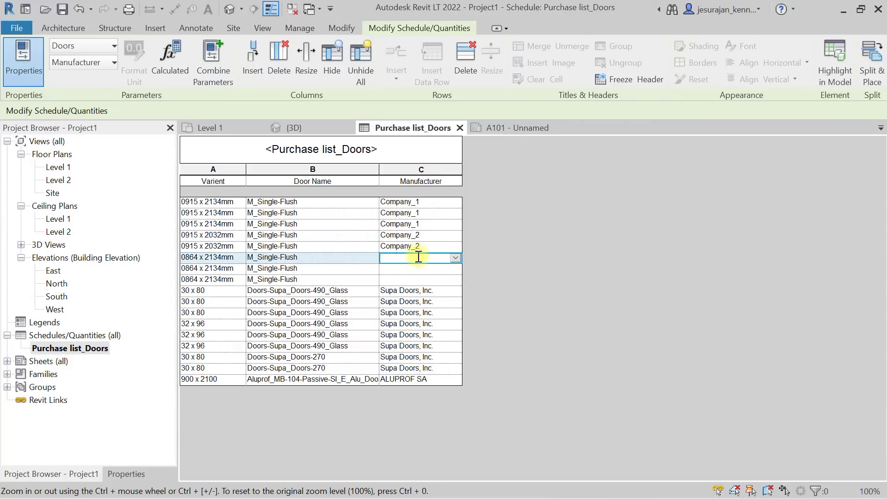
{"action": "type", "text": "Comp"}
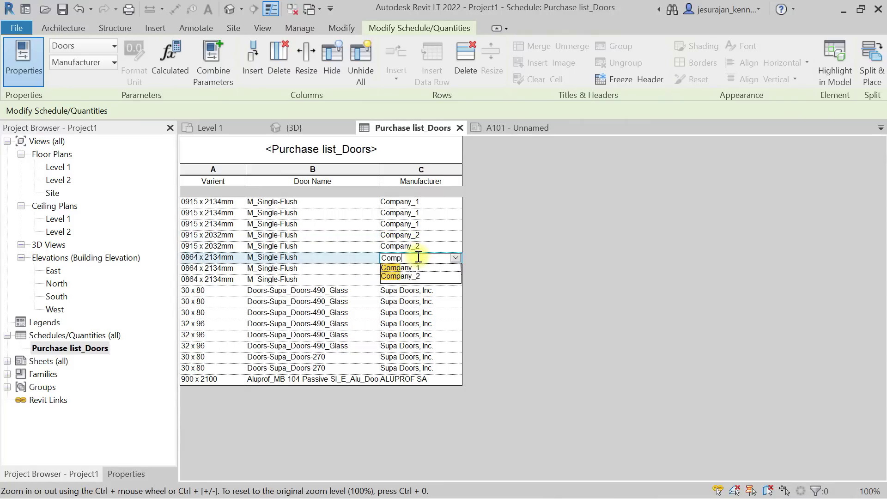
{"action": "type", "text": "any _3"}
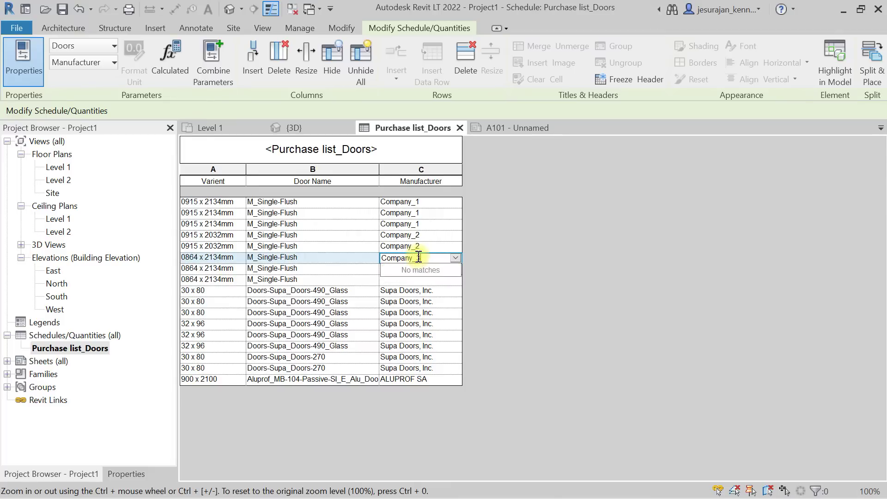
{"action": "key", "text": "Return"}
{"action": "left_click", "coordinate": [475, 273]}
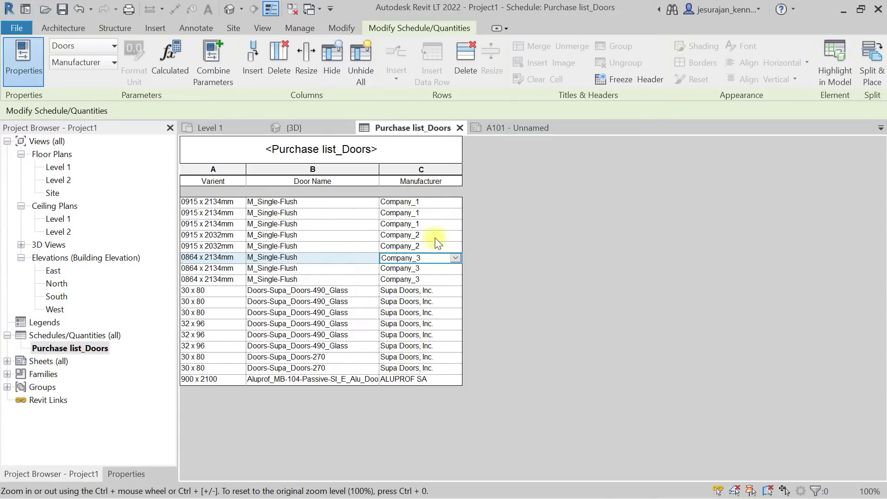
{"action": "left_click", "coordinate": [460, 128]}
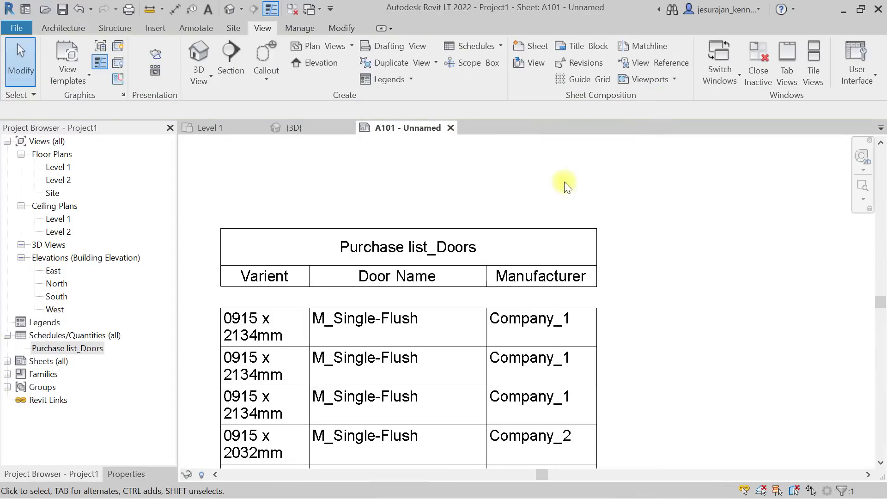
Select the schedule on sheet A101 and widen its Varient column.
{"action": "scroll", "coordinate": [566, 187], "scroll_direction": "down", "scroll_amount": 5}
{"action": "middle_click_drag", "start_coordinate": [587, 273], "coordinate": [585, 259]}
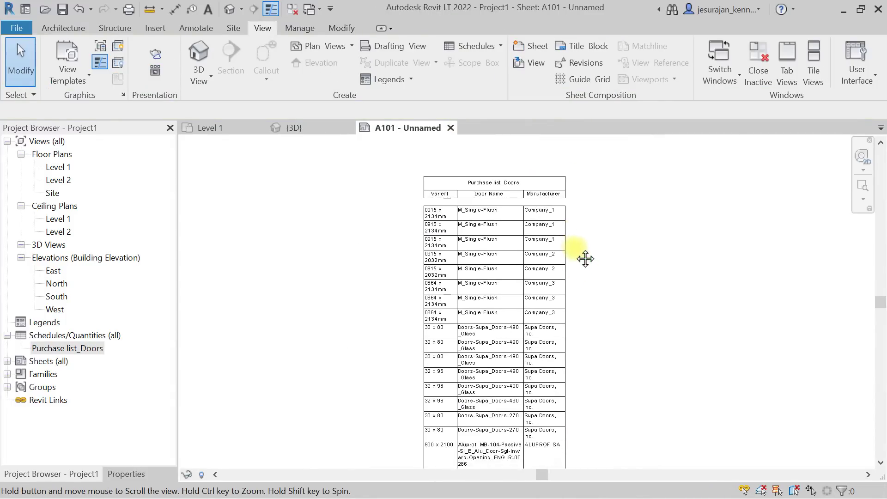
{"action": "scroll", "coordinate": [505, 182], "scroll_direction": "up", "scroll_amount": 5}
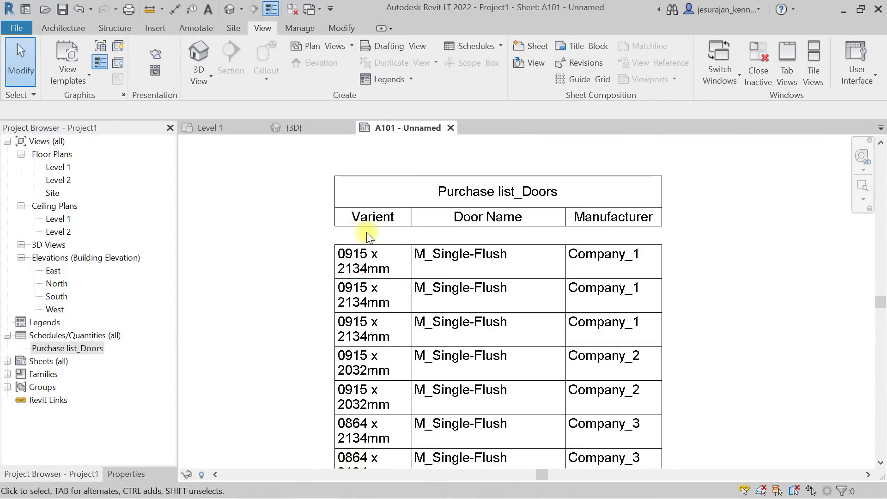
{"action": "left_click", "coordinate": [377, 221]}
{"action": "scroll", "coordinate": [375, 243], "scroll_direction": "up", "scroll_amount": 3}
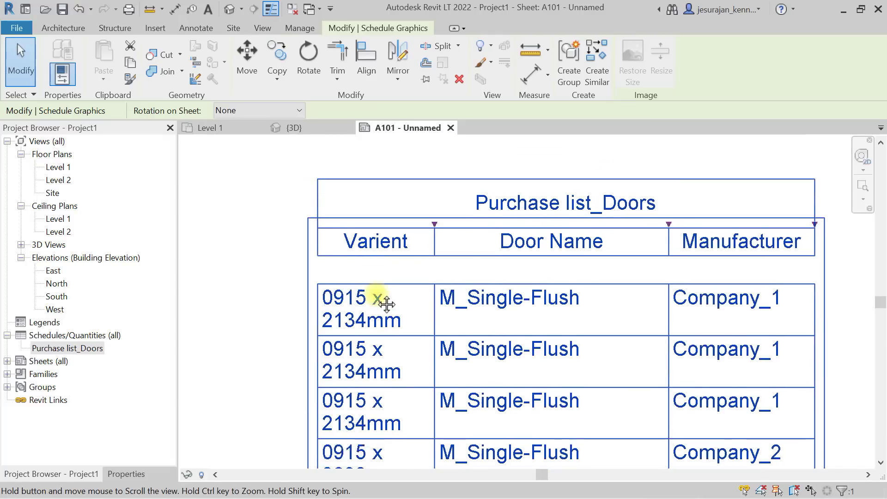
{"action": "middle_click_drag", "start_coordinate": [386, 304], "coordinate": [386, 313]}
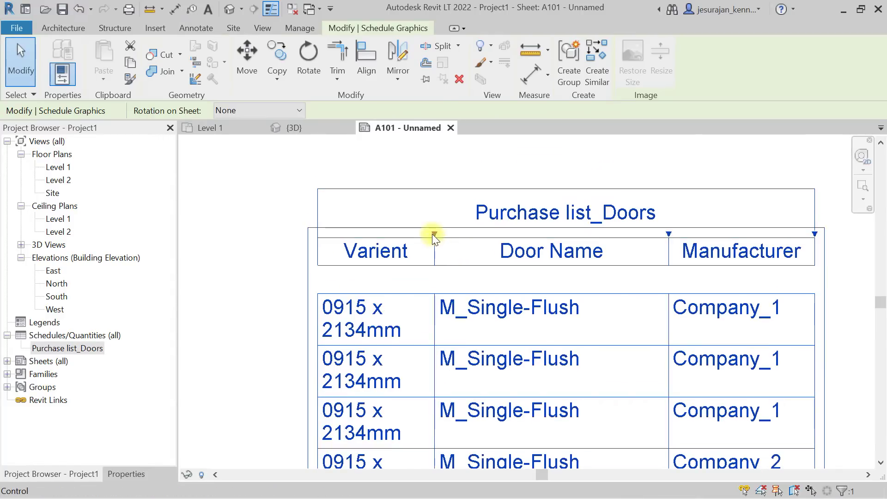
{"action": "left_click_drag", "start_coordinate": [432, 234], "coordinate": [476, 234]}
{"action": "scroll", "coordinate": [370, 192], "scroll_direction": "down", "scroll_amount": 3}
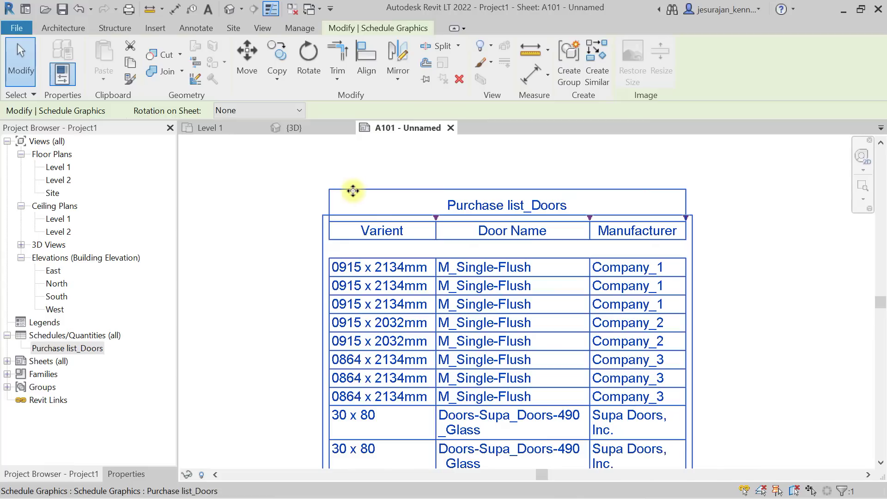
{"action": "scroll", "coordinate": [531, 203], "scroll_direction": "down", "scroll_amount": 1}
{"action": "scroll", "coordinate": [531, 203], "scroll_direction": "down", "scroll_amount": 2}
{"action": "scroll", "coordinate": [519, 226], "scroll_direction": "up", "scroll_amount": 2}
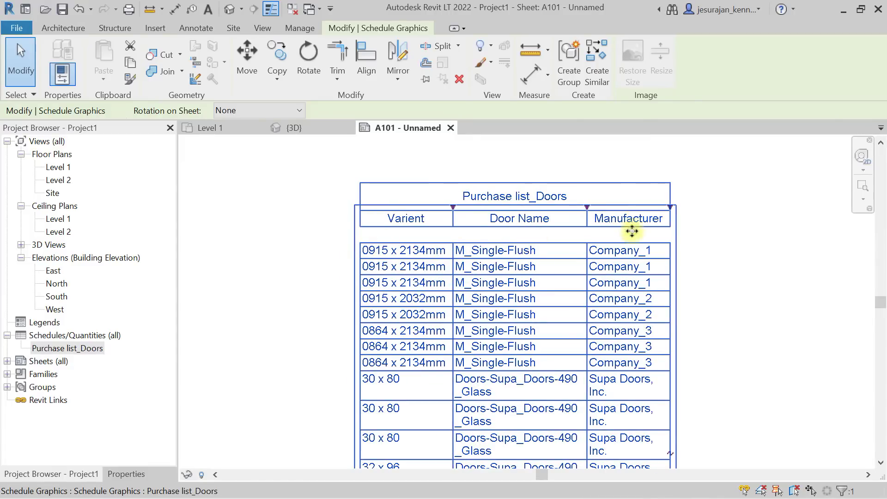
Widen the Door Name and Manufacturer columns so each row fits on one line.
{"action": "middle_click_drag", "start_coordinate": [631, 233], "coordinate": [425, 224]}
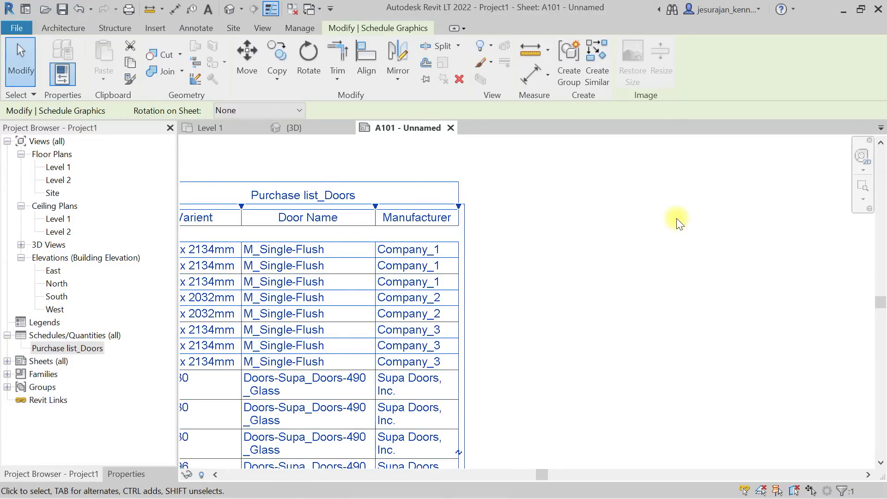
{"action": "scroll", "coordinate": [755, 223], "scroll_direction": "down", "scroll_amount": 4}
{"action": "middle_click_drag", "start_coordinate": [552, 396], "coordinate": [558, 436]}
{"action": "scroll", "coordinate": [512, 248], "scroll_direction": "up", "scroll_amount": 1}
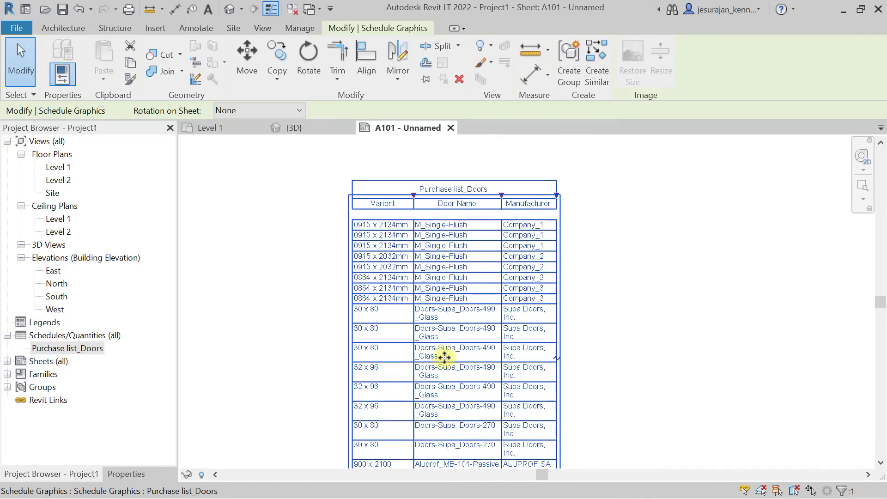
{"action": "left_click_drag", "start_coordinate": [502, 196], "coordinate": [542, 195]}
{"action": "left_click_drag", "start_coordinate": [596, 195], "coordinate": [633, 207]}
{"action": "left_click", "coordinate": [670, 226]}
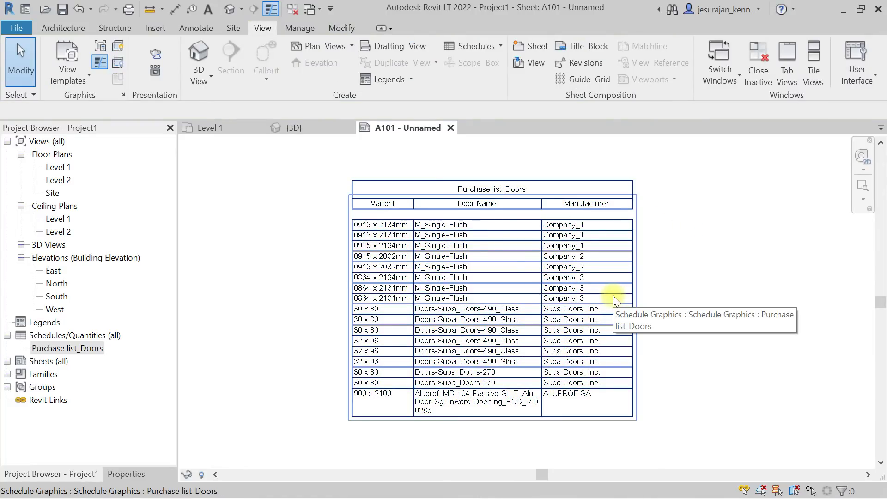
{"action": "scroll", "coordinate": [613, 299], "scroll_direction": "up", "scroll_amount": 1}
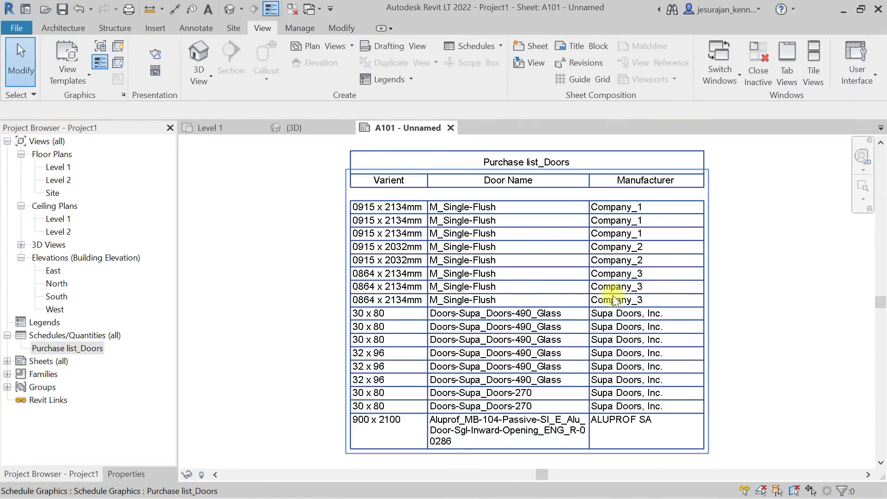
{"action": "scroll", "coordinate": [491, 154], "scroll_direction": "up", "scroll_amount": 1}
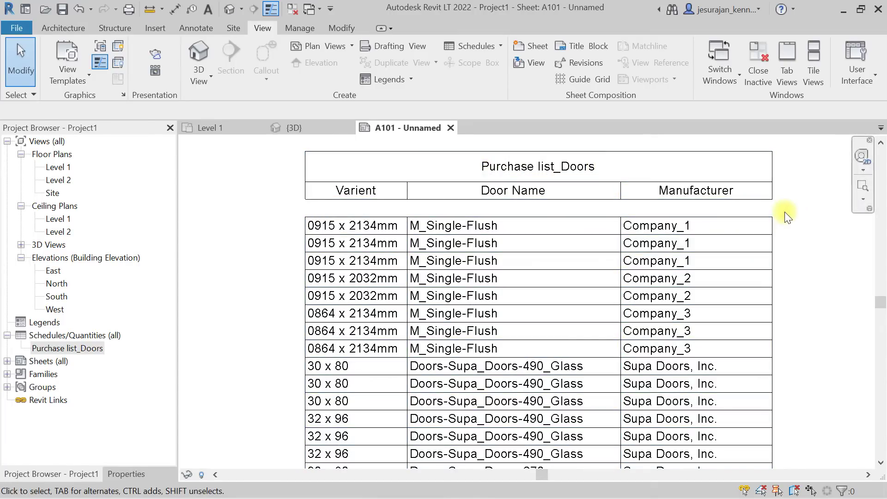
{"action": "left_click", "coordinate": [713, 214]}
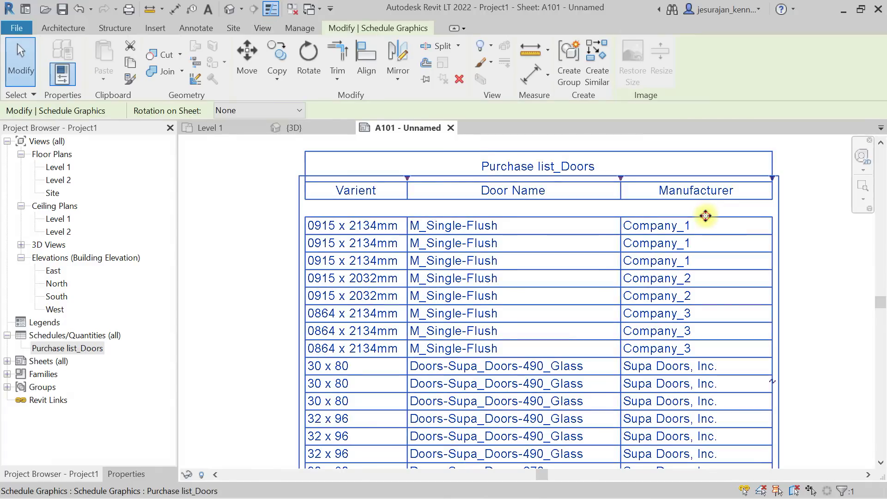
Open Purchase list_Doors from the sheet in its own view and show its Properties.
{"action": "double_click", "coordinate": [705, 216]}
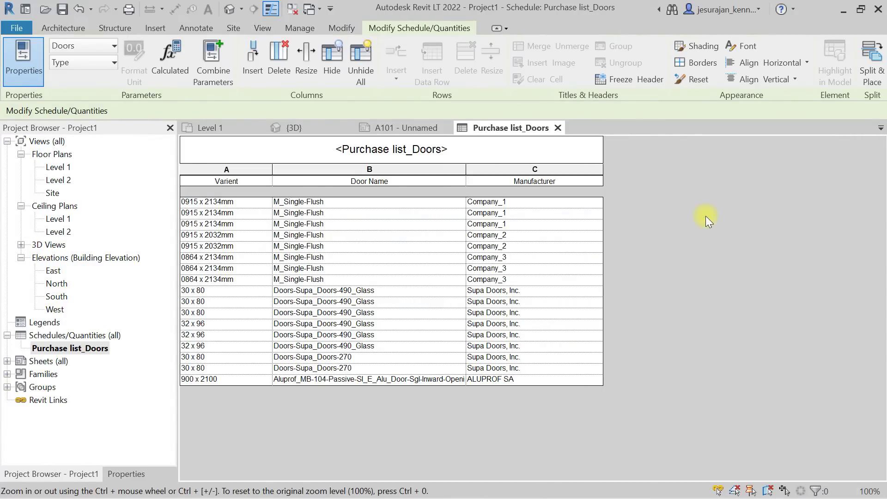
{"action": "left_click", "coordinate": [140, 469]}
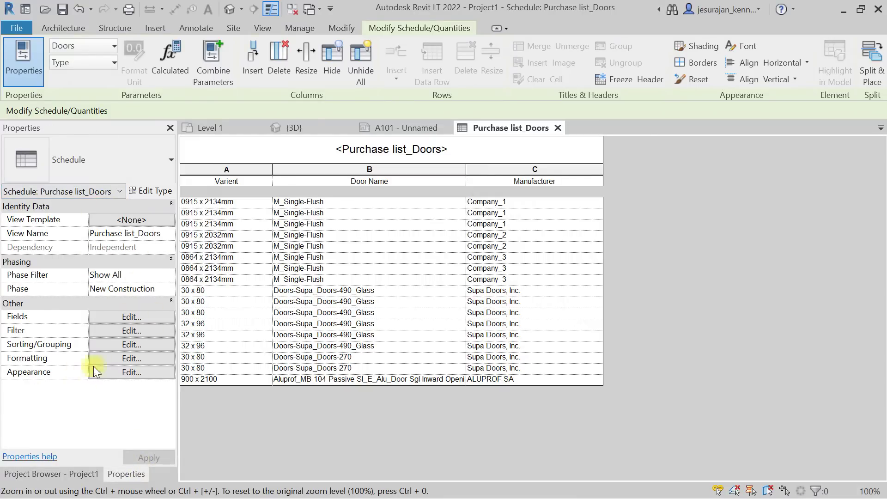
Turn off 'Blank row before data' in the schedule's Appearance settings.
{"action": "left_click", "coordinate": [112, 317]}
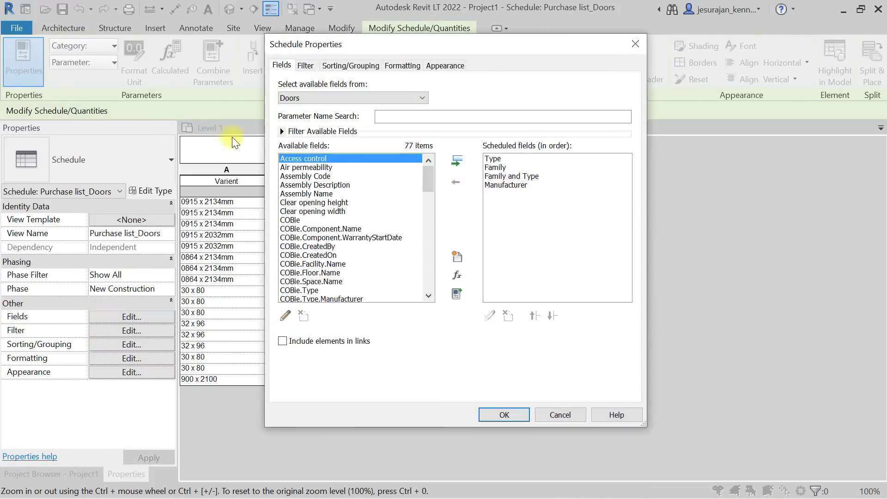
{"action": "left_click_drag", "start_coordinate": [390, 43], "coordinate": [400, 79]}
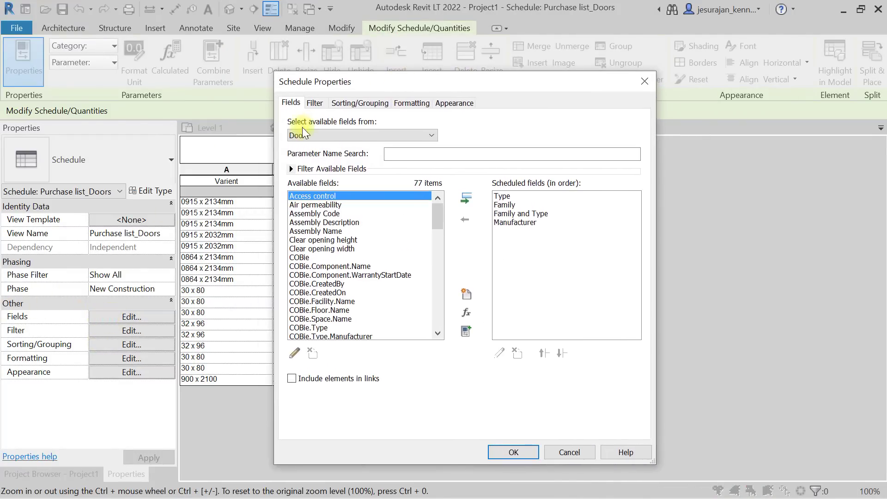
{"action": "left_click", "coordinate": [49, 323]}
{"action": "left_click", "coordinate": [314, 103]}
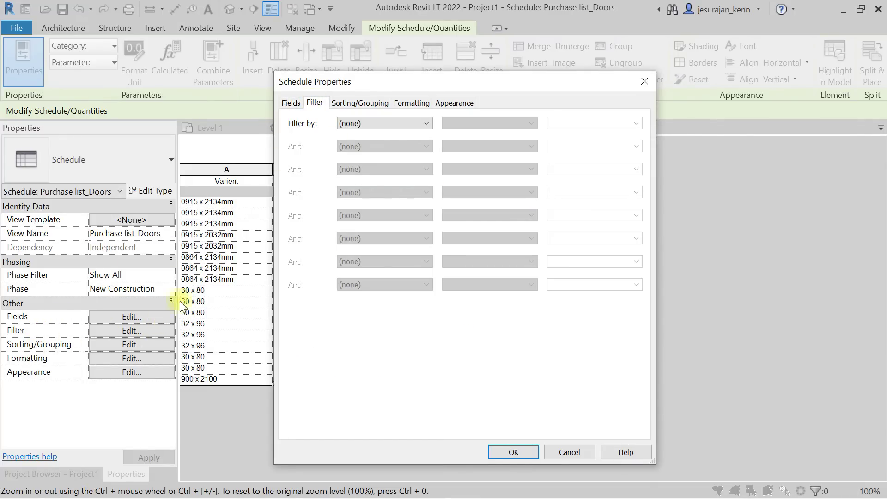
{"action": "left_click", "coordinate": [348, 103]}
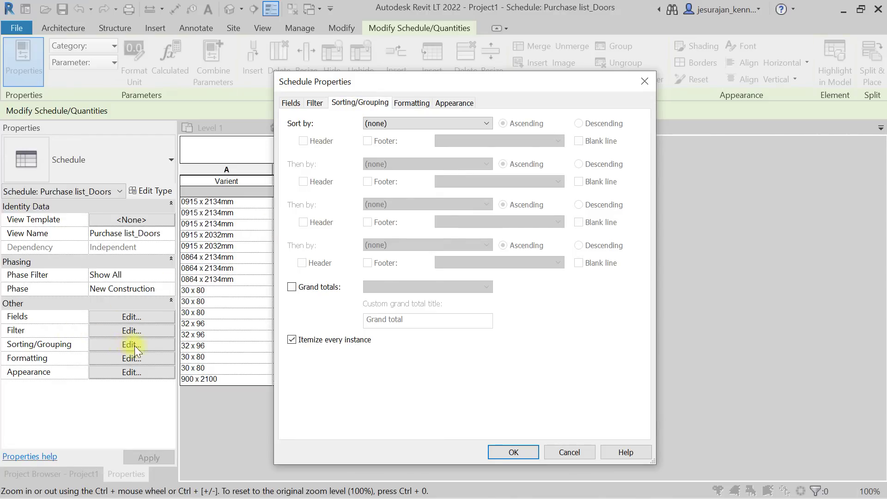
{"action": "left_click", "coordinate": [412, 103]}
{"action": "left_click", "coordinate": [450, 104]}
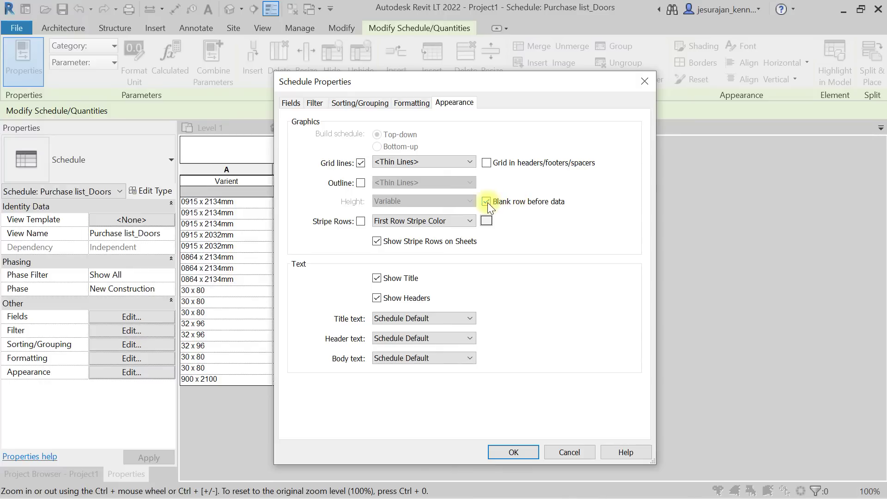
{"action": "left_click_drag", "start_coordinate": [519, 93], "coordinate": [667, 98]}
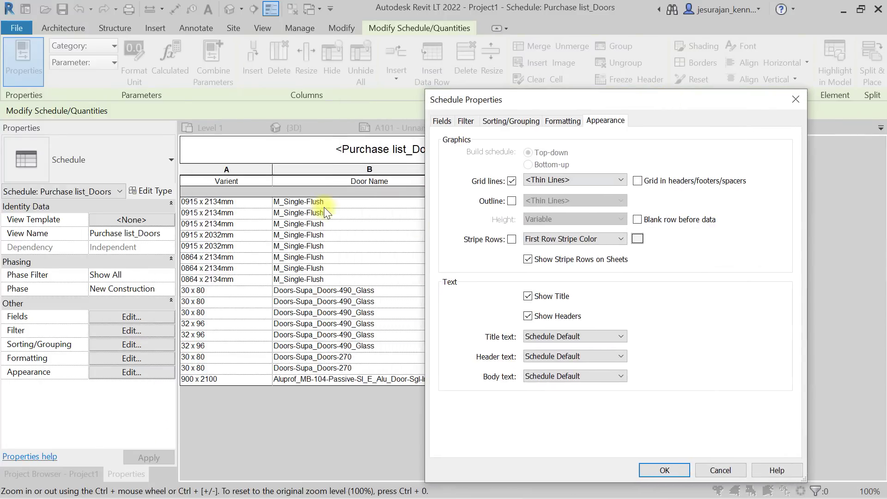
{"action": "left_click", "coordinate": [664, 469]}
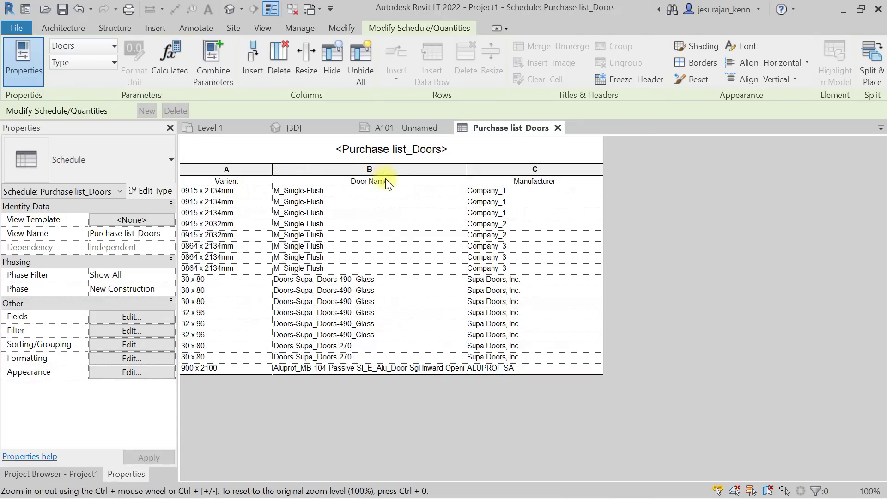
Turn off the schedule title, keeping the view name Purchase list_Doors.
{"action": "left_click", "coordinate": [159, 316]}
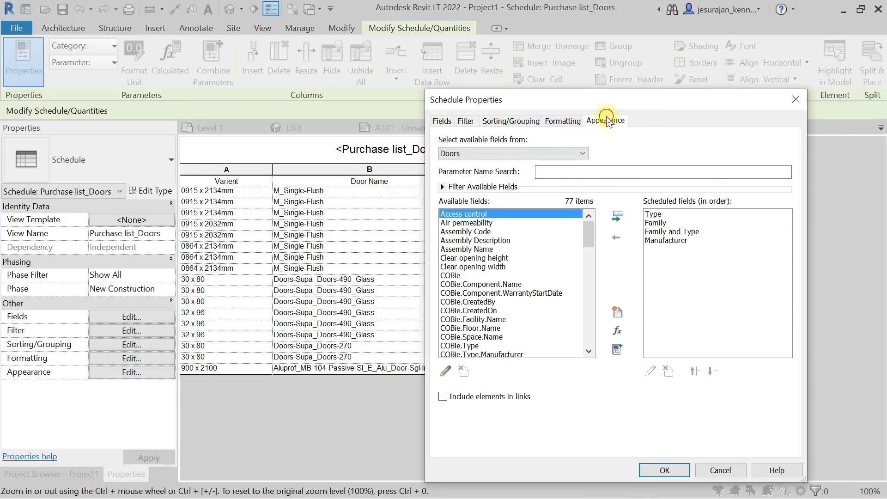
{"action": "left_click", "coordinate": [606, 120]}
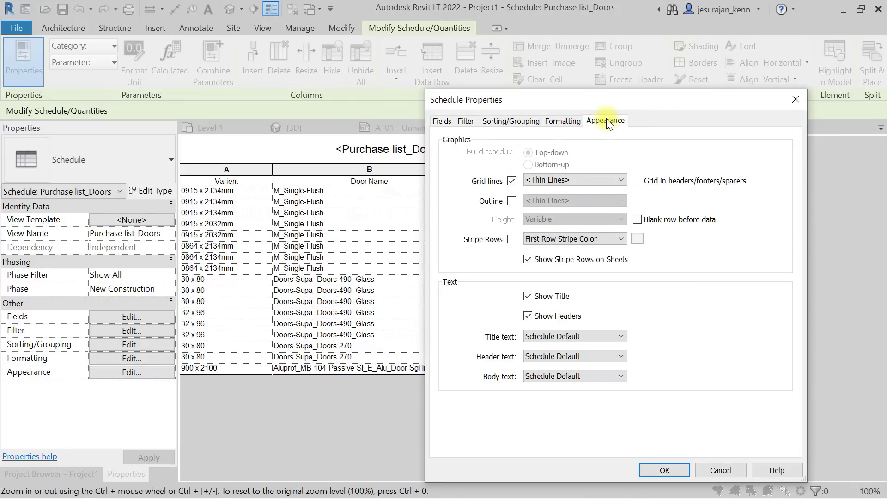
{"action": "left_click", "coordinate": [527, 296]}
{"action": "left_click", "coordinate": [668, 468]}
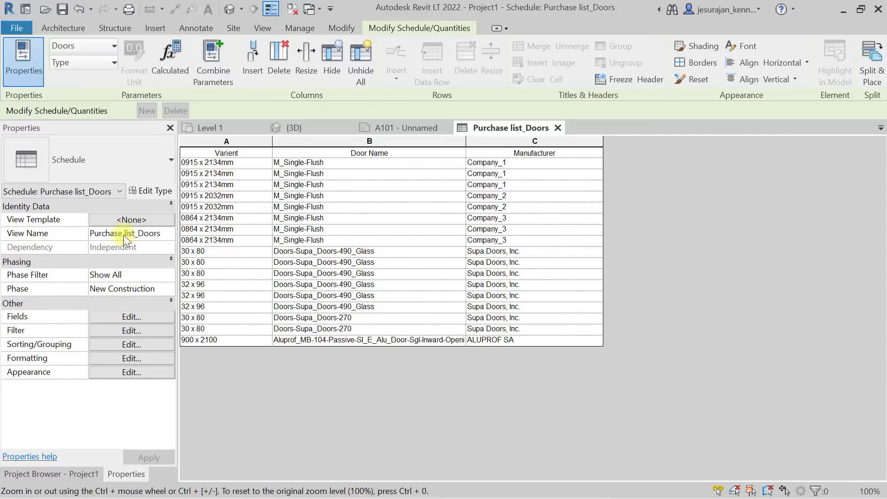
{"action": "left_click", "coordinate": [163, 233]}
{"action": "left_click_drag", "start_coordinate": [164, 233], "coordinate": [75, 233]}
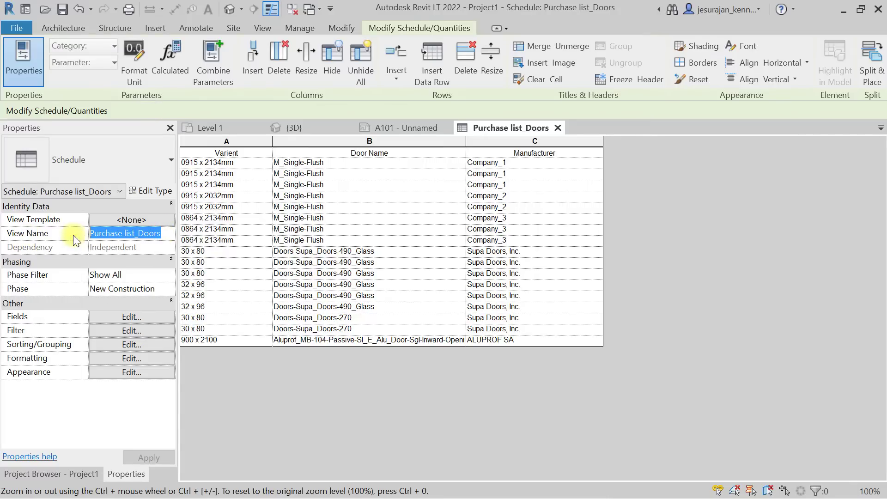
{"action": "left_click", "coordinate": [389, 394]}
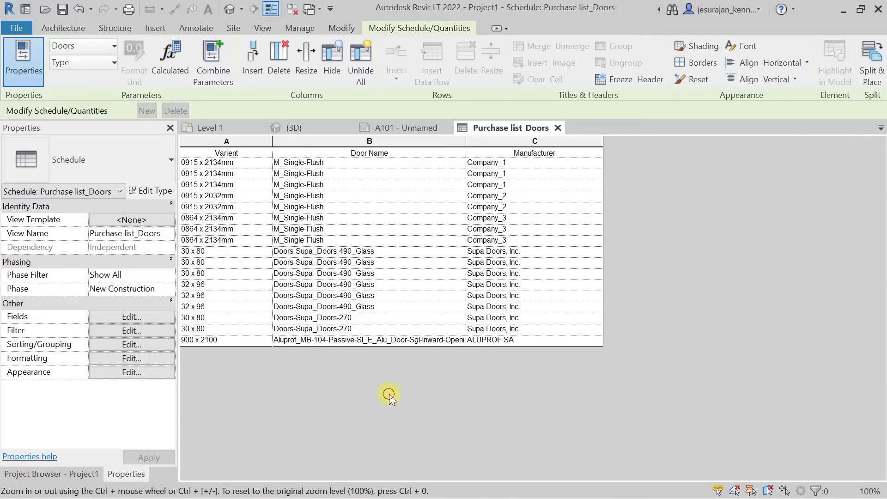
Re-enable Show Title in the Appearance settings and confirm.
{"action": "left_click", "coordinate": [156, 317]}
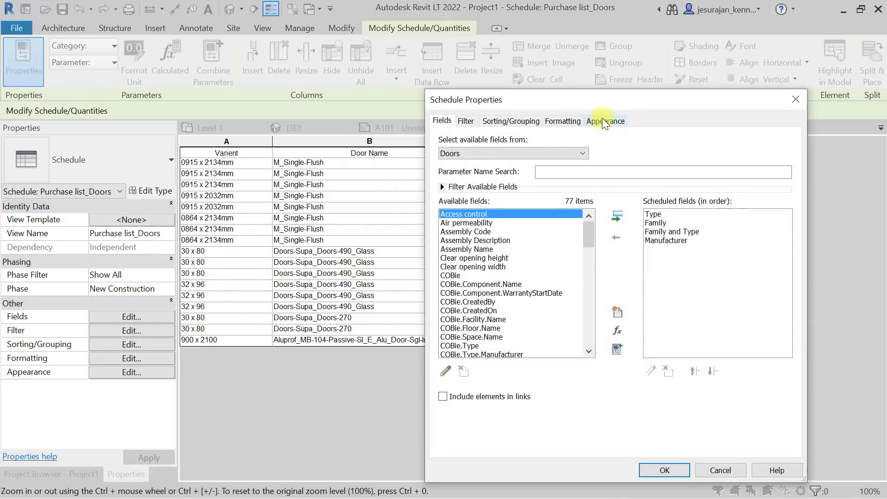
{"action": "left_click", "coordinate": [604, 119]}
{"action": "left_click", "coordinate": [527, 296]}
{"action": "left_click", "coordinate": [665, 469]}
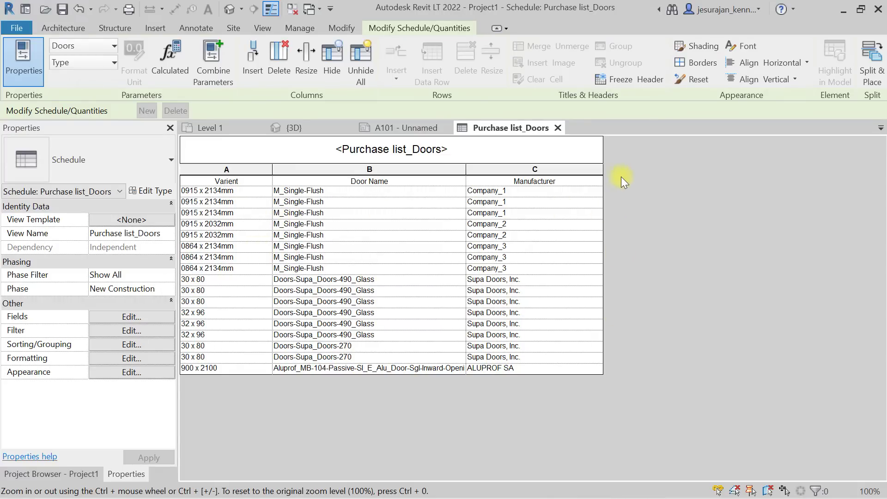
Start a new schedule parameter named Contact Number from the field settings.
{"action": "left_click", "coordinate": [154, 317]}
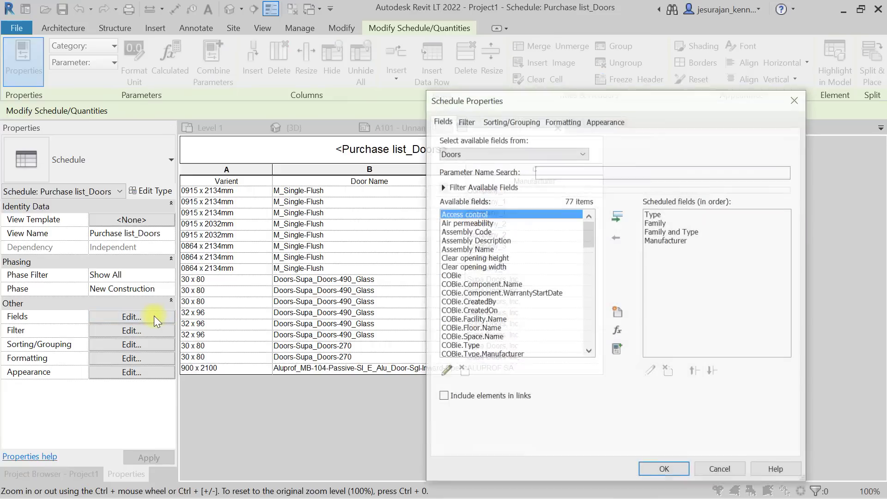
{"action": "left_click", "coordinate": [617, 311]}
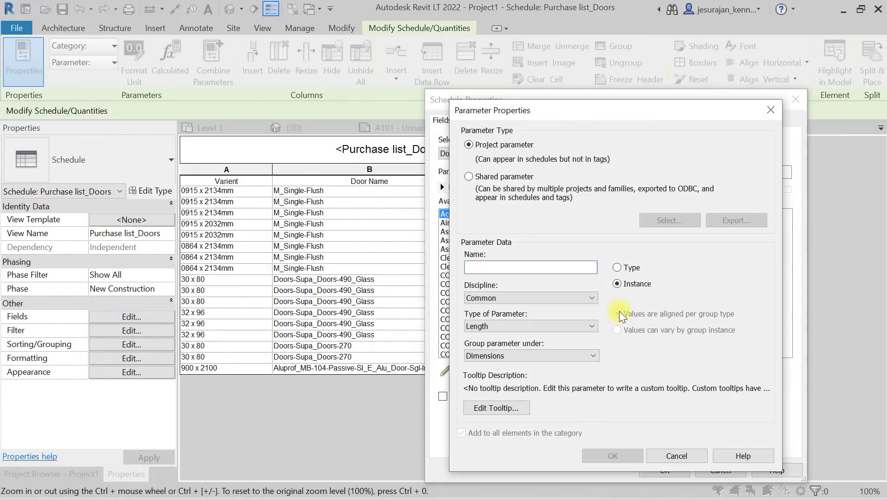
{"action": "left_click_drag", "start_coordinate": [589, 110], "coordinate": [549, 63]}
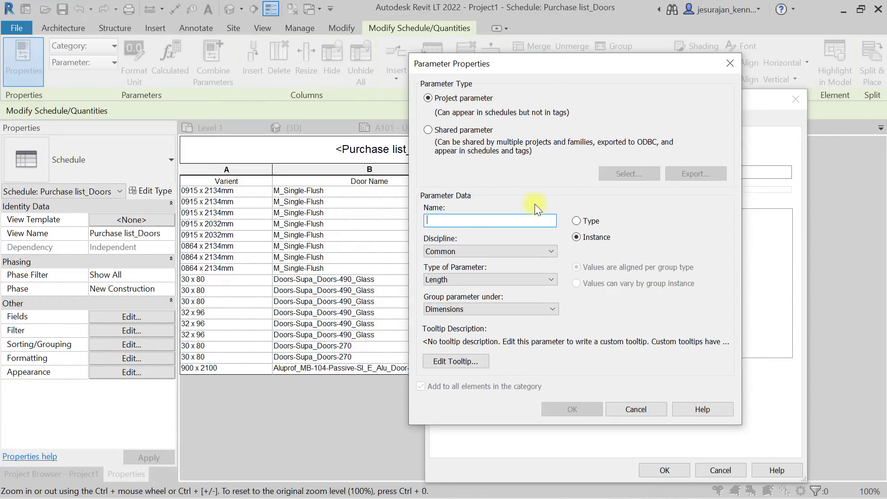
{"action": "left_click", "coordinate": [456, 220]}
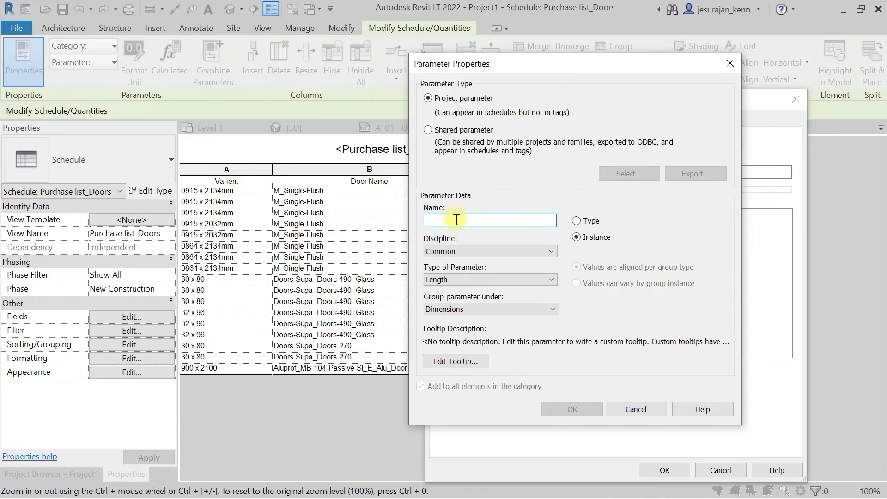
{"action": "type", "text": "Contact "}
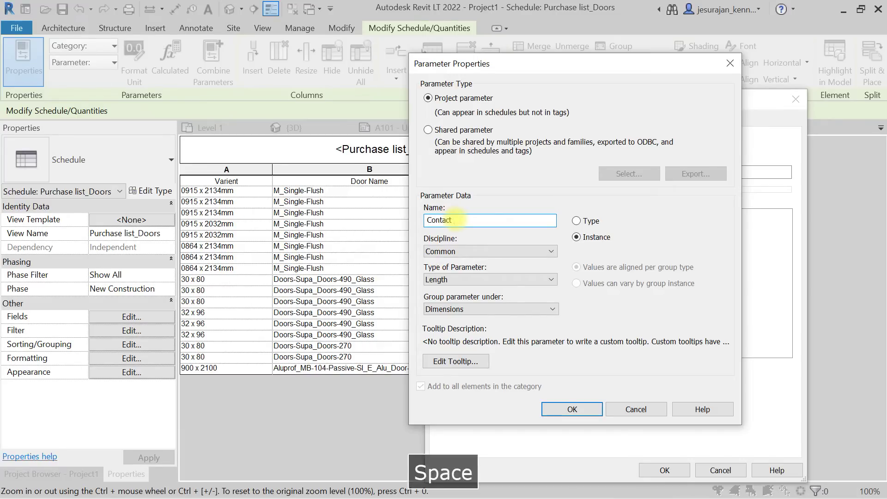
{"action": "type", "text": "Number"}
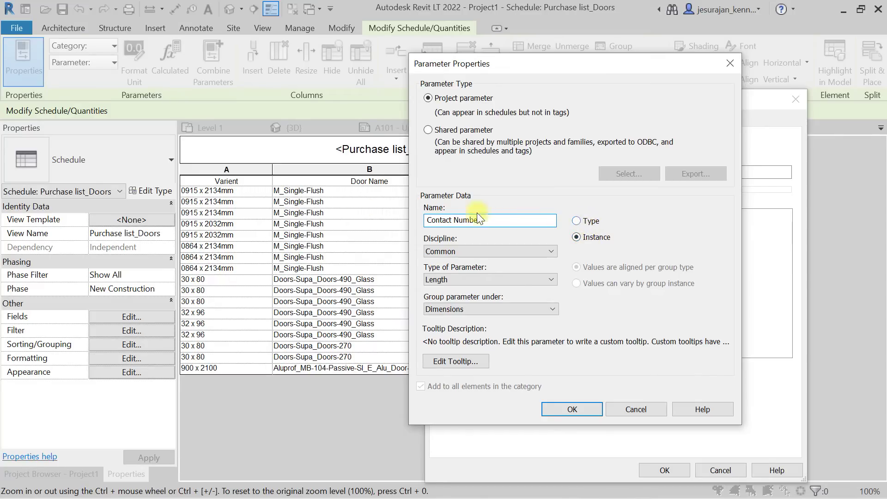
Make Contact Number a Common Type parameter of Text type grouped under Identity Data.
{"action": "left_click", "coordinate": [591, 219]}
{"action": "left_click", "coordinate": [550, 248]}
{"action": "left_click", "coordinate": [531, 261]}
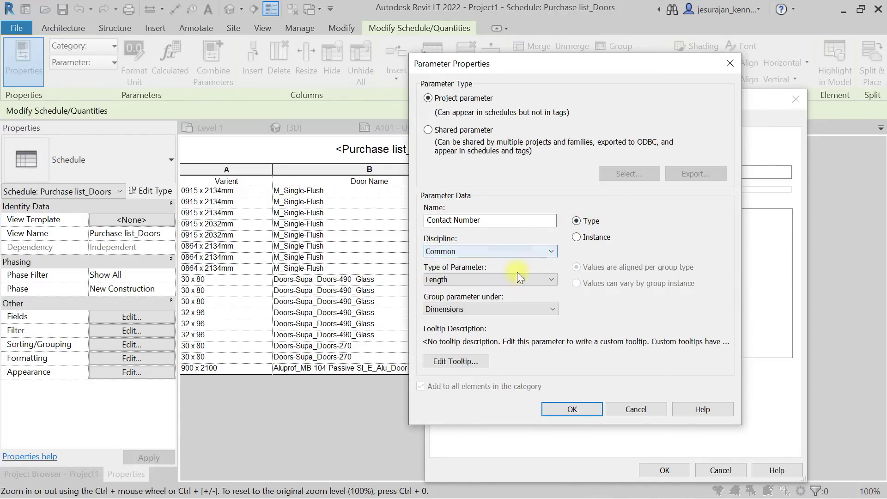
{"action": "left_click", "coordinate": [513, 277]}
{"action": "left_click", "coordinate": [489, 290]}
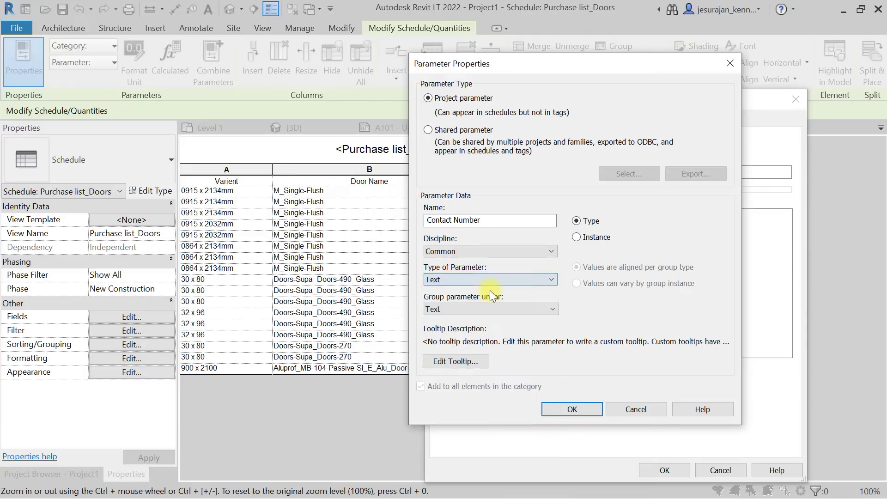
{"action": "left_click", "coordinate": [488, 306]}
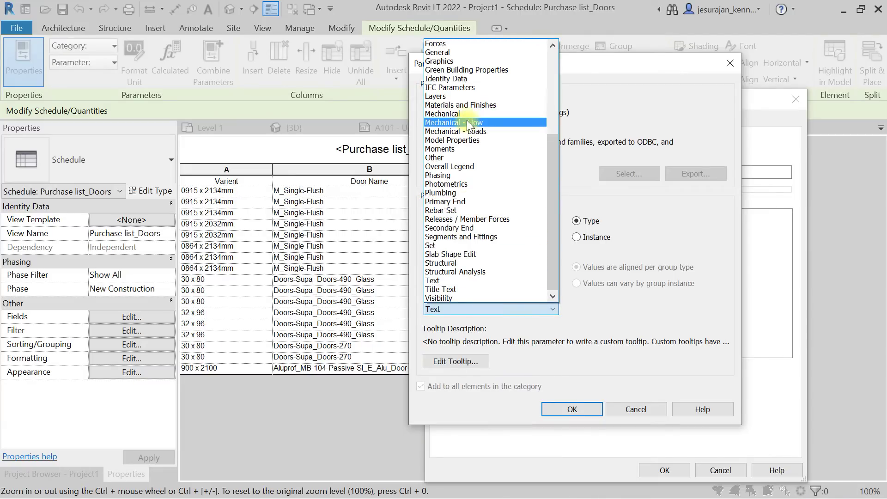
{"action": "left_click", "coordinate": [458, 78]}
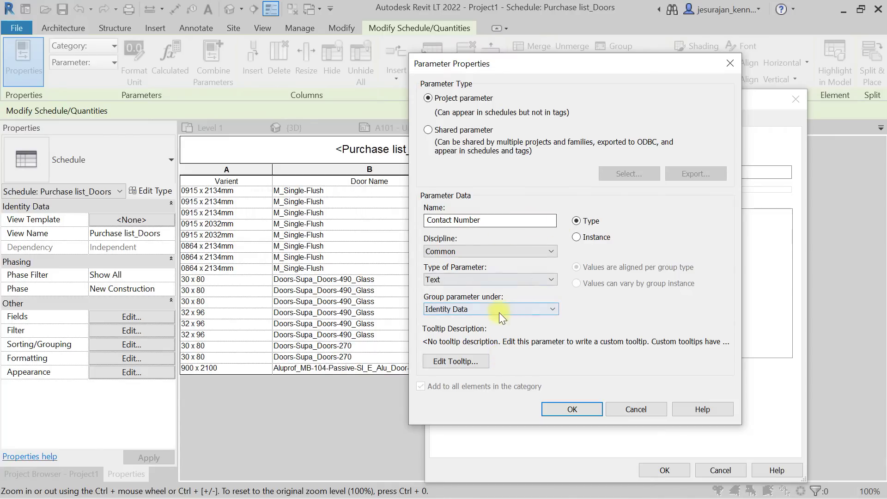
{"action": "left_click", "coordinate": [470, 362]}
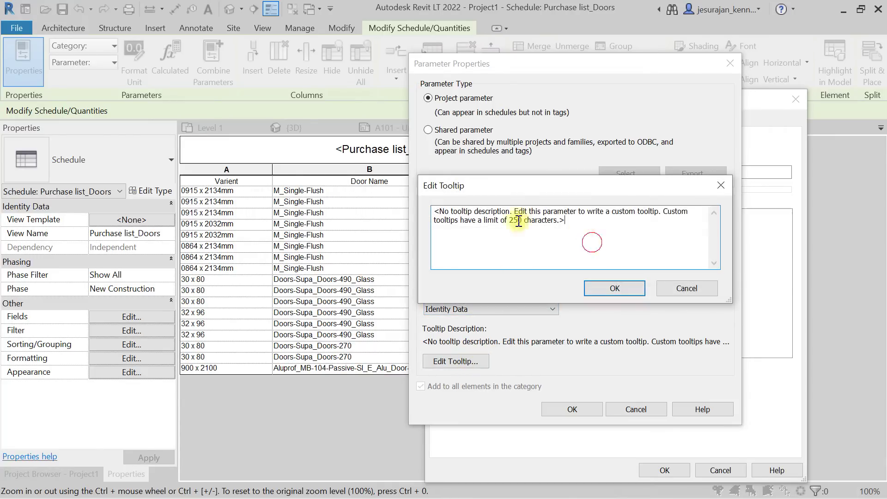
Give Contact Number the tooltip 'Contact number of dealer' and add it as the schedule's fifth column.
{"action": "left_click_drag", "start_coordinate": [591, 245], "coordinate": [399, 208]}
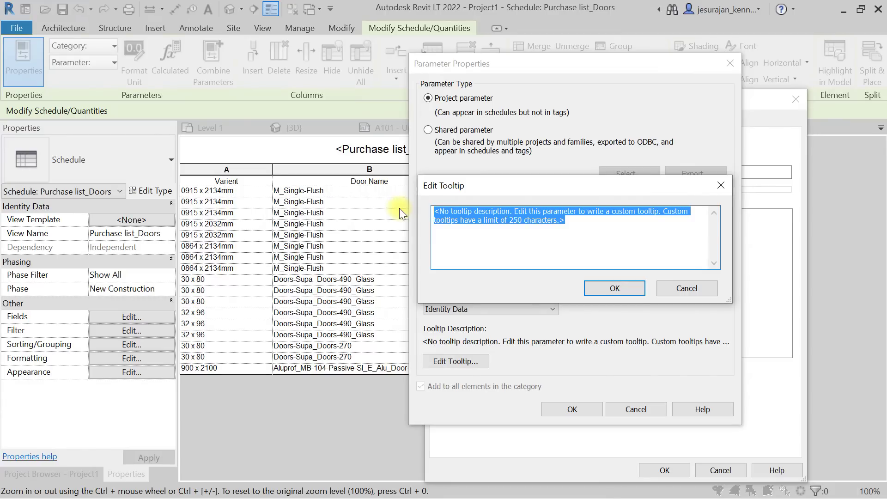
{"action": "type", "text": "Contact "}
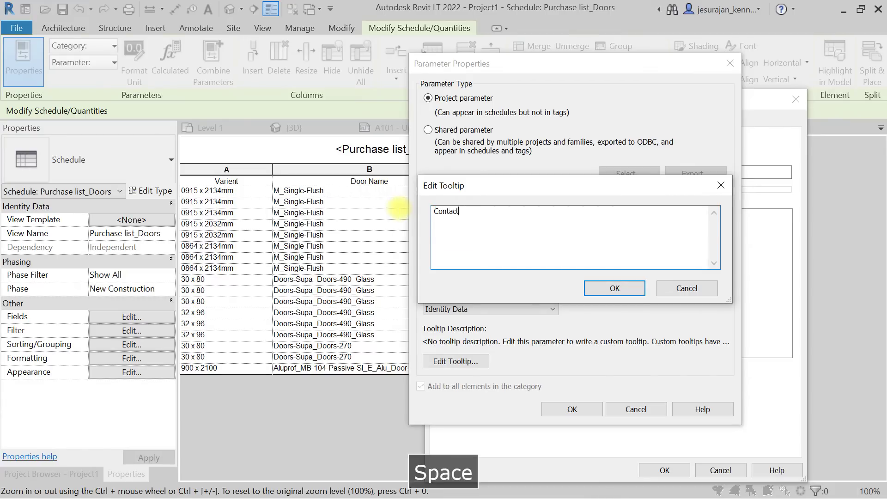
{"action": "type", "text": "nu"}
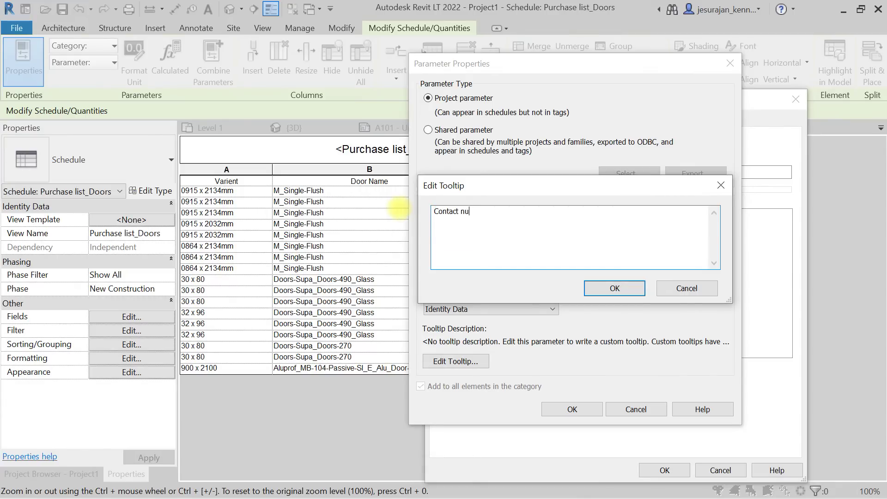
{"action": "type", "text": "mber of "}
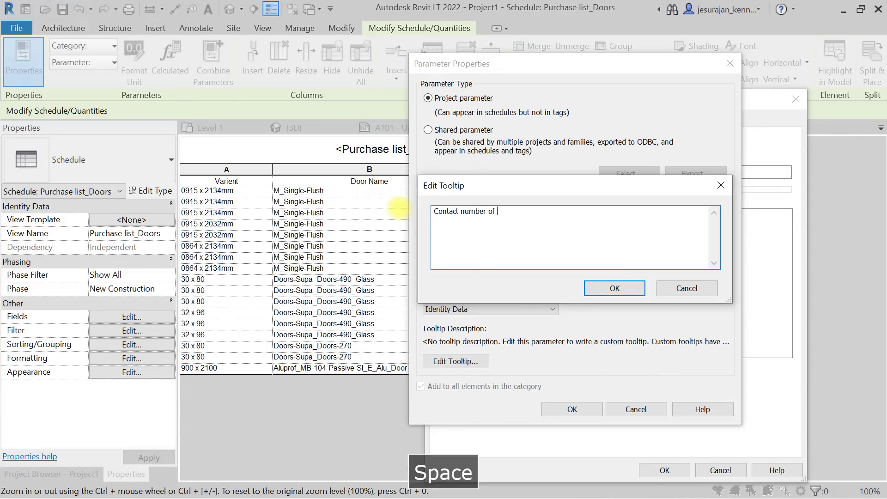
{"action": "type", "text": "man"}
{"action": "key", "text": "BackSpace"}
{"action": "key", "text": "BackSpace"}
{"action": "key", "text": "BackSpace"}
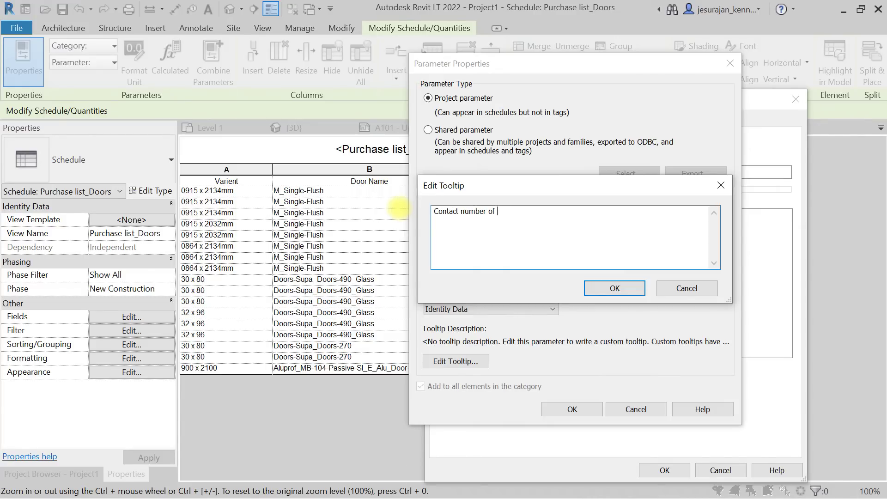
{"action": "type", "text": "dealer"}
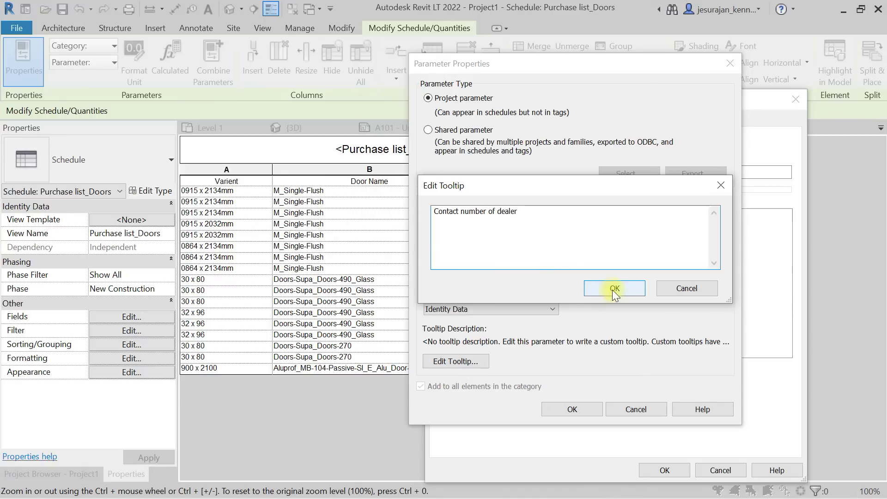
{"action": "left_click", "coordinate": [613, 288]}
{"action": "left_click", "coordinate": [587, 409]}
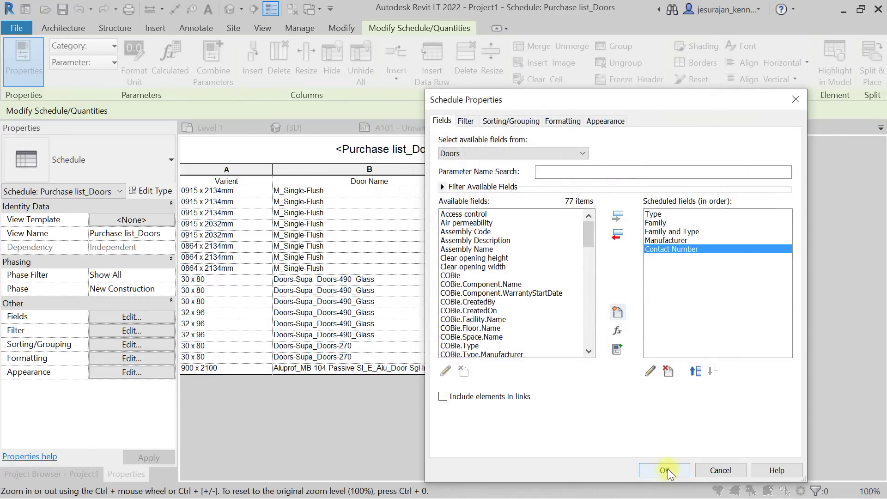
{"action": "left_click", "coordinate": [665, 470]}
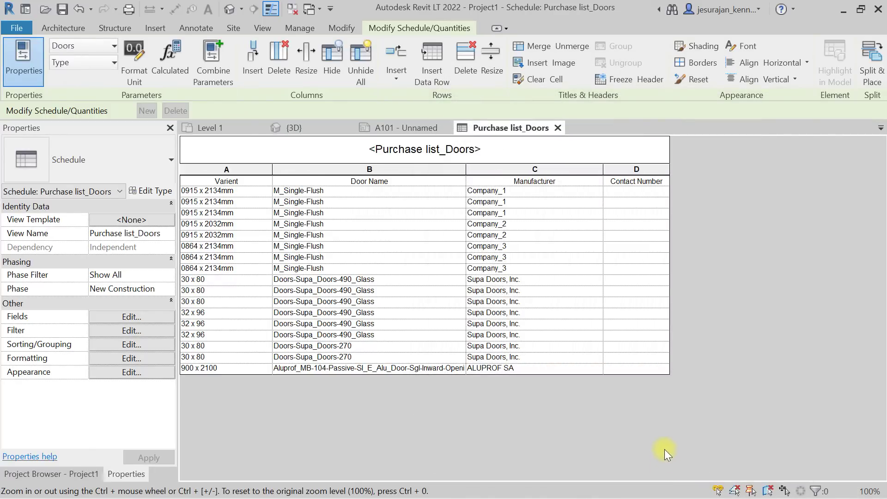
Enter dealer contact numbers for the first row, the 0915 x 2032mm doors, and 21 for 0864 x 2134mm doors.
{"action": "left_click", "coordinate": [645, 191]}
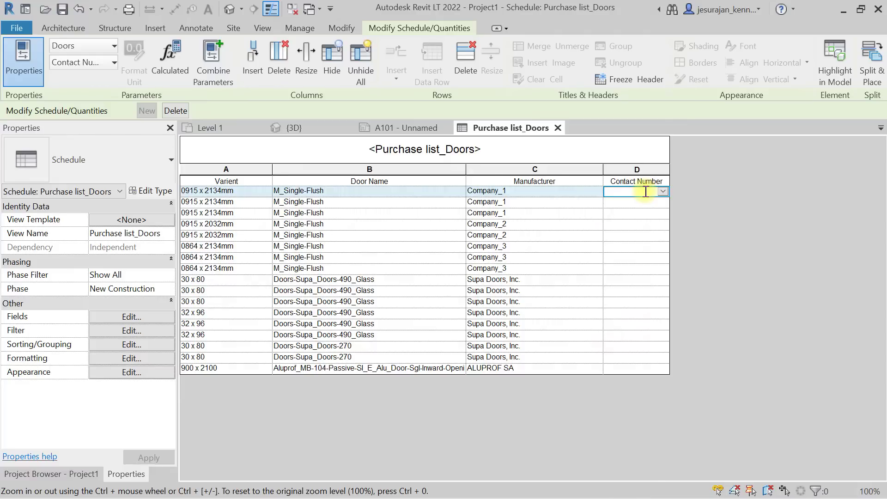
{"action": "type", "text": "1234567890"}
{"action": "key", "text": "Return"}
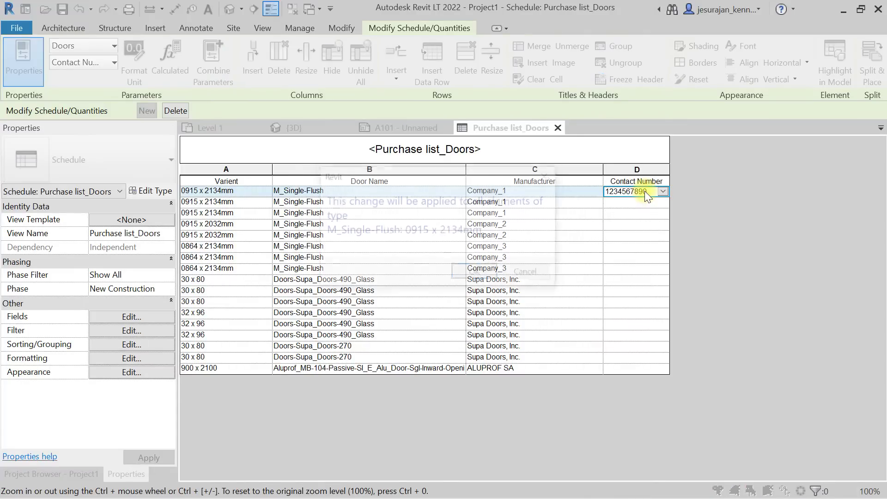
{"action": "left_click", "coordinate": [476, 273]}
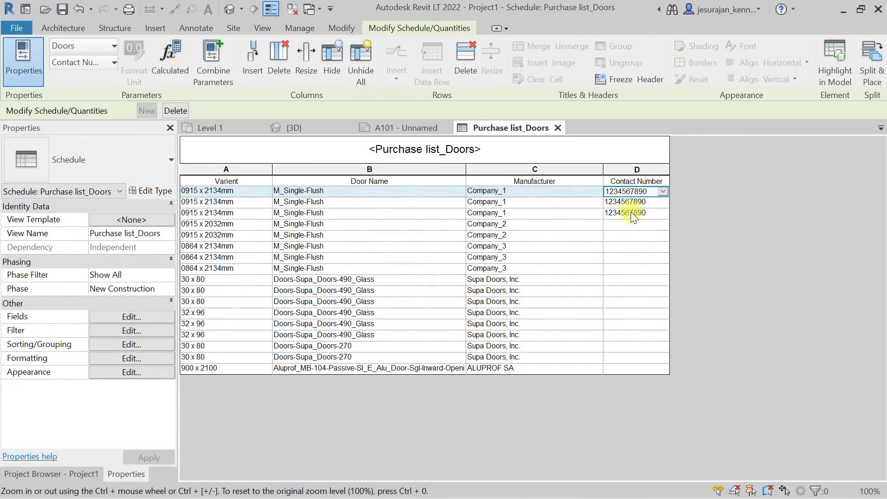
{"action": "left_click", "coordinate": [627, 224]}
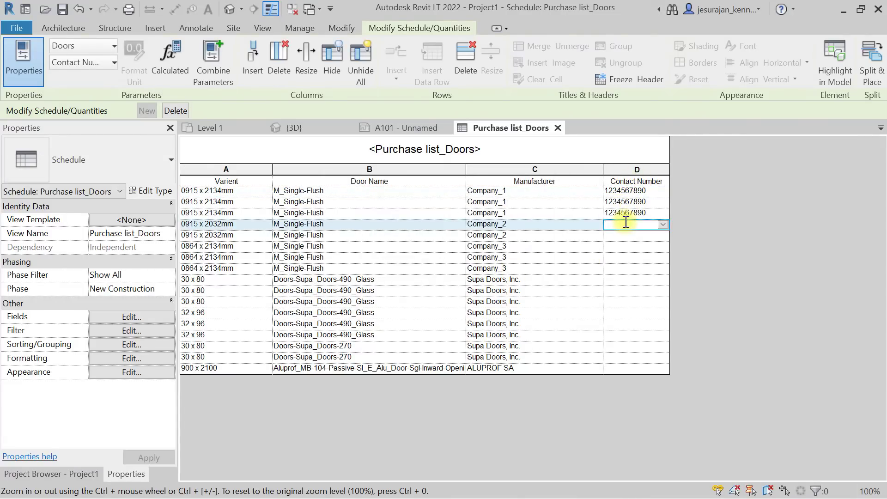
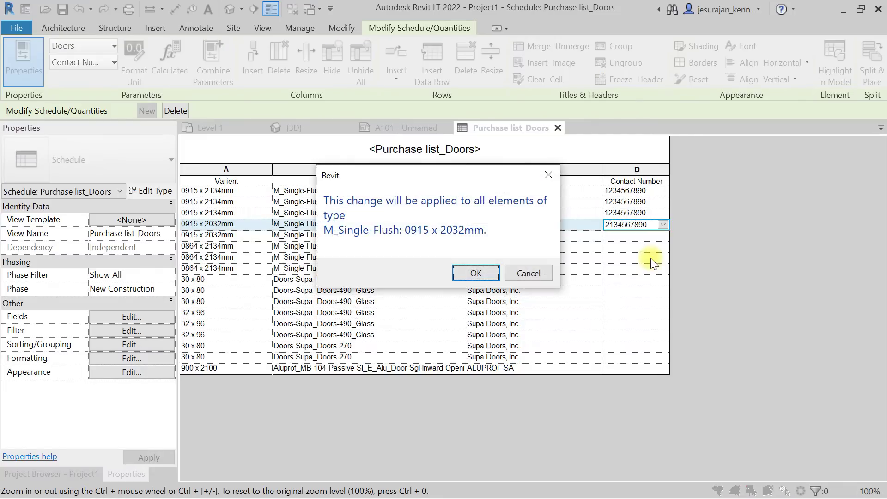
{"action": "left_click", "coordinate": [482, 269]}
{"action": "left_click", "coordinate": [618, 247]}
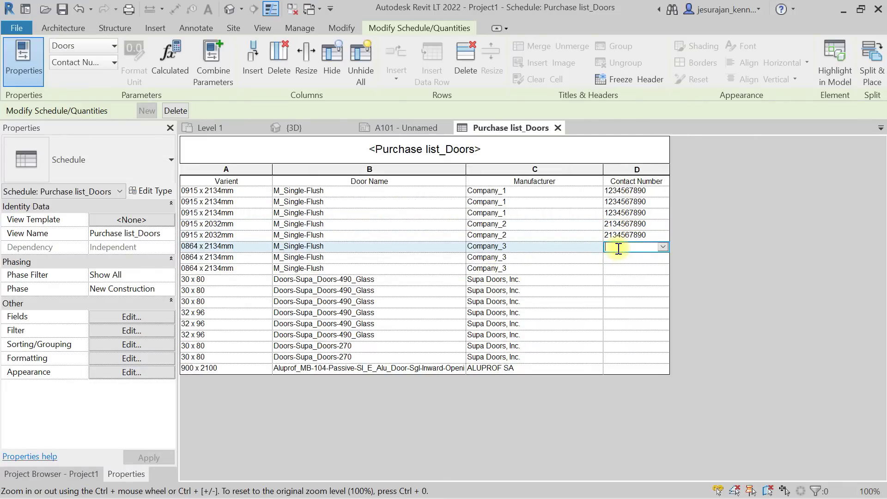
{"action": "type", "text": "21"}
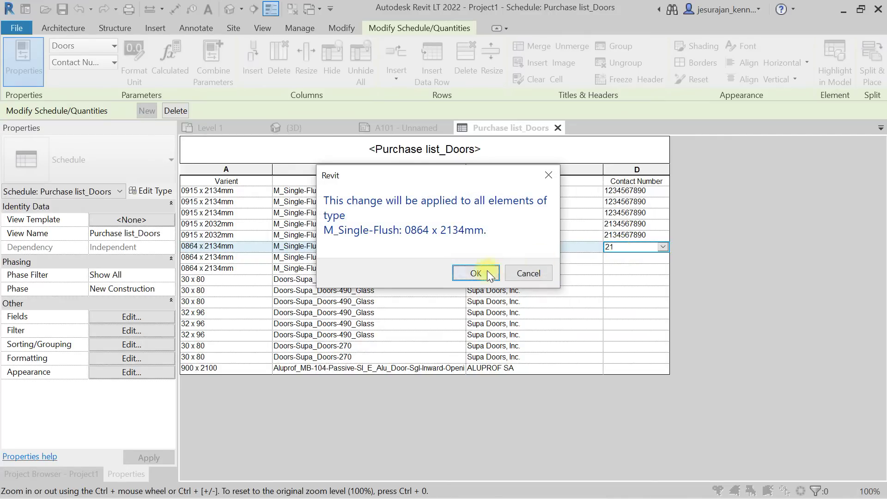
{"action": "left_click", "coordinate": [481, 272]}
Enter dealer contact numbers for the glass door, 32 x 96 and Doors-270 types.
{"action": "type", "text": "12354687"}
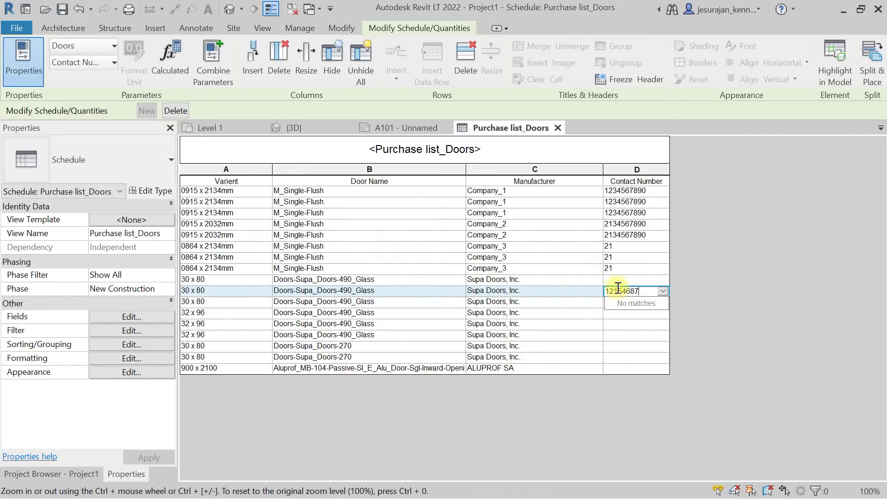
{"action": "key", "text": "Return"}
{"action": "left_click", "coordinate": [460, 273]}
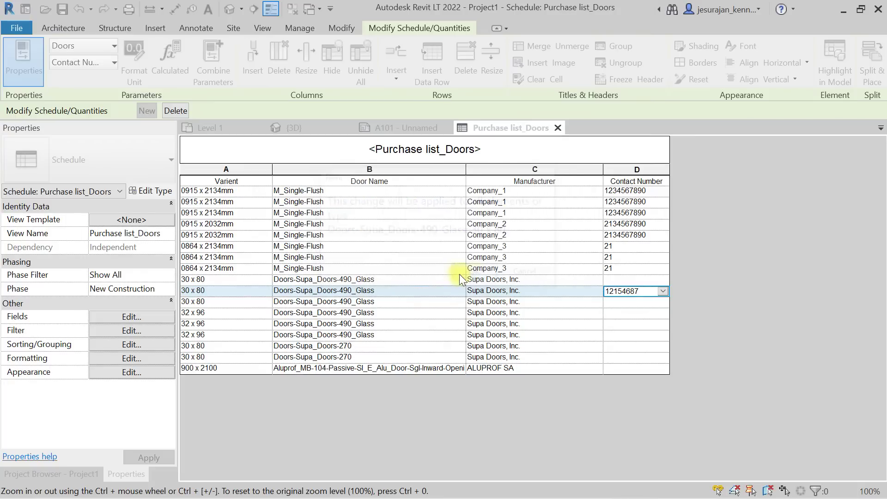
{"action": "left_click", "coordinate": [640, 314]}
{"action": "type", "text": "415645121"}
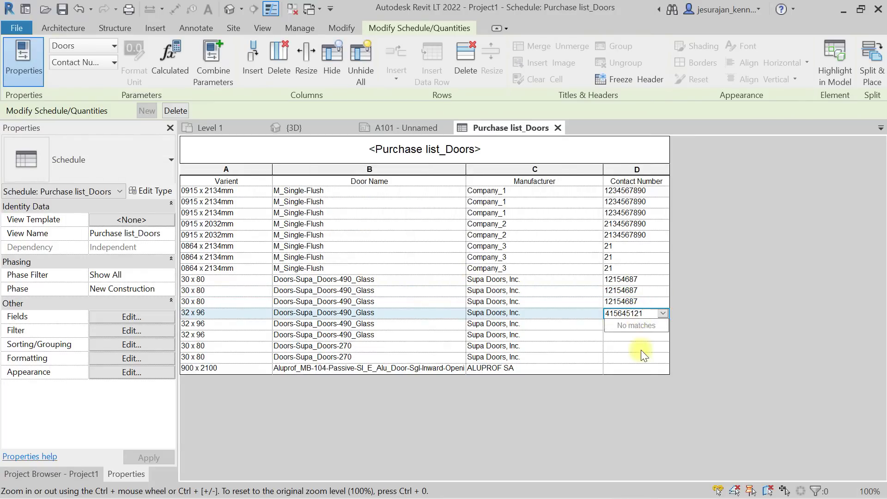
{"action": "key", "text": "Return"}
{"action": "left_click", "coordinate": [476, 273]}
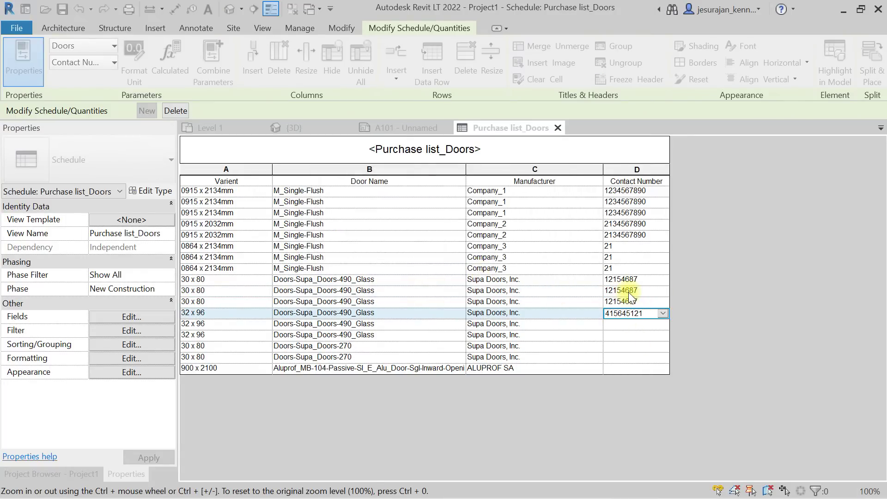
{"action": "left_click", "coordinate": [629, 346]}
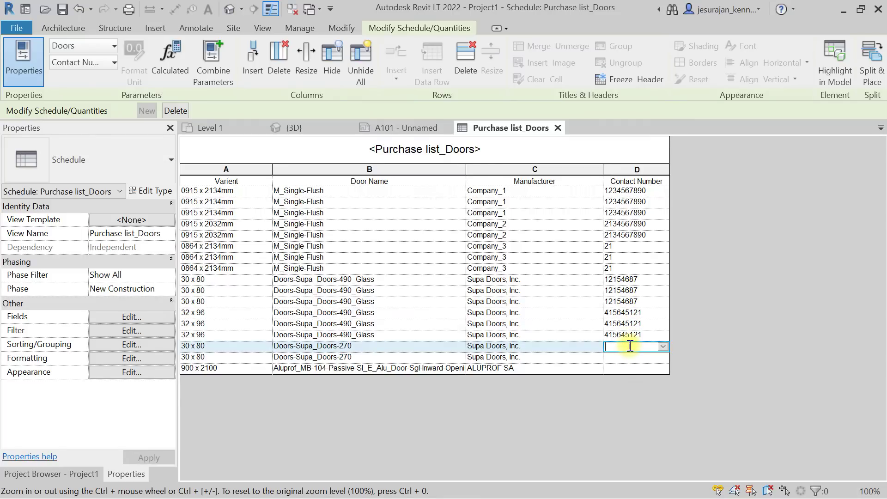
{"action": "key", "text": "Return"}
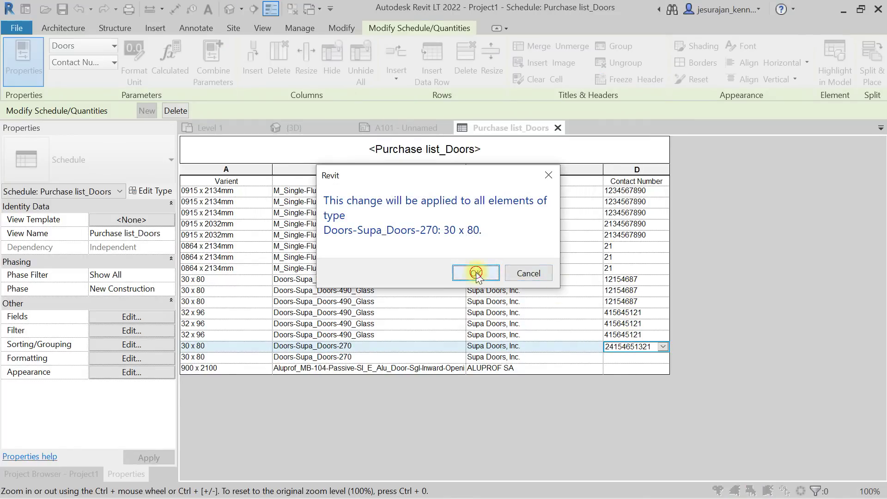
{"action": "left_click", "coordinate": [476, 272]}
Replace the 0864 x 2134mm value 21 with a proper contact number and fill in the Aluprof door's.
{"action": "left_click", "coordinate": [628, 248]}
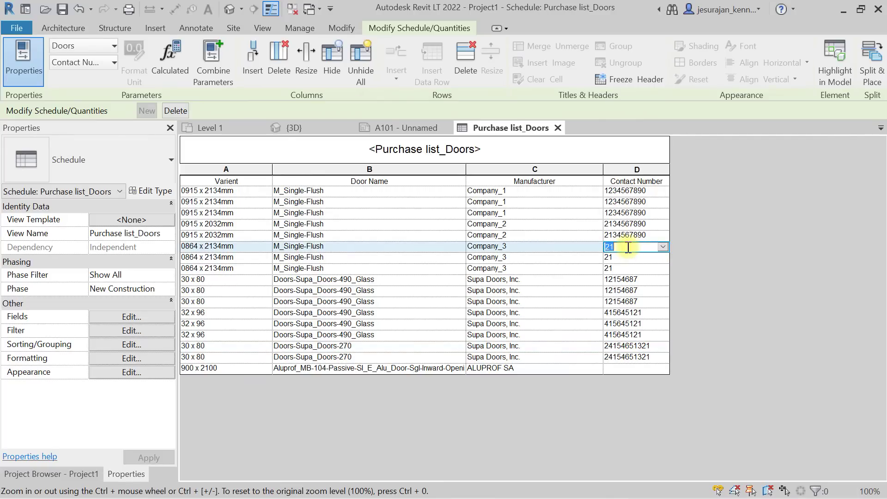
{"action": "type", "text": "64313164"}
{"action": "key", "text": "Return"}
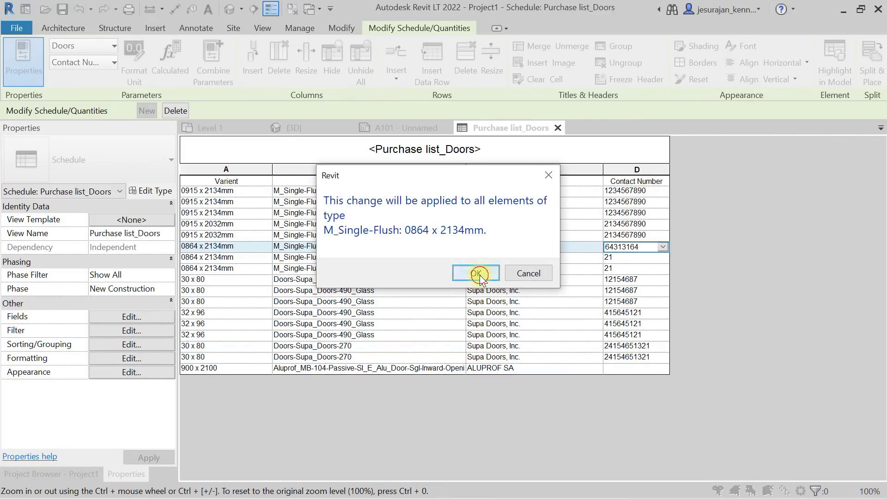
{"action": "left_click", "coordinate": [477, 272]}
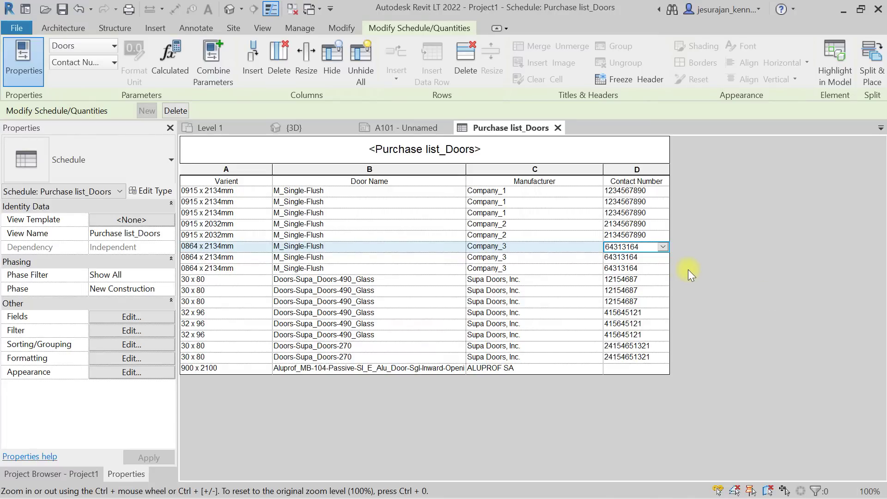
{"action": "left_click", "coordinate": [627, 369]}
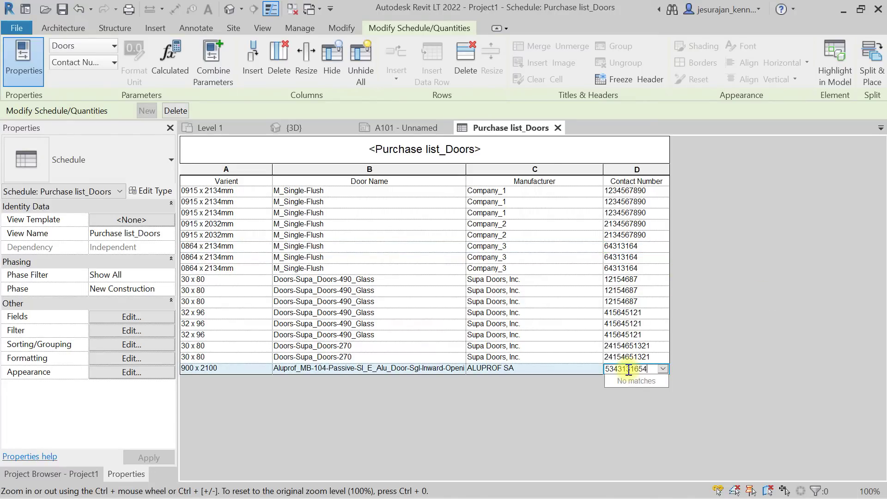
{"action": "key", "text": "Return"}
{"action": "left_click", "coordinate": [476, 281]}
{"action": "left_click", "coordinate": [467, 279]}
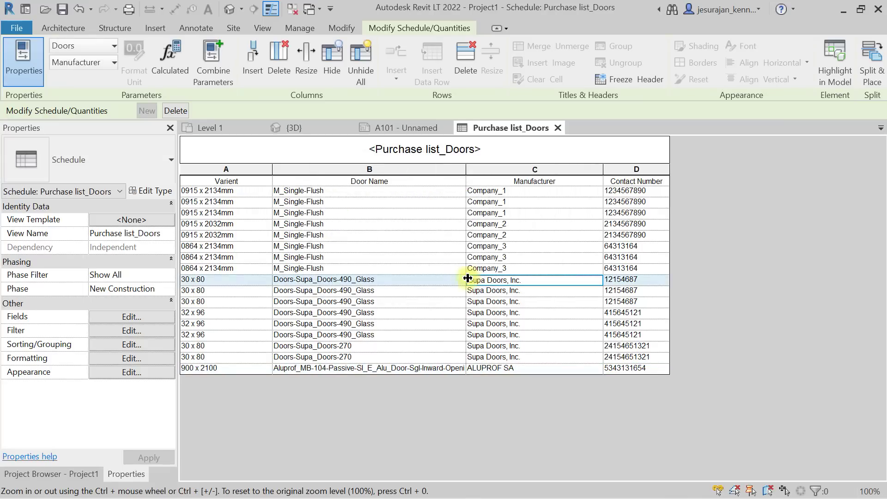
{"action": "left_click", "coordinate": [148, 320]}
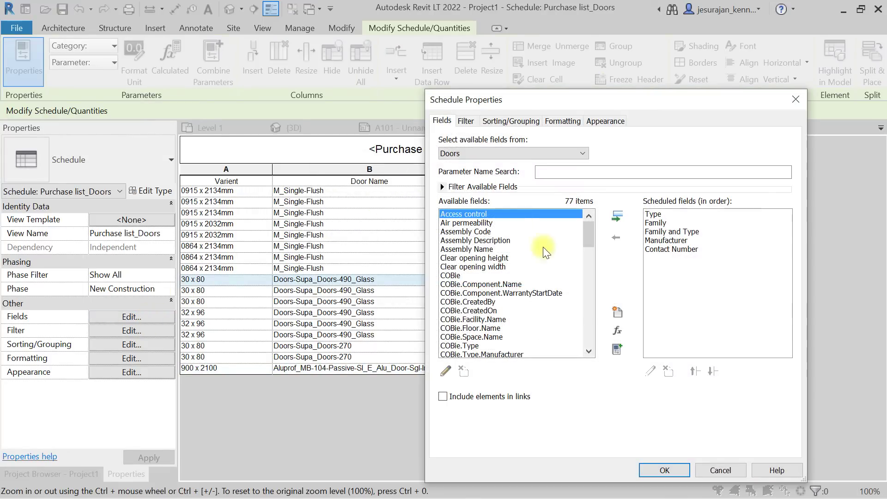
Add an Order Date field with default settings and review its parameter properties without changes.
{"action": "left_click", "coordinate": [617, 311]}
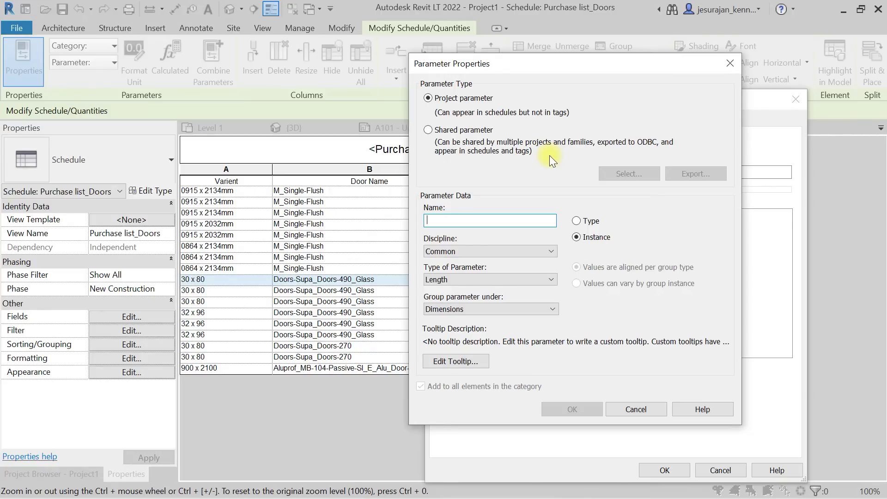
{"action": "type", "text": "Orde"}
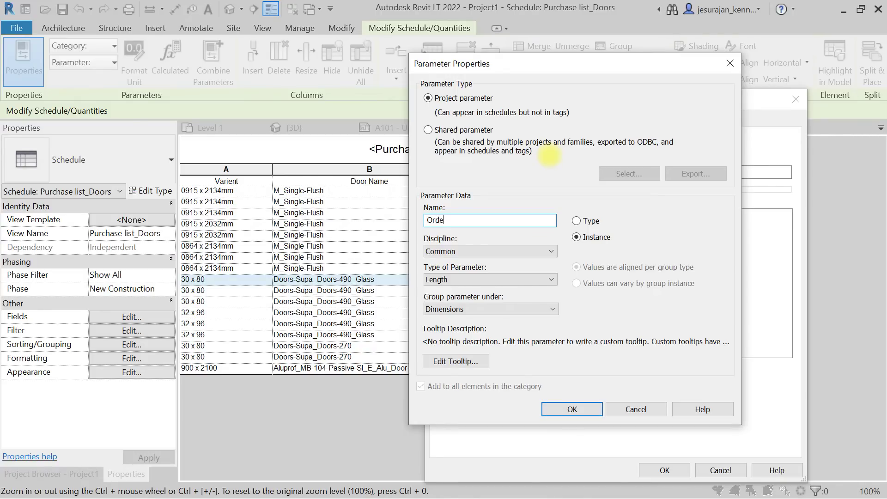
{"action": "type", "text": "r Date"}
{"action": "key", "text": "Return"}
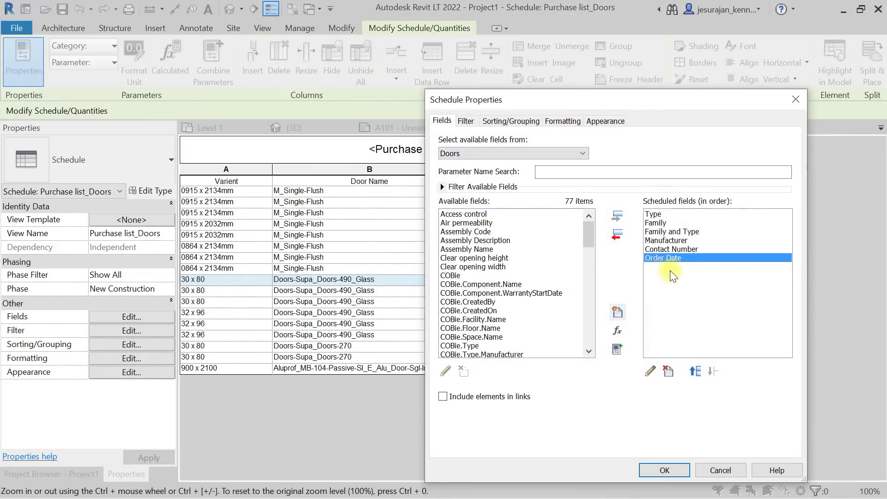
{"action": "left_click", "coordinate": [672, 249]}
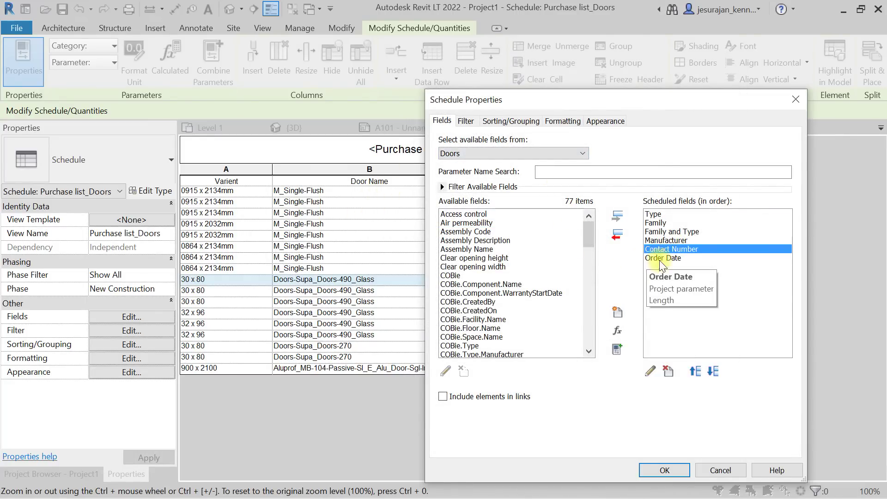
{"action": "left_click", "coordinate": [692, 258]}
{"action": "left_click", "coordinate": [649, 372]}
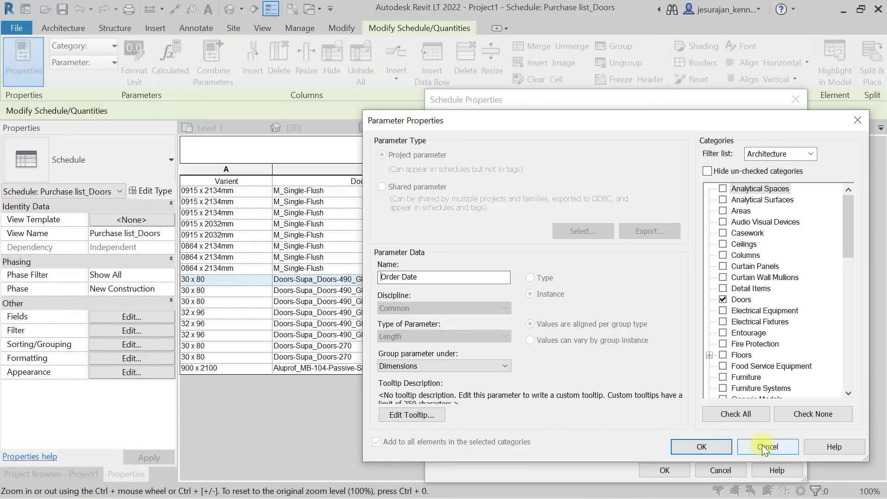
{"action": "left_click", "coordinate": [729, 446]}
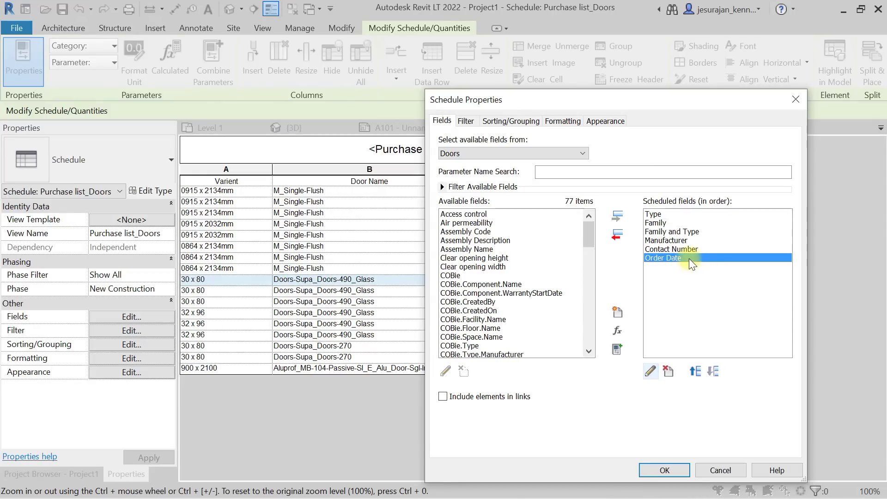
Delete the default Order Date field and recreate Order Date after Contact Number.
{"action": "left_click", "coordinate": [668, 371]}
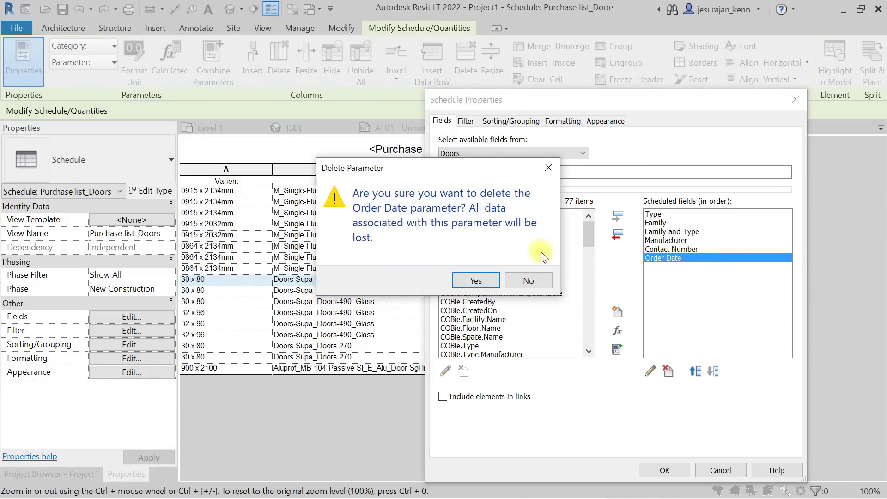
{"action": "left_click", "coordinate": [483, 276]}
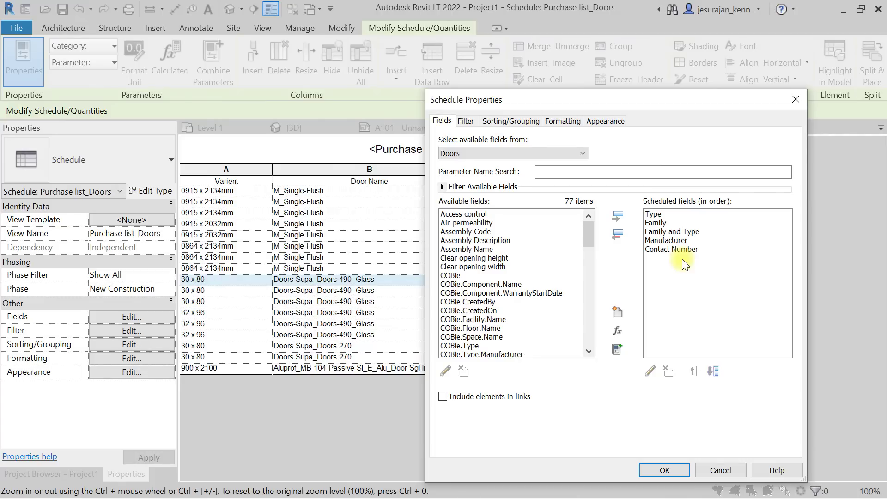
{"action": "left_click", "coordinate": [655, 214]}
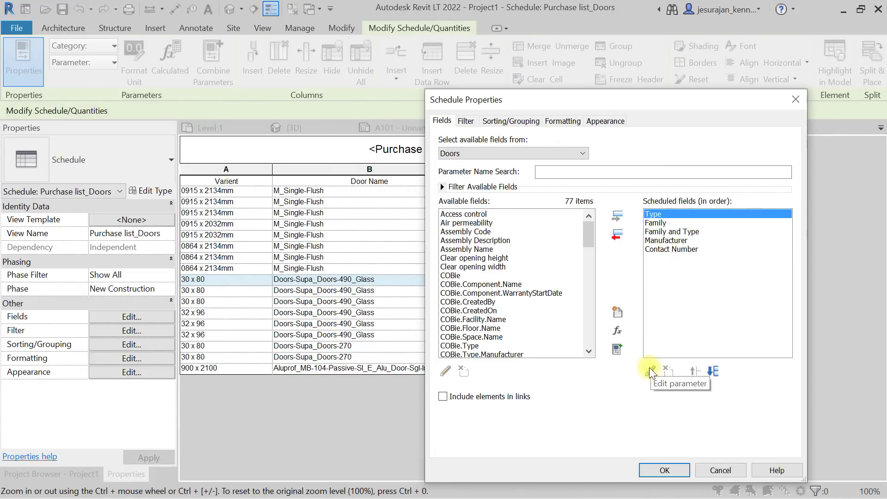
{"action": "left_click", "coordinate": [666, 248]}
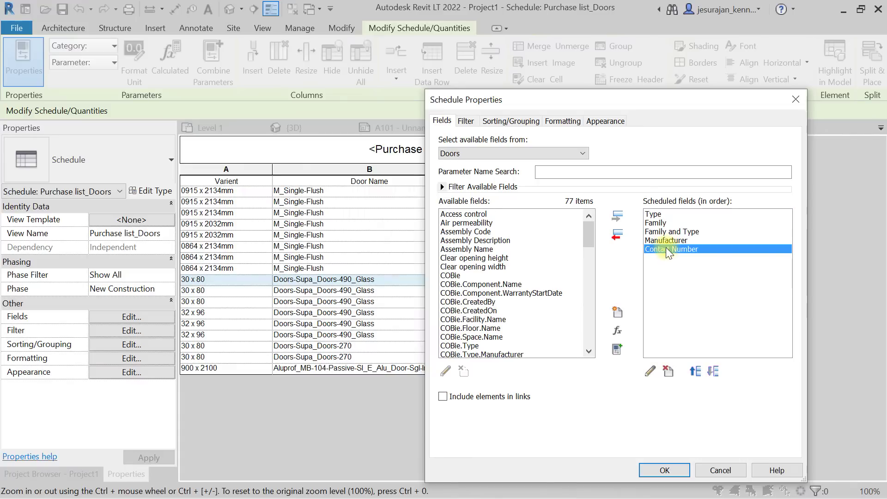
{"action": "left_click", "coordinate": [619, 312]}
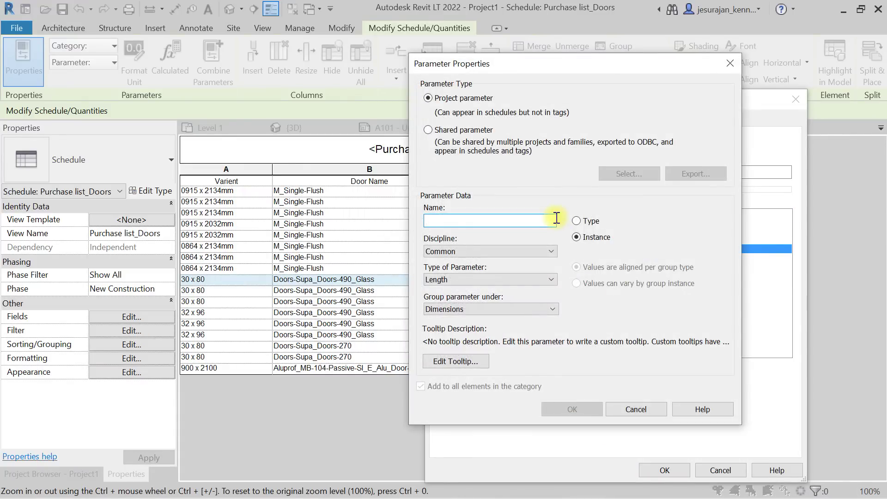
{"action": "type", "text": "Order Date"}
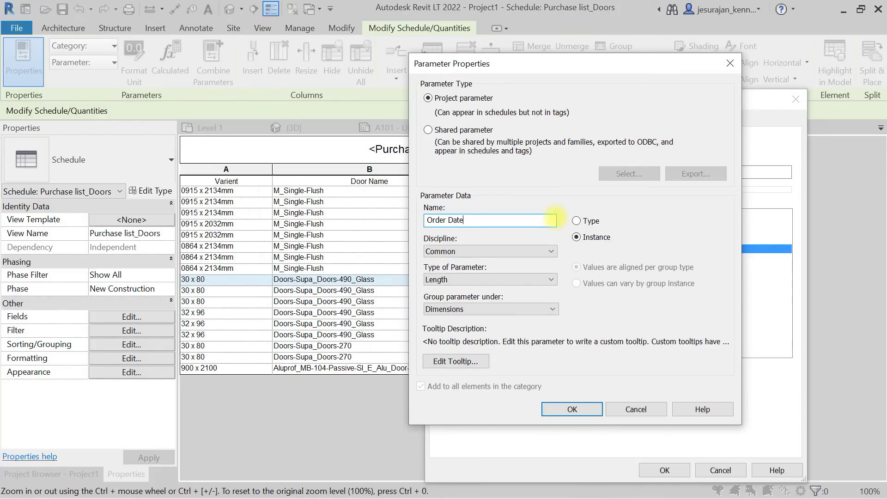
Make Order Date an instance Text parameter under Identity Data whose values vary by group instance.
{"action": "left_click", "coordinate": [503, 278]}
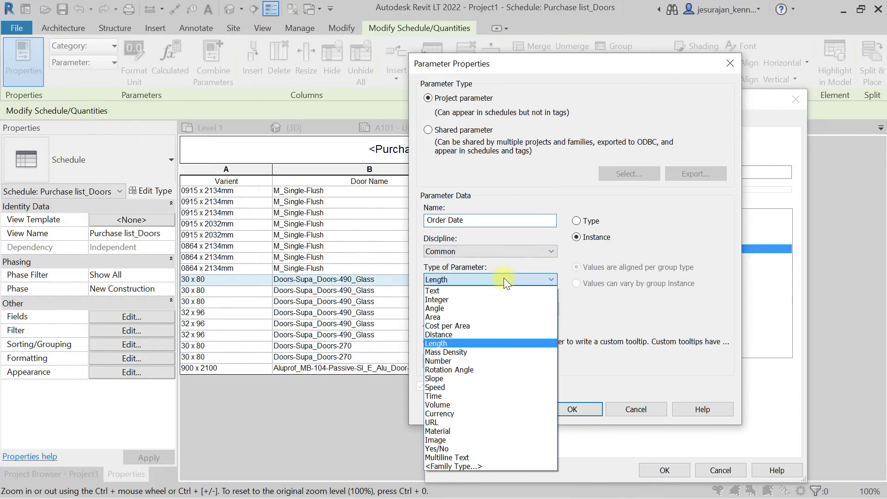
{"action": "left_click", "coordinate": [486, 290]}
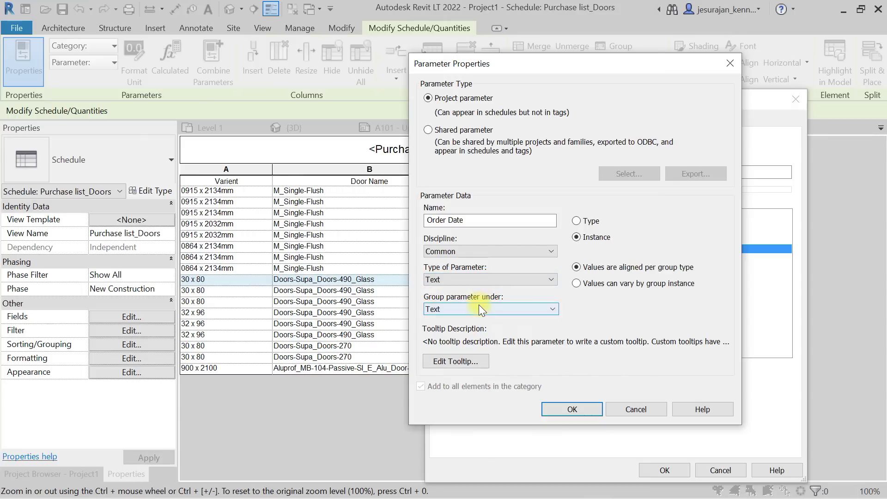
{"action": "left_click", "coordinate": [479, 307]}
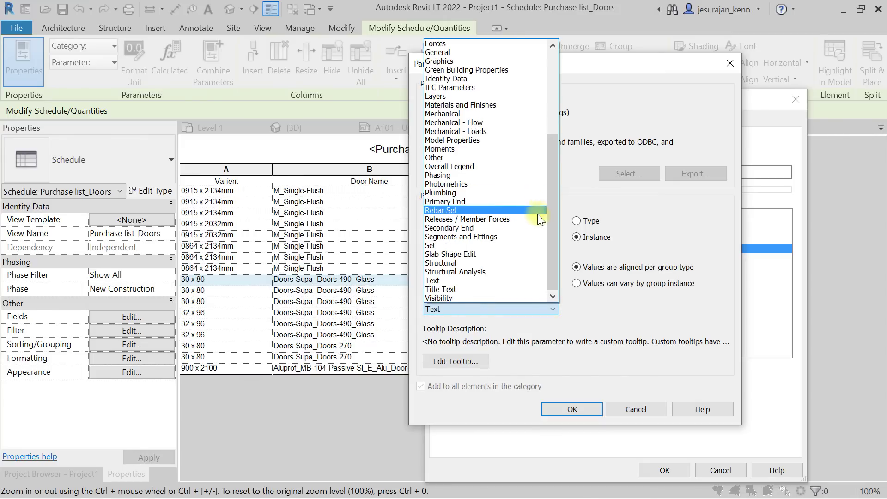
{"action": "left_click_drag", "start_coordinate": [547, 228], "coordinate": [547, 197]}
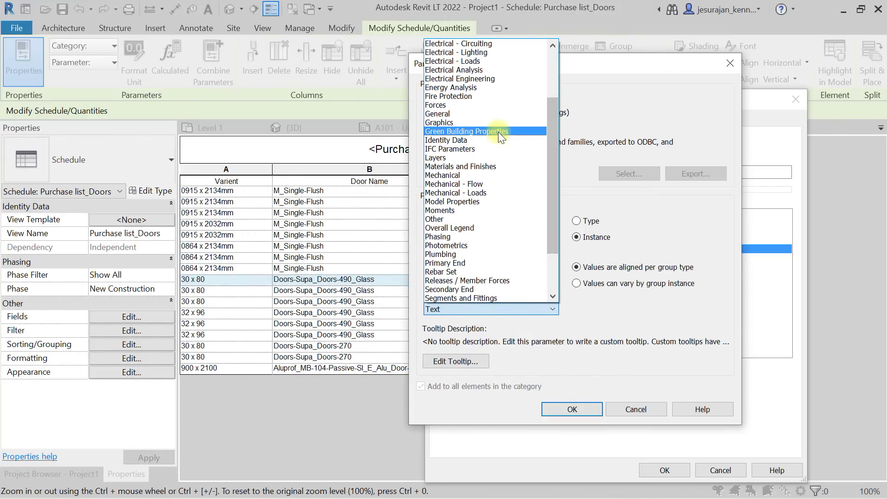
{"action": "key", "text": "Down"}
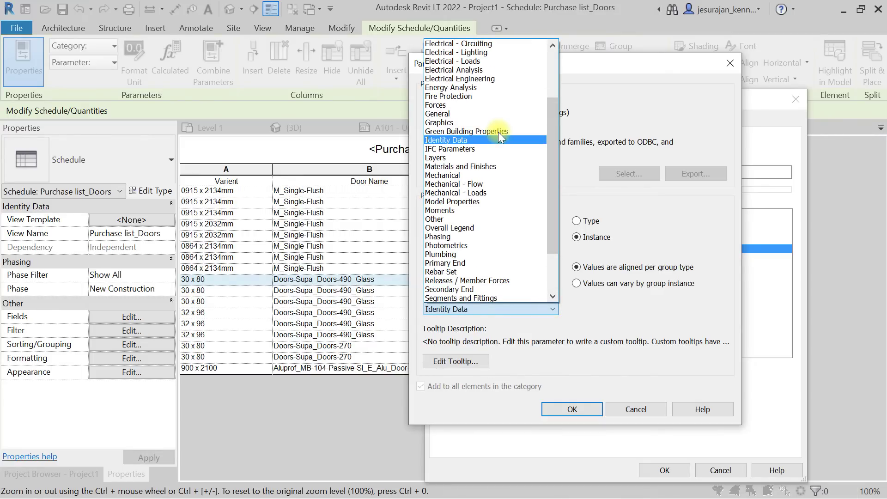
{"action": "left_click", "coordinate": [474, 307]}
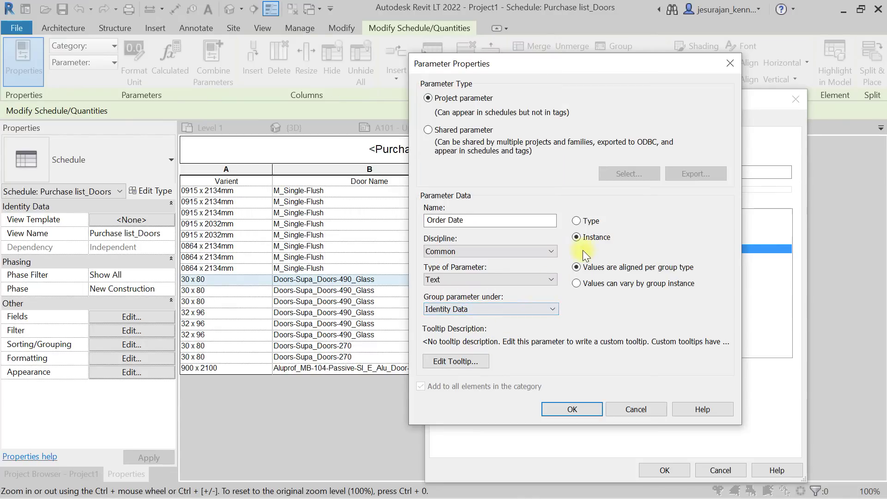
{"action": "left_click", "coordinate": [588, 223]}
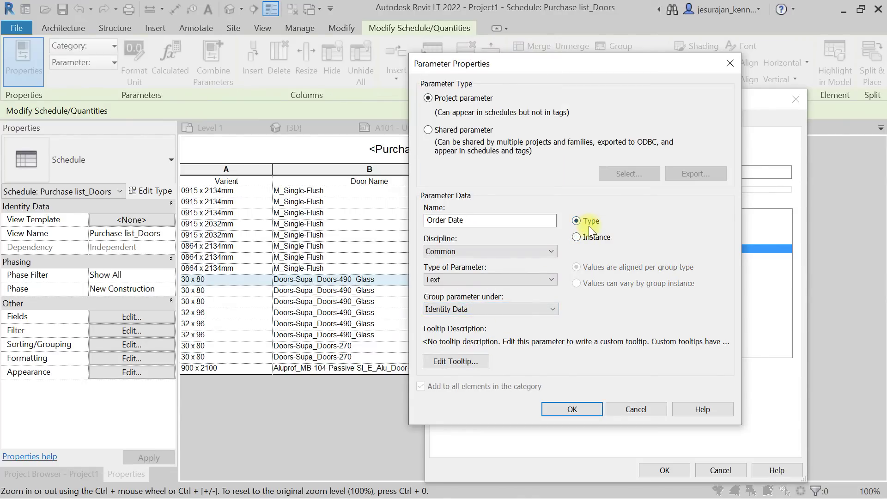
{"action": "left_click", "coordinate": [595, 236]}
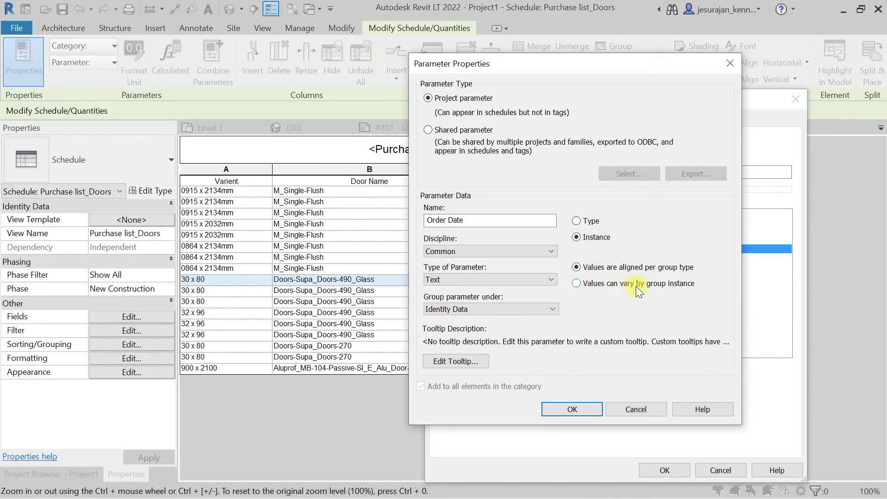
{"action": "left_click", "coordinate": [670, 284]}
{"action": "left_click", "coordinate": [590, 408]}
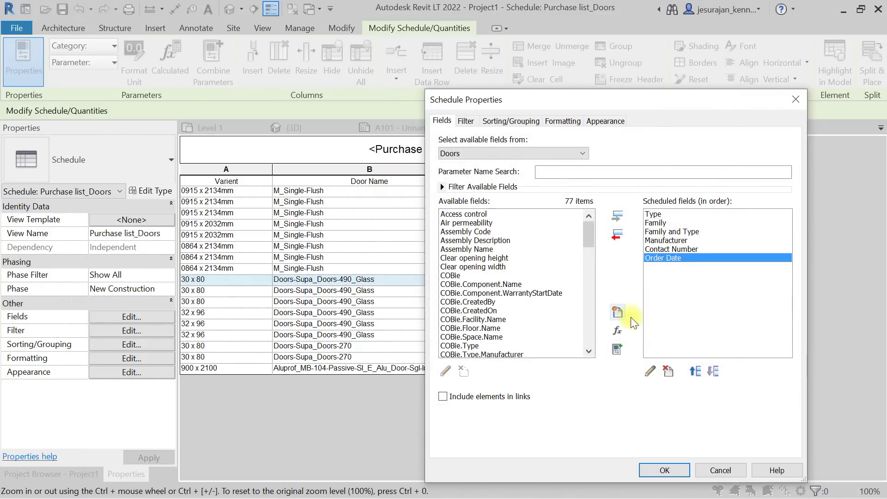
Add a Delivery Date parameter, Common discipline, grouped under Identity Data, after Order Date.
{"action": "left_click", "coordinate": [617, 309]}
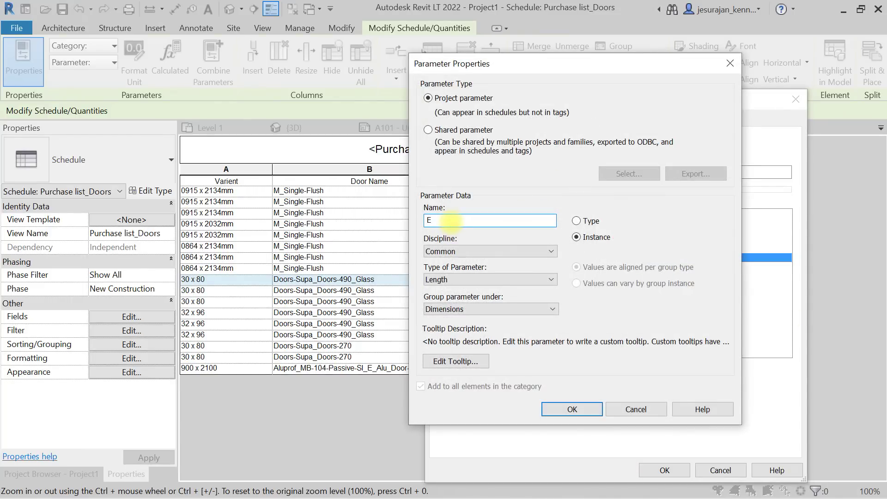
{"action": "type", "text": "Delivery Date"}
{"action": "left_click", "coordinate": [548, 252]}
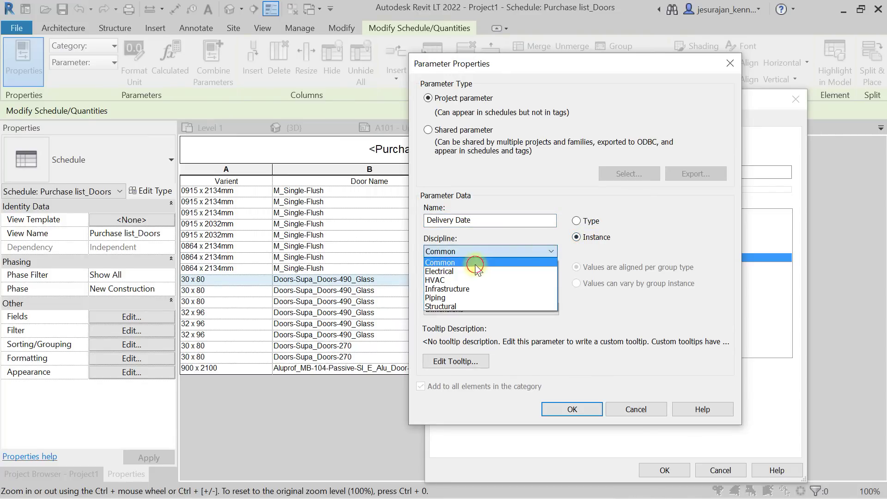
{"action": "left_click", "coordinate": [481, 263]}
{"action": "left_click", "coordinate": [477, 308]}
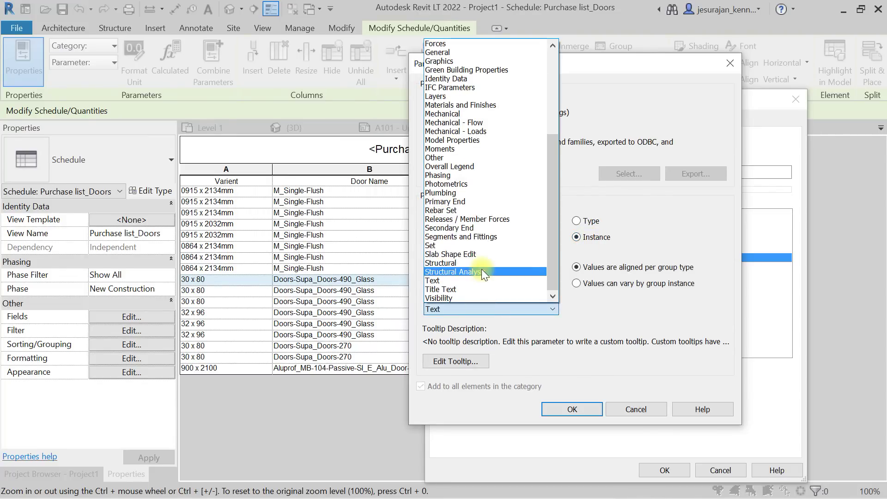
{"action": "key", "text": "i"}
{"action": "left_click", "coordinate": [481, 308]}
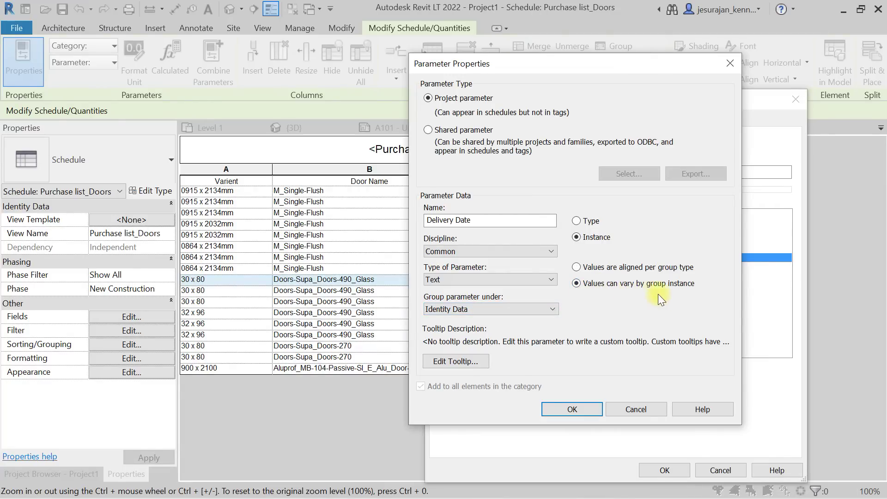
{"action": "left_click", "coordinate": [587, 408]}
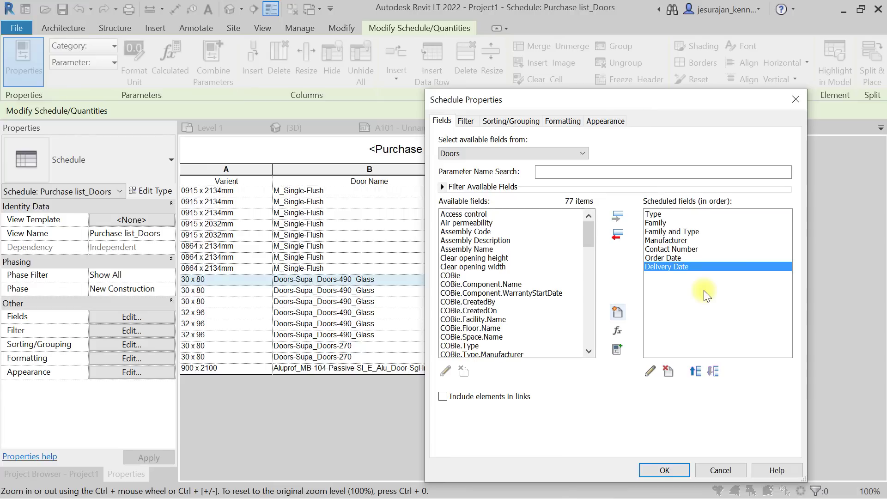
{"action": "left_click", "coordinate": [649, 369]}
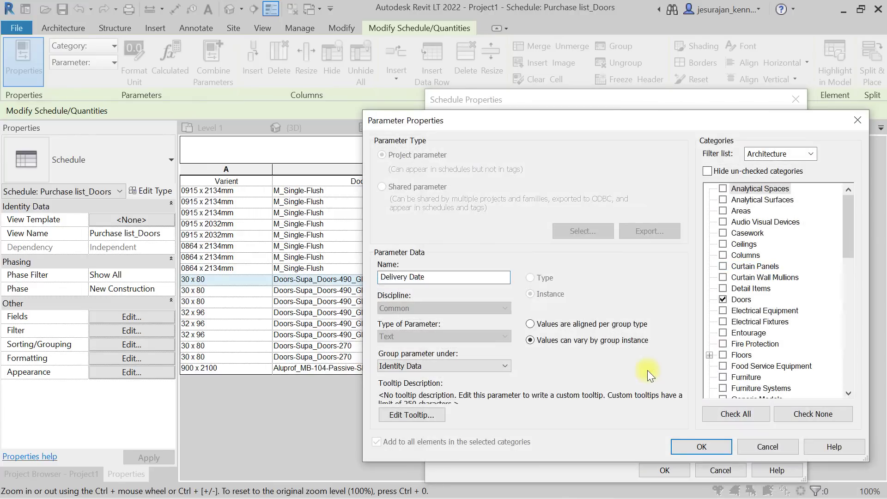
{"action": "left_click", "coordinate": [764, 445]}
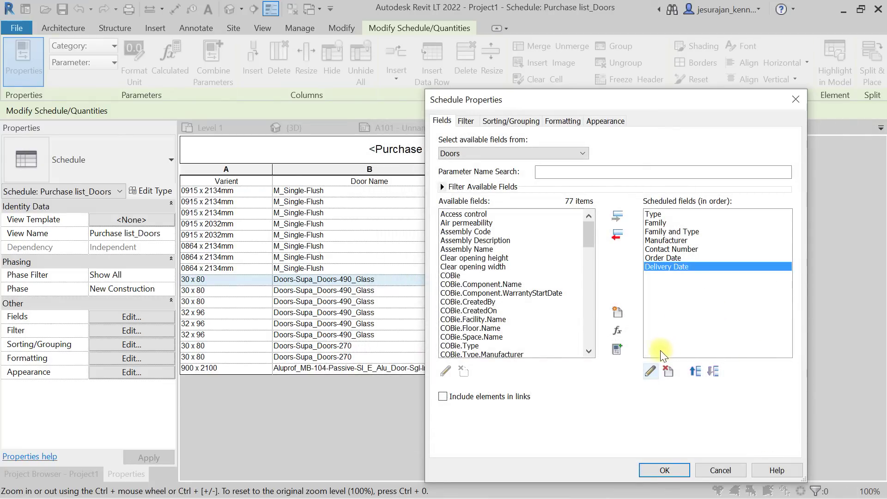
Create an Order Status parameter with default settings.
{"action": "left_click", "coordinate": [617, 312]}
{"action": "type", "text": "Order Status"}
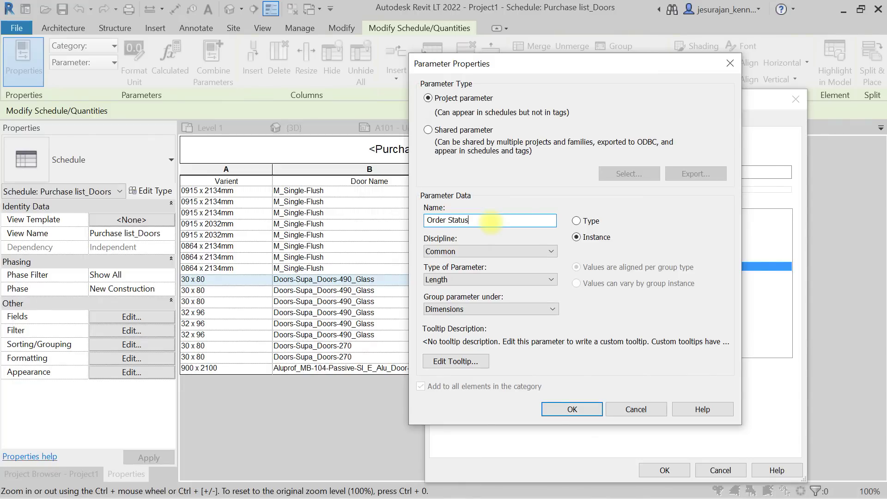
{"action": "key", "text": "Return"}
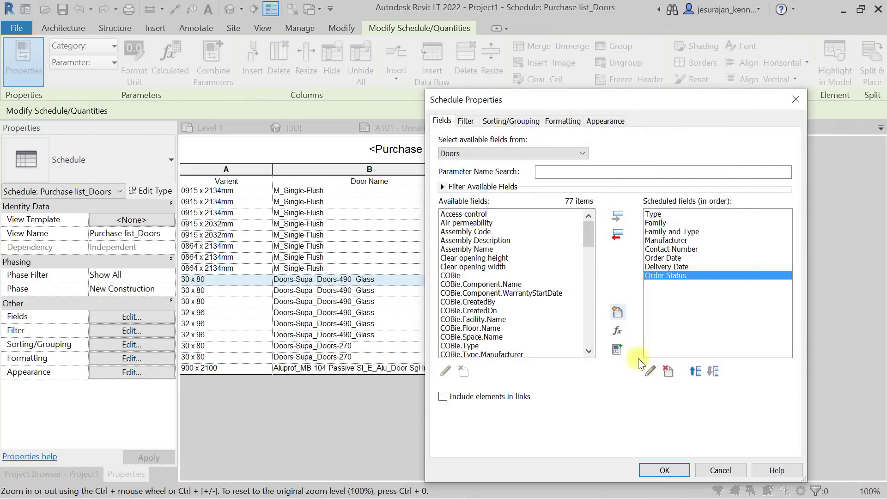
Delete the default Order Status field and start a replacement named Order Status.
{"action": "left_click", "coordinate": [649, 371]}
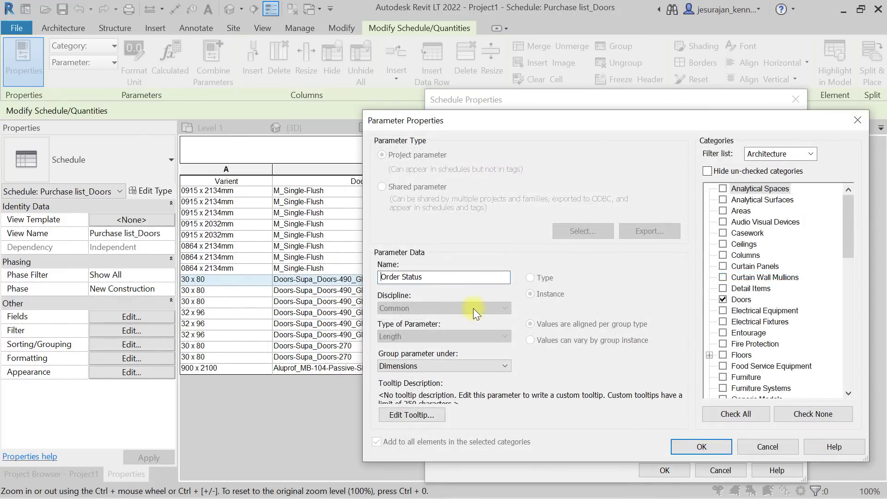
{"action": "left_click", "coordinate": [859, 122]}
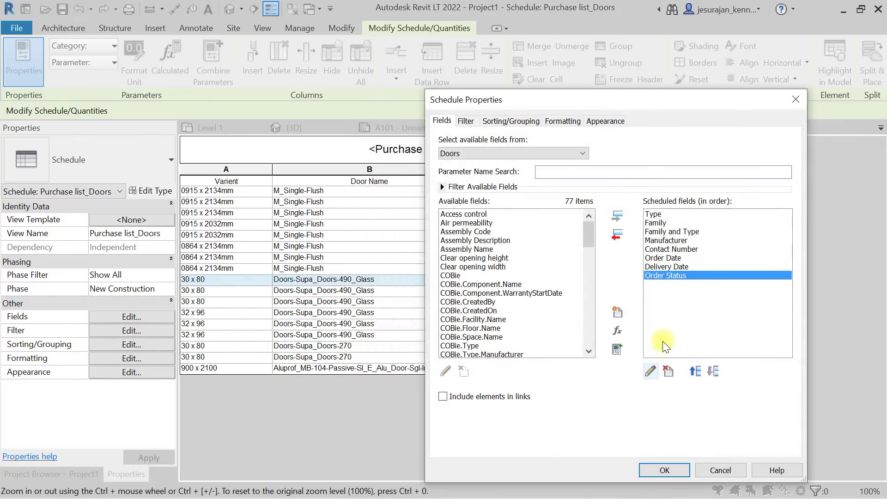
{"action": "left_click", "coordinate": [666, 370]}
{"action": "left_click", "coordinate": [490, 279]}
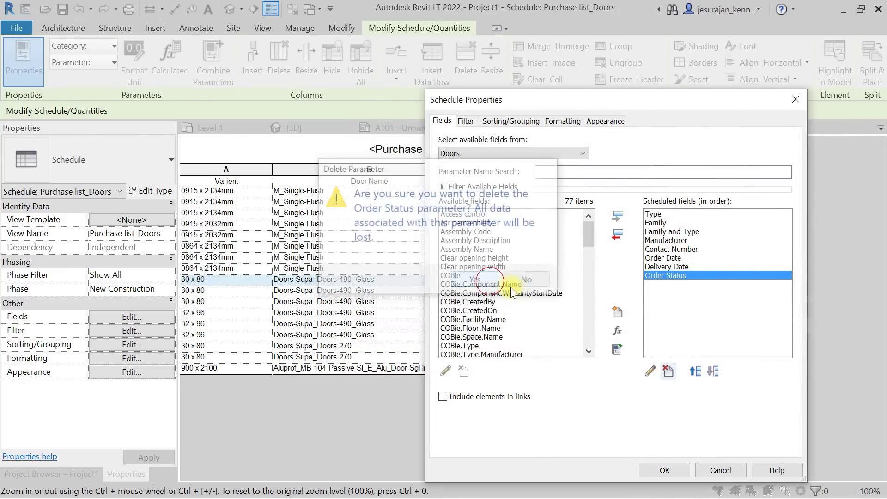
{"action": "left_click", "coordinate": [617, 312]}
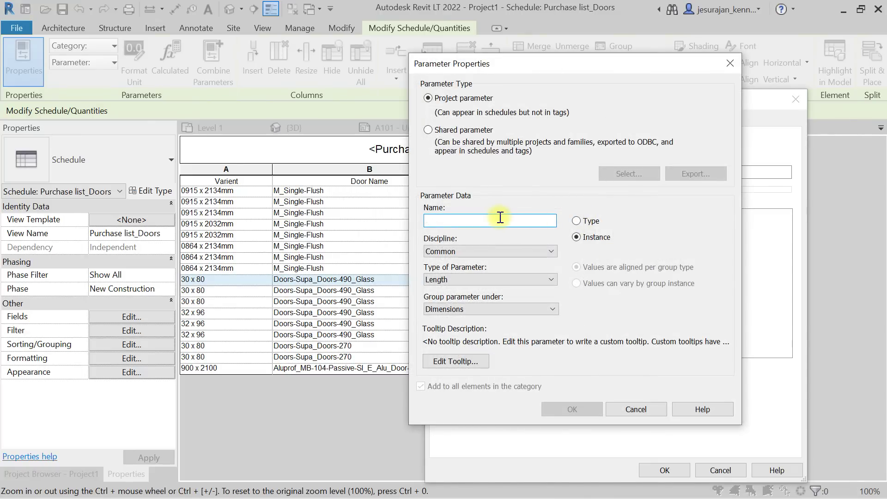
{"action": "type", "text": "Orde"}
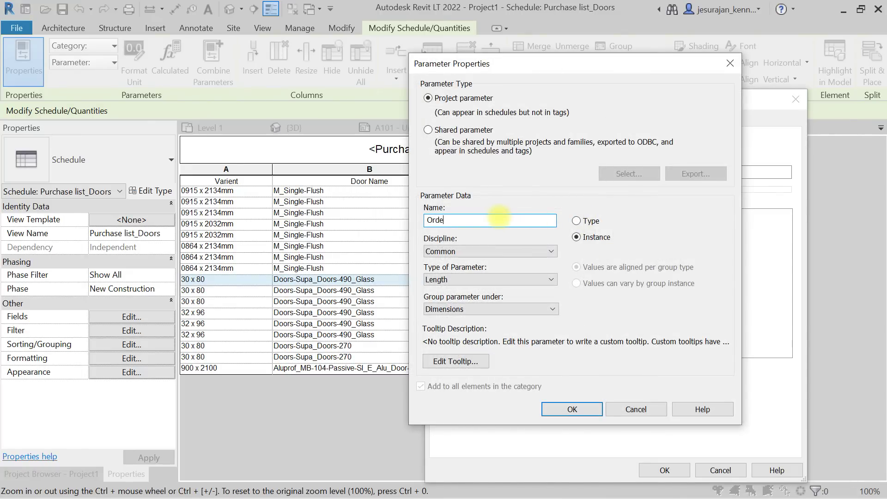
{"action": "type", "text": "r Status"}
Make Order Status an instance Yes/No parameter grouped under Identity Data.
{"action": "left_click", "coordinate": [518, 247]}
{"action": "left_click", "coordinate": [522, 252]}
{"action": "left_click", "coordinate": [500, 279]}
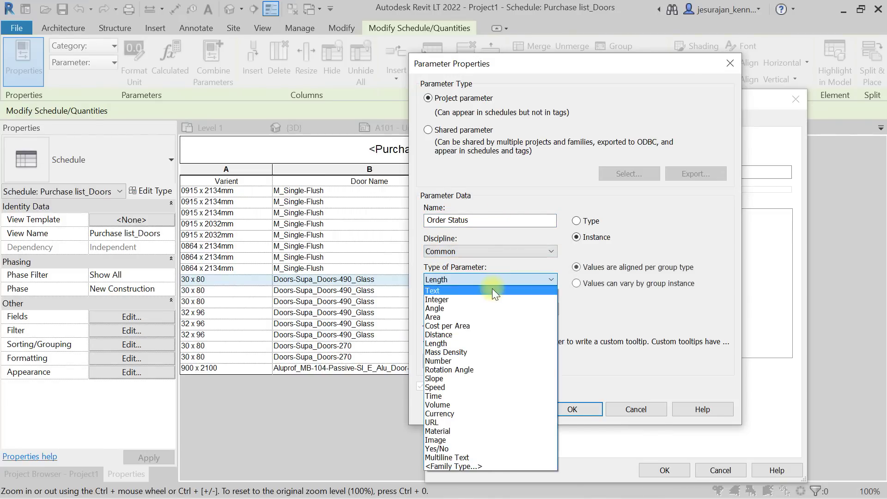
{"action": "left_click", "coordinate": [492, 288]}
{"action": "left_click", "coordinate": [492, 306]}
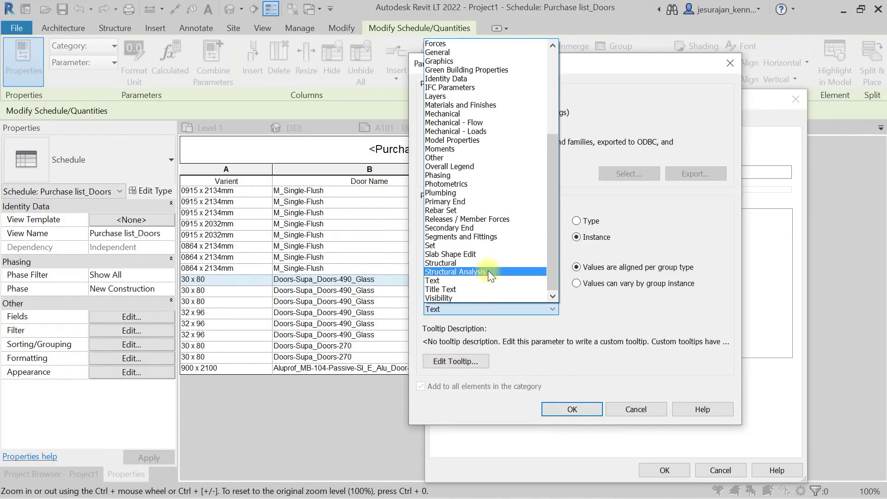
{"action": "key", "text": "i"}
{"action": "left_click", "coordinate": [475, 310]}
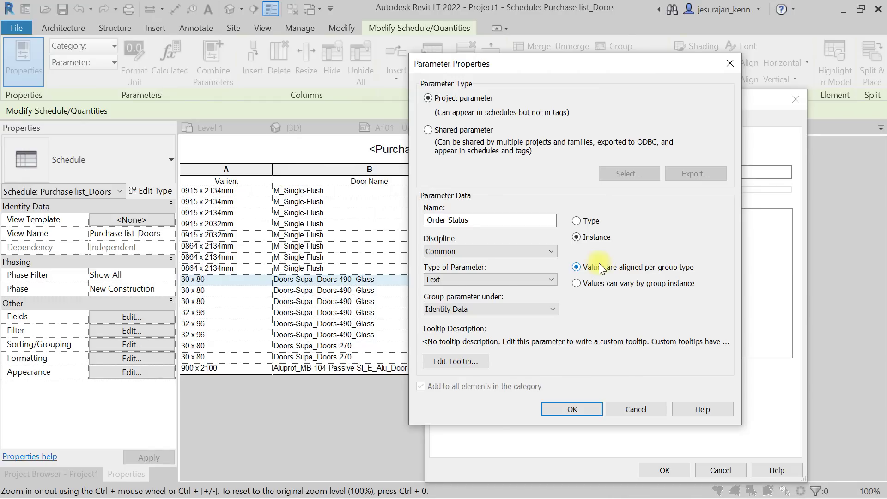
{"action": "left_click", "coordinate": [543, 275]}
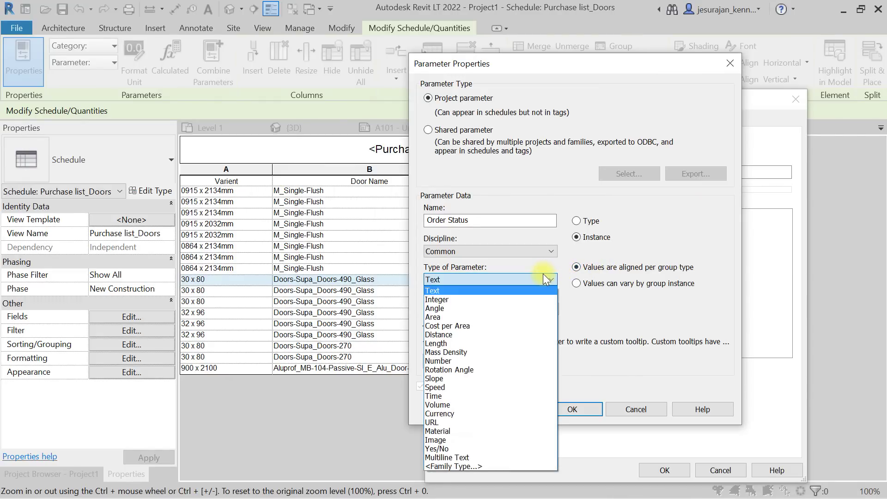
{"action": "left_click", "coordinate": [437, 448]}
{"action": "left_click", "coordinate": [478, 308]}
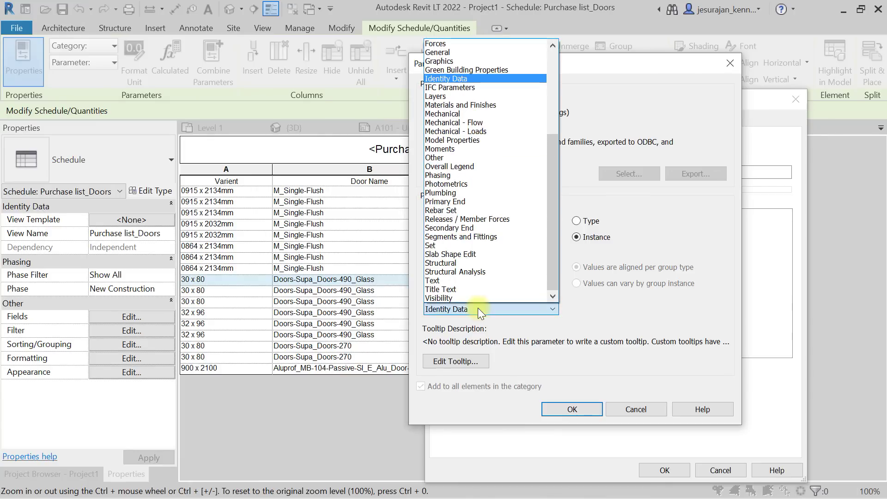
{"action": "left_click", "coordinate": [477, 308]}
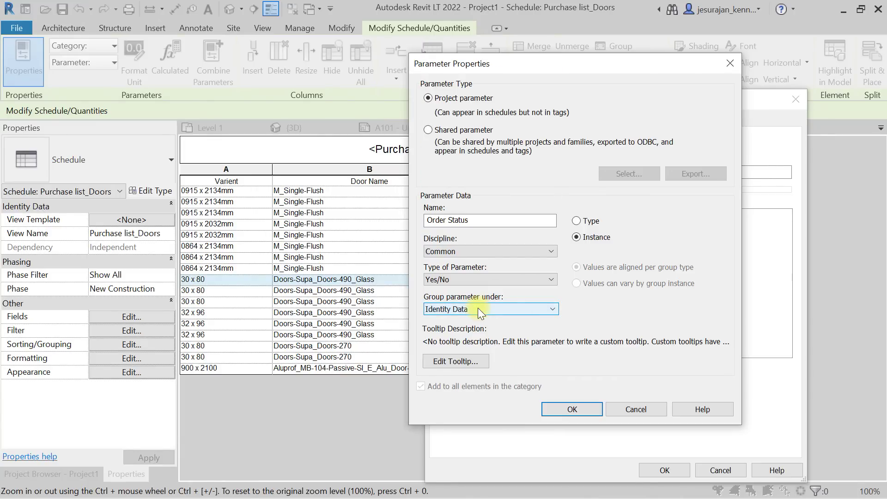
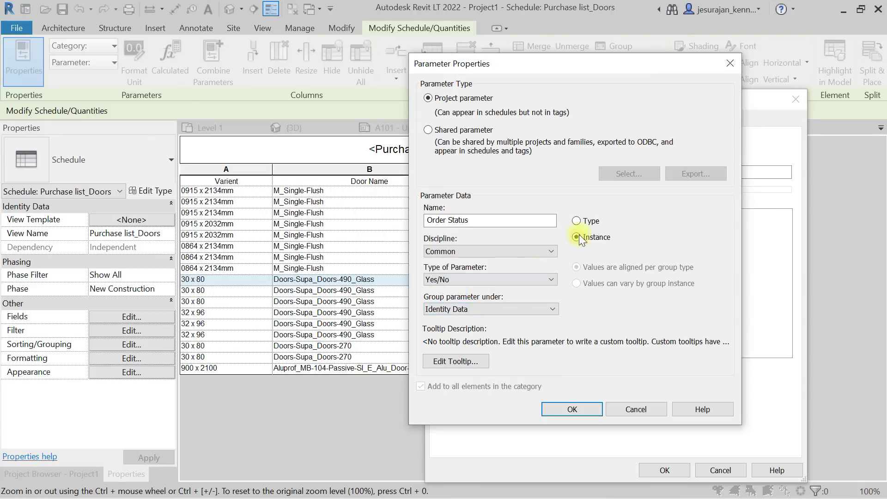
Accept the Order Status parameter and rename it to 'Order Status Confirmed'.
{"action": "left_click", "coordinate": [584, 406]}
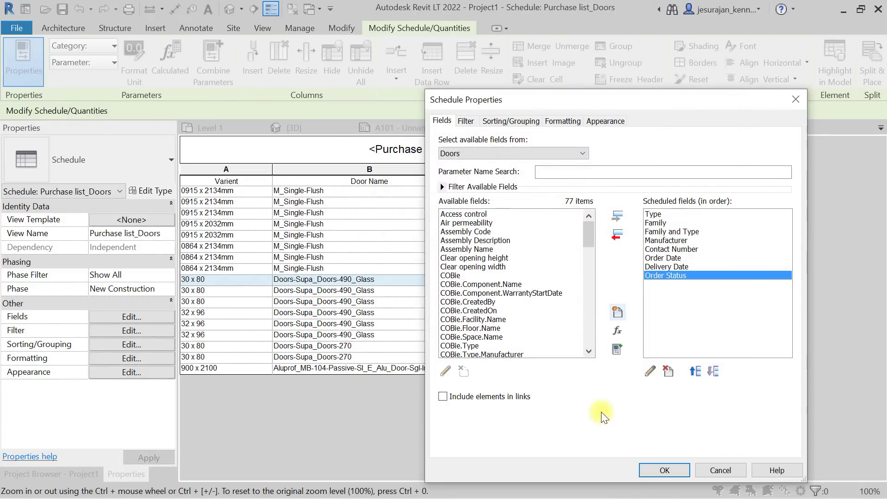
{"action": "left_click", "coordinate": [650, 371]}
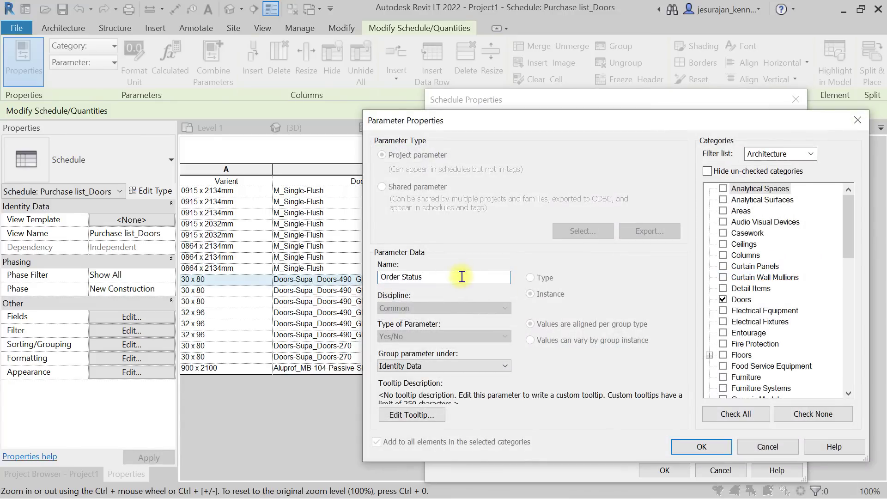
{"action": "left_click", "coordinate": [462, 276]}
{"action": "type", "text": "Confirmed"}
{"action": "left_click", "coordinate": [712, 447]}
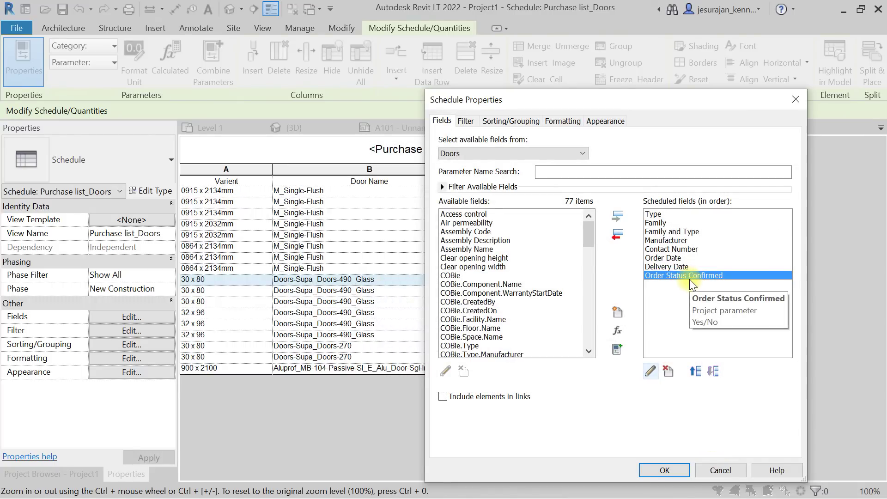
Add a Text parameter named Remark under Identity Data and close Schedule Properties.
{"action": "left_click", "coordinate": [617, 312]}
{"action": "type", "text": "Remark"}
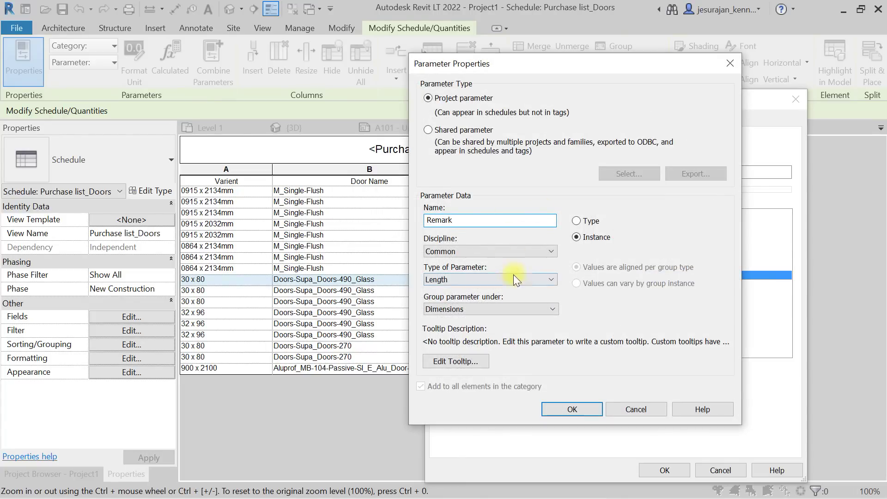
{"action": "left_click", "coordinate": [487, 279]}
{"action": "left_click", "coordinate": [471, 290]}
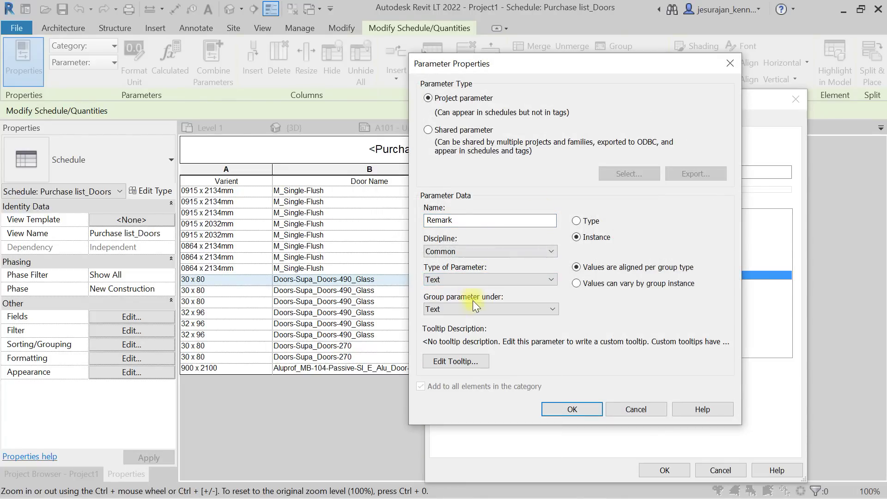
{"action": "left_click", "coordinate": [475, 309]}
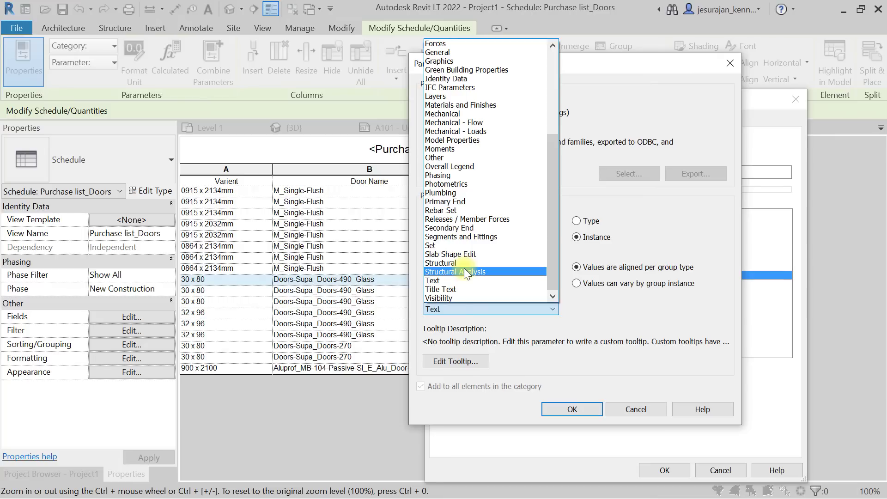
{"action": "key", "text": "i"}
{"action": "left_click", "coordinate": [466, 312]}
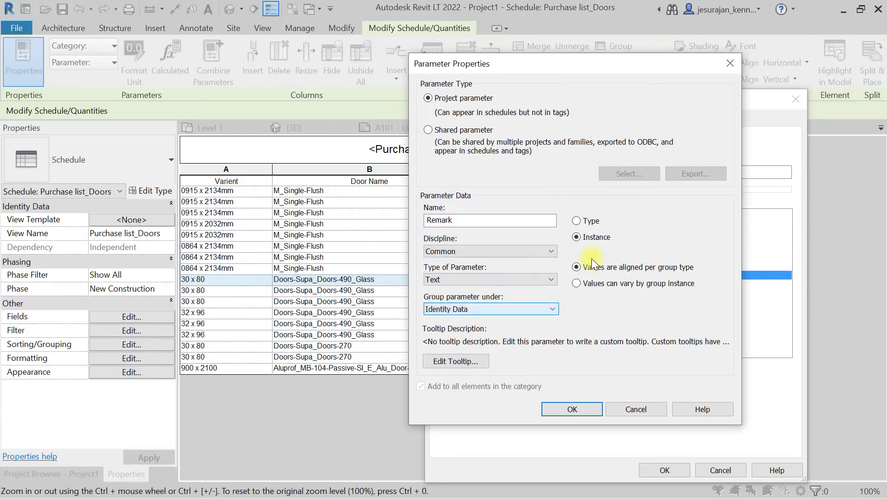
{"action": "left_click", "coordinate": [584, 407]}
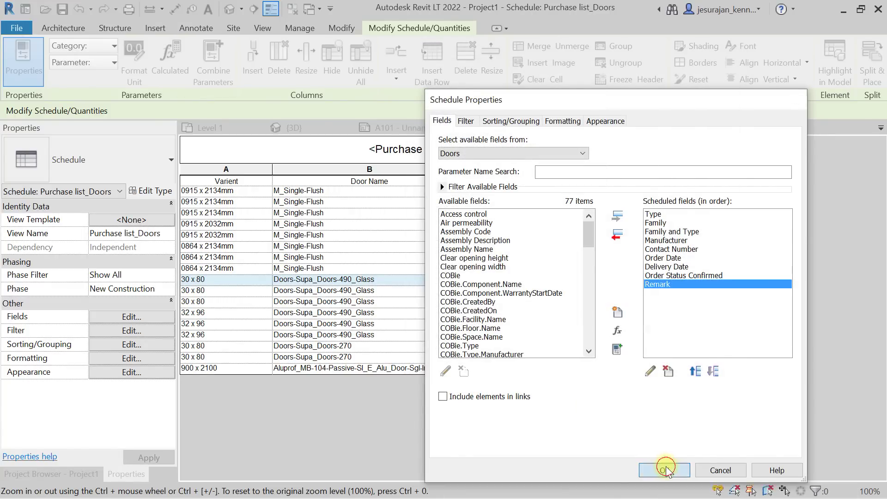
{"action": "left_click", "coordinate": [662, 467]}
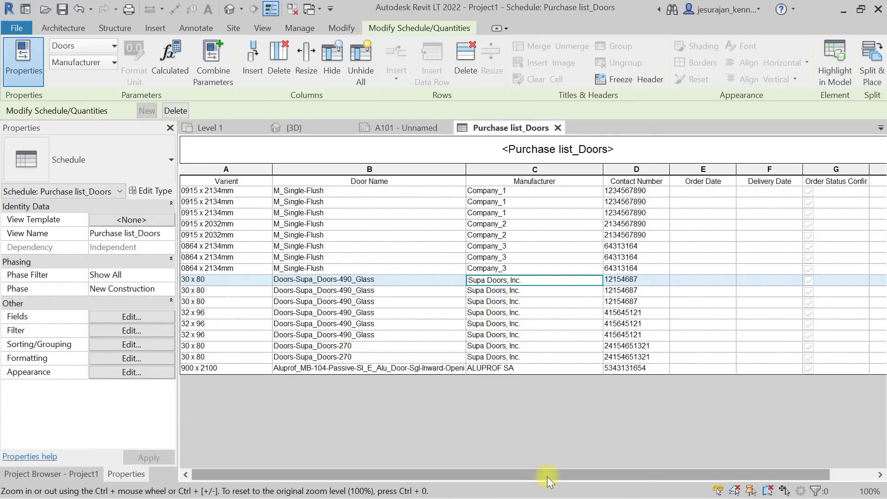
Drag the Manufacturer column's border to make it narrower.
{"action": "left_click_drag", "start_coordinate": [546, 475], "coordinate": [613, 477]}
{"action": "mouse_move", "coordinate": [717, 477]}
{"action": "left_mouse_down"}
{"action": "mouse_move", "coordinate": [450, 465]}
{"action": "mouse_move", "coordinate": [716, 465]}
{"action": "left_mouse_up"}
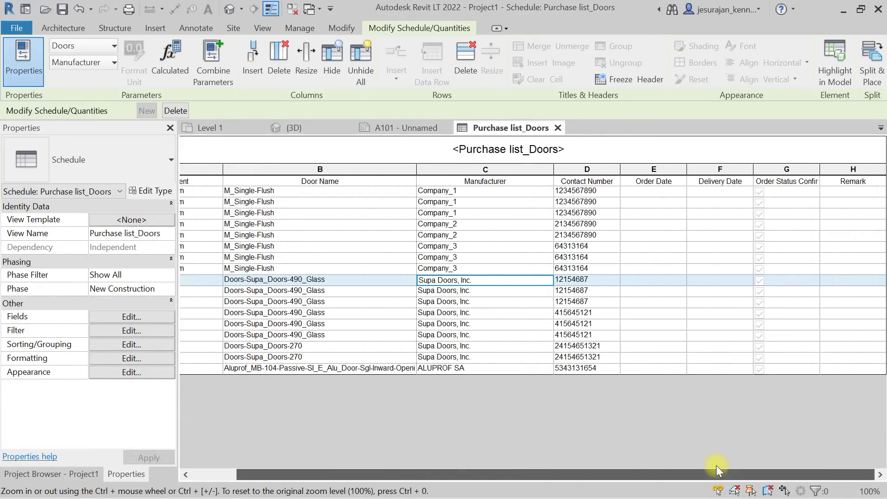
{"action": "left_click", "coordinate": [542, 171]}
{"action": "left_click_drag", "start_coordinate": [554, 170], "coordinate": [483, 170]}
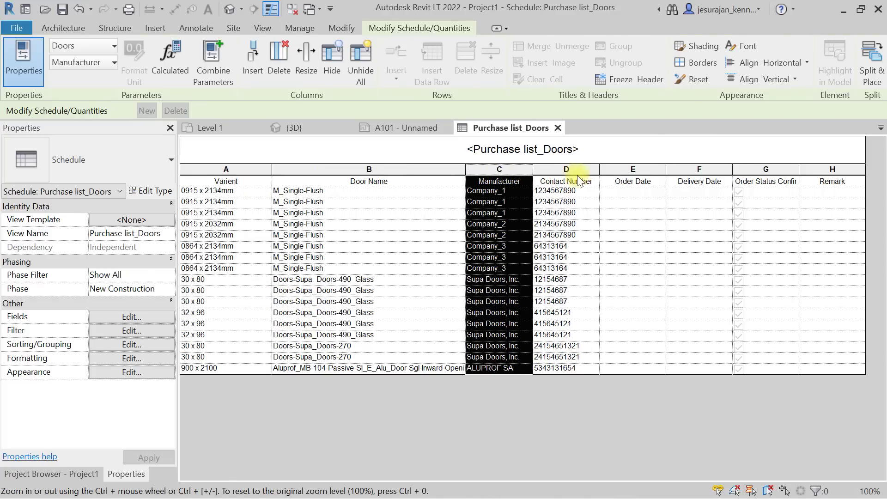
Enter 20-04-2021 as the first door's Order Date.
{"action": "left_click", "coordinate": [636, 190]}
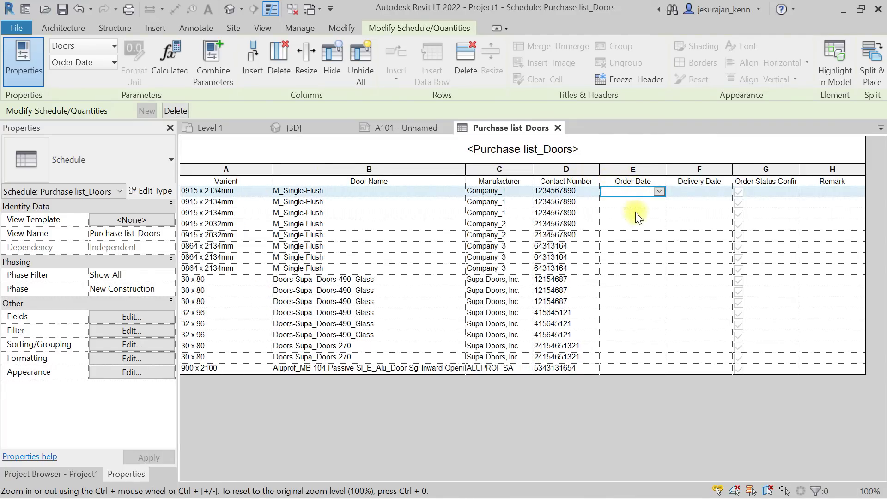
{"action": "type", "text": "20"}
{"action": "left_click", "coordinate": [620, 190]}
{"action": "left_click_drag", "start_coordinate": [621, 193], "coordinate": [630, 195]}
{"action": "type", "text": "-20"}
{"action": "left_click", "coordinate": [652, 202]}
Pick 20-04-2021 as the Order Date for door rows 2 through 5.
{"action": "left_click", "coordinate": [659, 202]}
{"action": "left_click", "coordinate": [656, 213]}
{"action": "left_click", "coordinate": [650, 224]}
{"action": "left_click", "coordinate": [661, 223]}
{"action": "left_click", "coordinate": [659, 224]}
{"action": "left_click", "coordinate": [657, 235]}
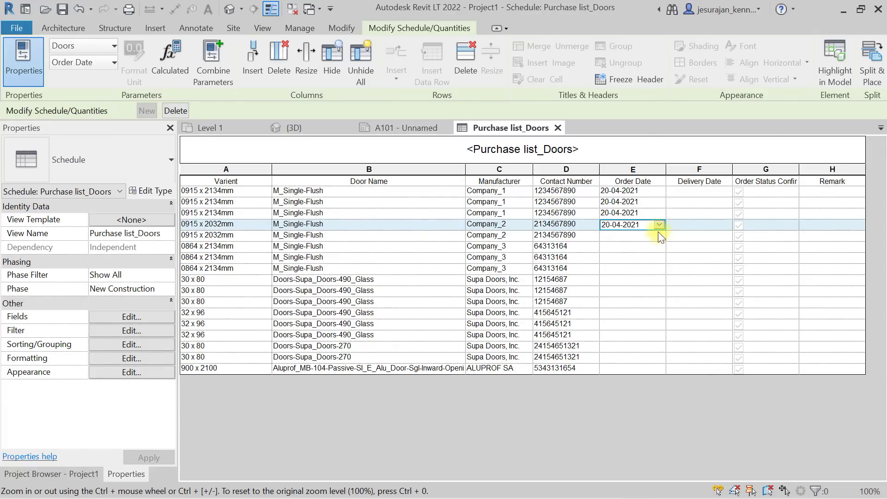
{"action": "left_click", "coordinate": [659, 237]}
{"action": "left_click", "coordinate": [659, 235]}
{"action": "left_click", "coordinate": [655, 246]}
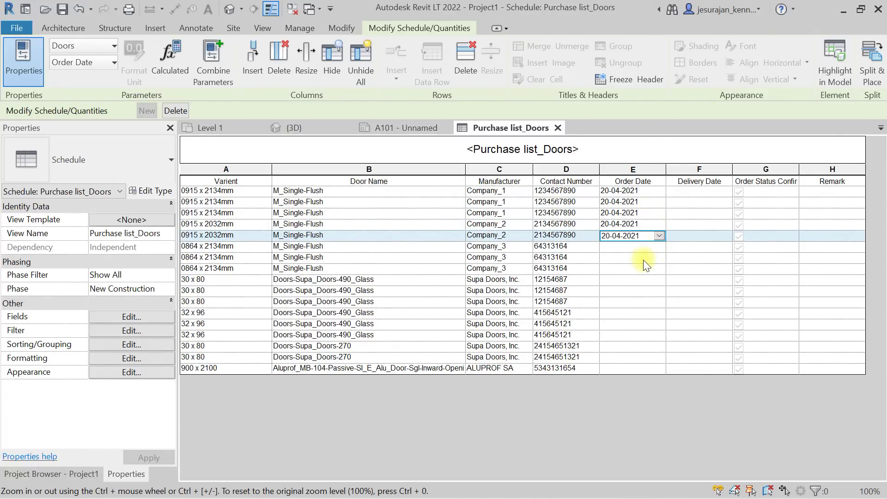
Turn off Itemize every instance and set the single grouped Order Date to 20-04-2021.
{"action": "left_click", "coordinate": [148, 318]}
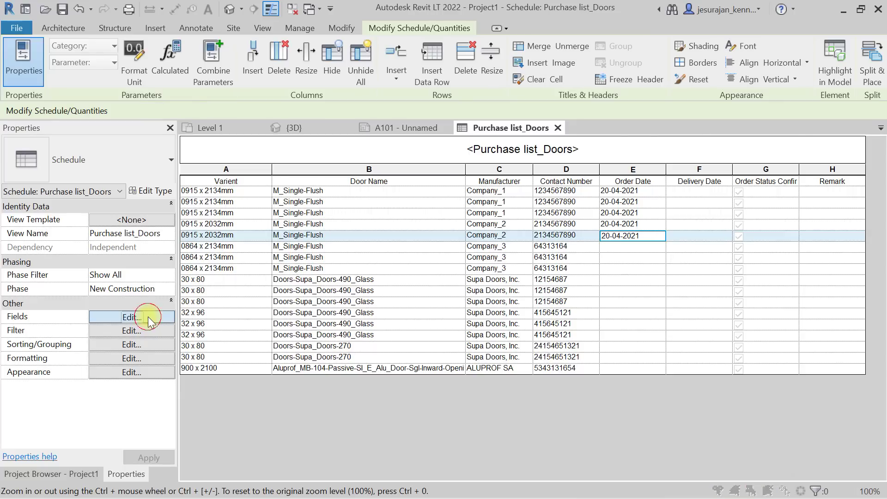
{"action": "left_click", "coordinate": [511, 121]}
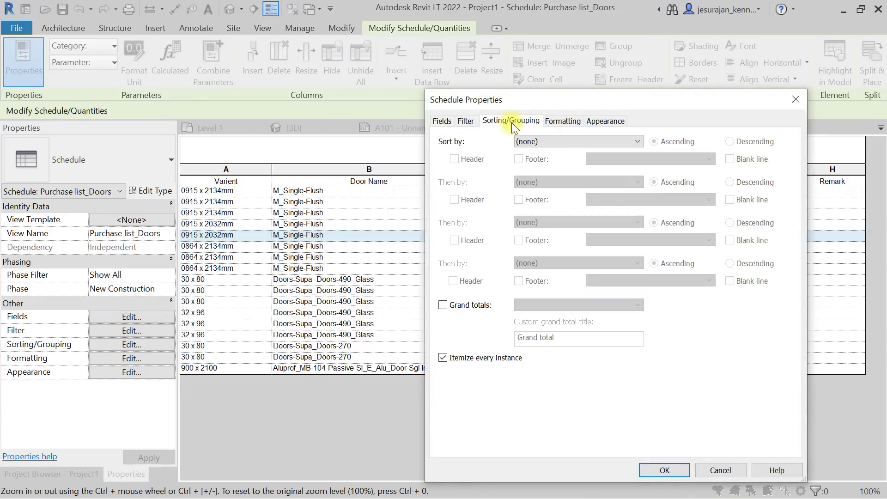
{"action": "left_click", "coordinate": [563, 144]}
{"action": "left_click", "coordinate": [564, 145]}
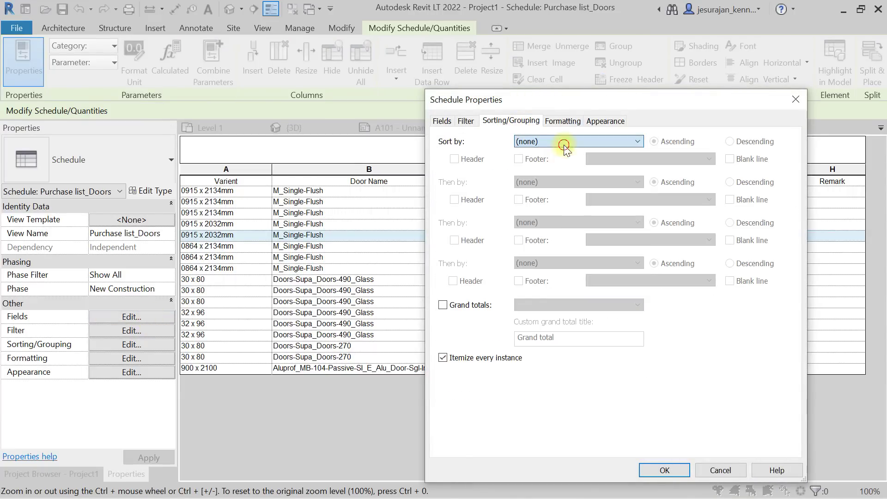
{"action": "left_click", "coordinate": [475, 358]}
{"action": "left_click", "coordinate": [654, 470]}
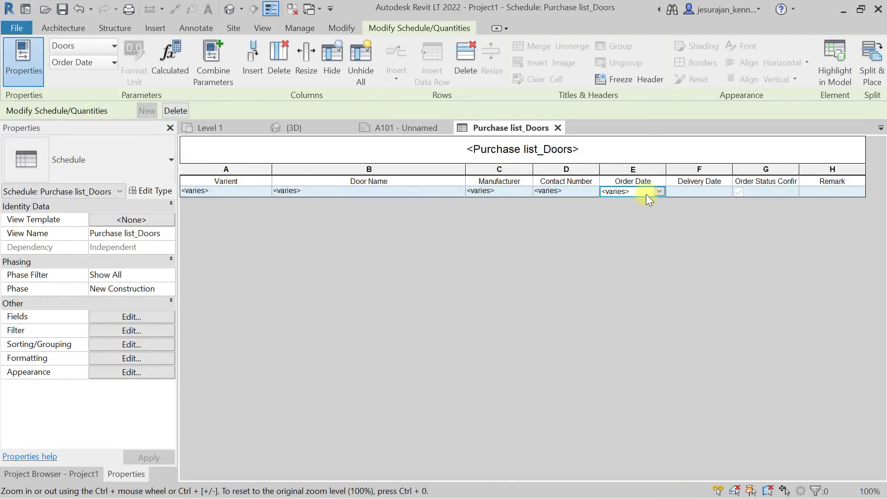
{"action": "left_click", "coordinate": [658, 191]}
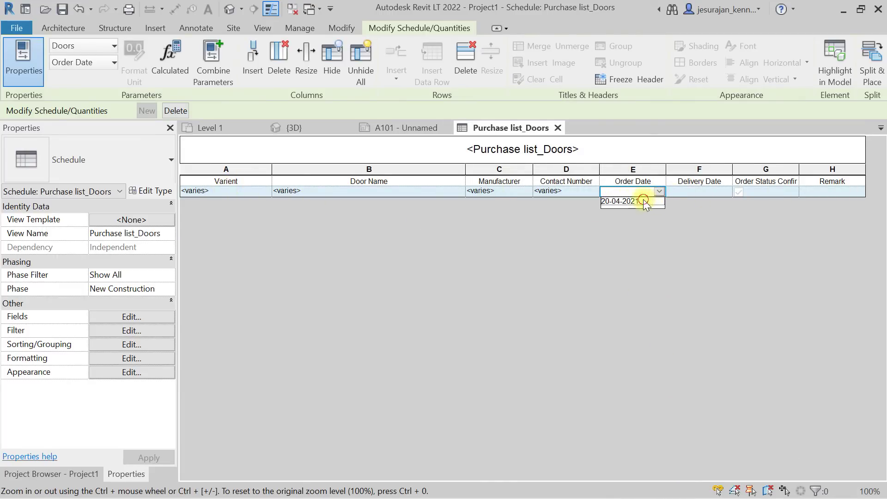
{"action": "left_click", "coordinate": [644, 202]}
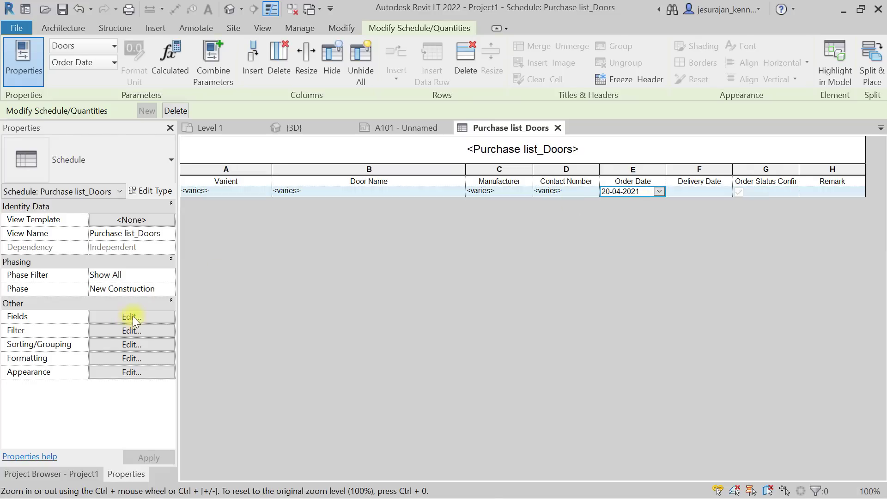
Turn Itemize every instance back on in Sorting/Grouping.
{"action": "left_click", "coordinate": [132, 316]}
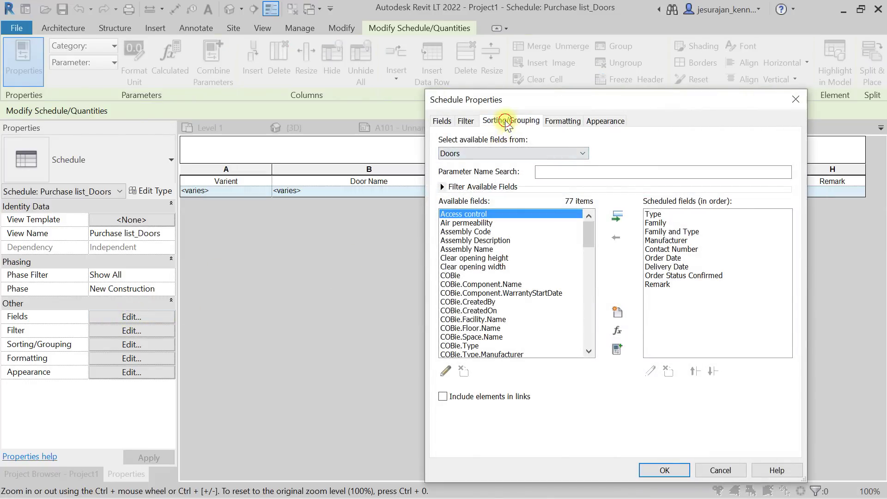
{"action": "left_click", "coordinate": [508, 121]}
{"action": "left_click", "coordinate": [494, 359]}
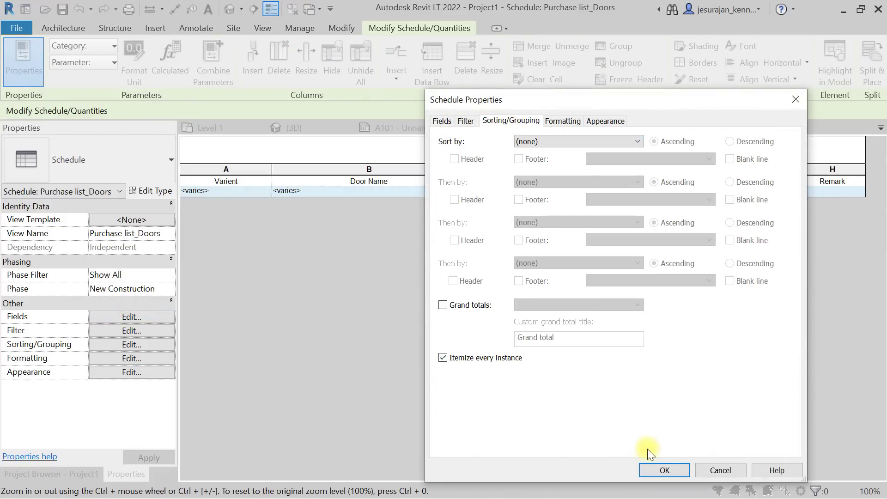
{"action": "left_click", "coordinate": [664, 469]}
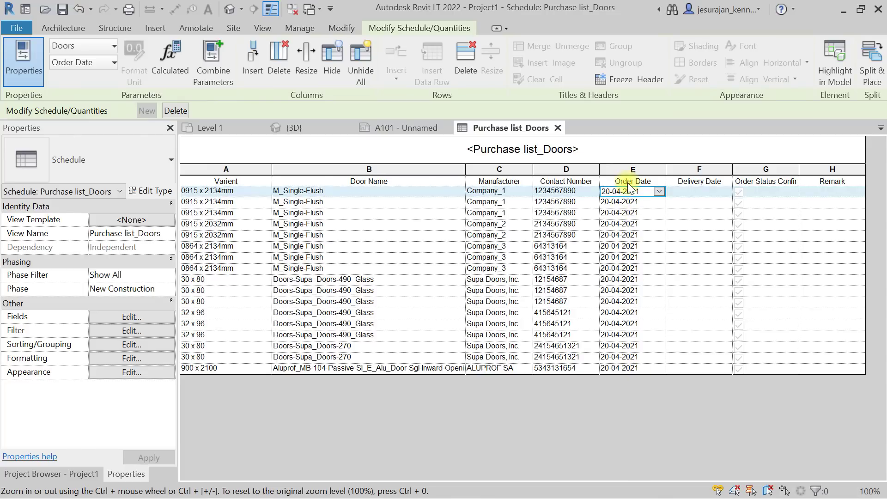
Enter 28-04-2021 as the first door's Delivery Date and copy it.
{"action": "left_click", "coordinate": [700, 202]}
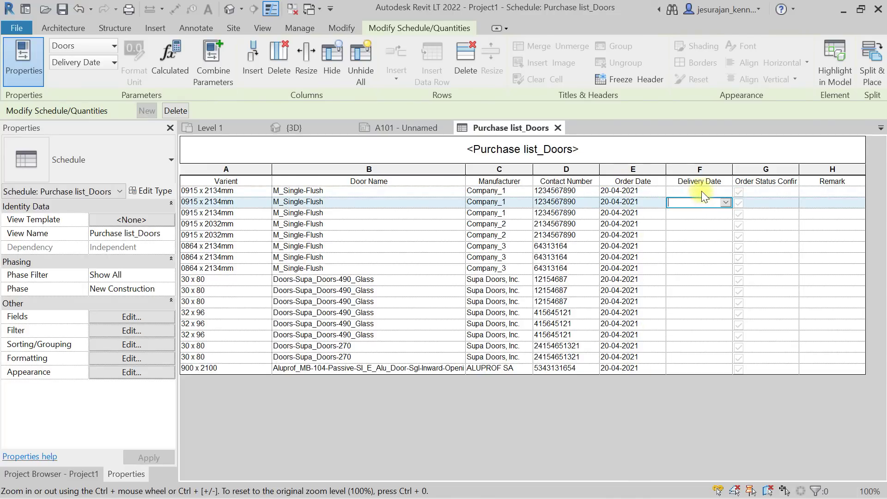
{"action": "left_click", "coordinate": [701, 190]}
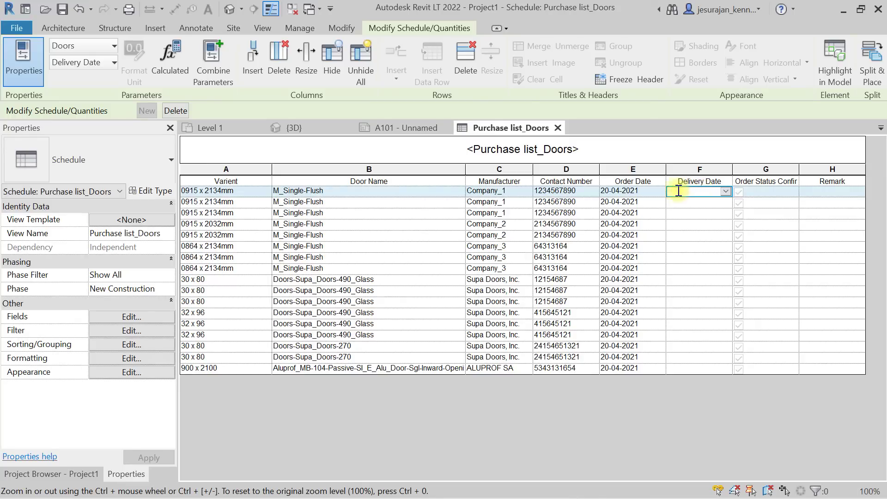
{"action": "type", "text": "28-04-2021"}
{"action": "key", "text": "Return"}
{"action": "left_click_drag", "start_coordinate": [712, 191], "coordinate": [657, 190]}
{"action": "key", "text": "ctrl+c"}
Paste 28-04-2021 into Delivery Date for row 2, both Glass doors and both Doors-Supa_Doors-270 rows.
{"action": "left_click", "coordinate": [688, 202]}
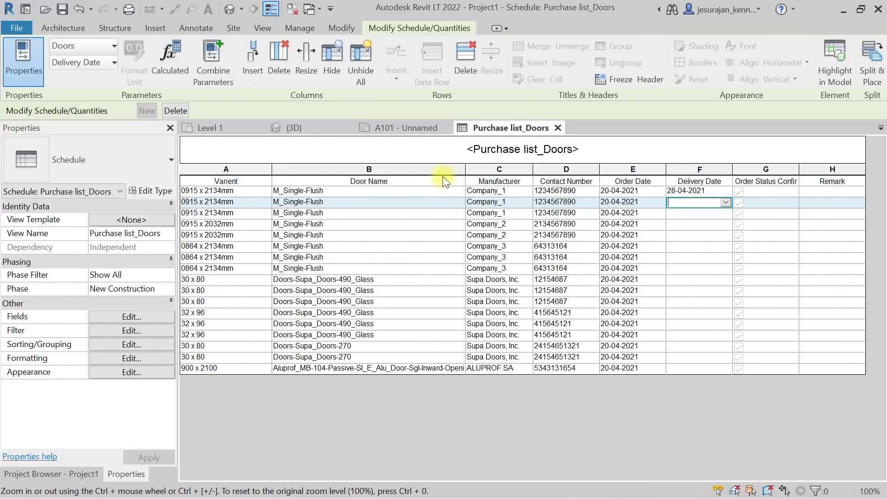
{"action": "key", "text": "ctrl+v"}
{"action": "left_click", "coordinate": [693, 213]}
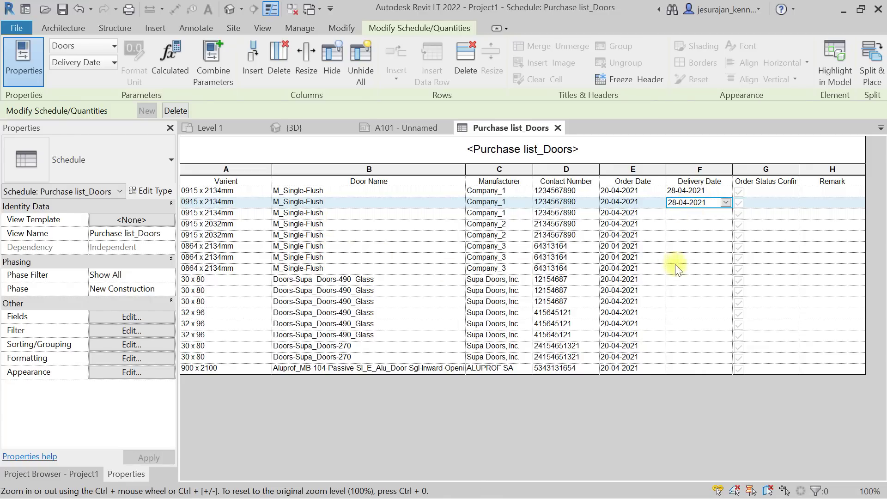
{"action": "left_click", "coordinate": [694, 280]}
{"action": "key", "text": "ctrl+v"}
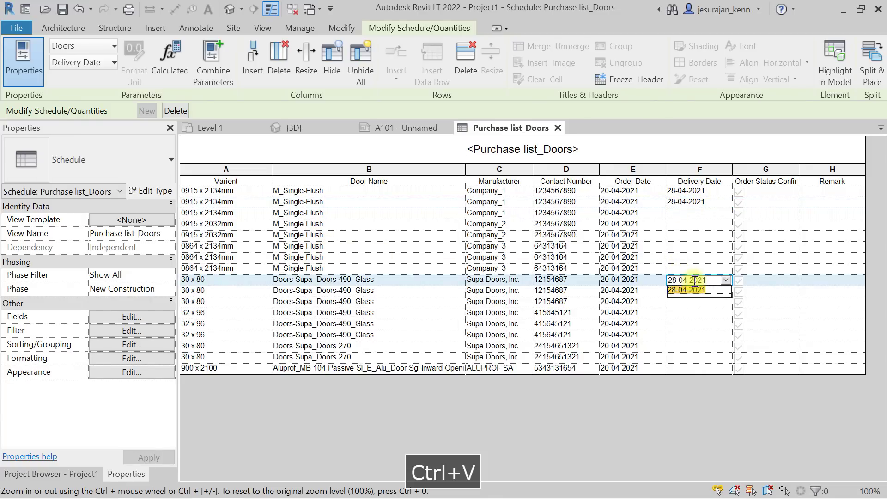
{"action": "left_click", "coordinate": [694, 291]}
{"action": "key", "text": "ctrl+v"}
{"action": "left_click", "coordinate": [695, 301]}
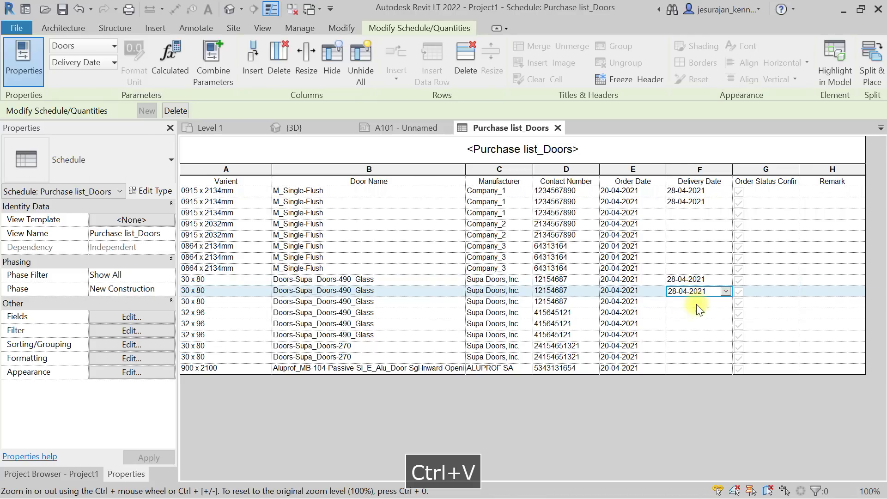
{"action": "left_click", "coordinate": [685, 346]}
{"action": "key", "text": "ctrl+v"}
{"action": "left_click", "coordinate": [690, 359]}
{"action": "key", "text": "ctrl+v"}
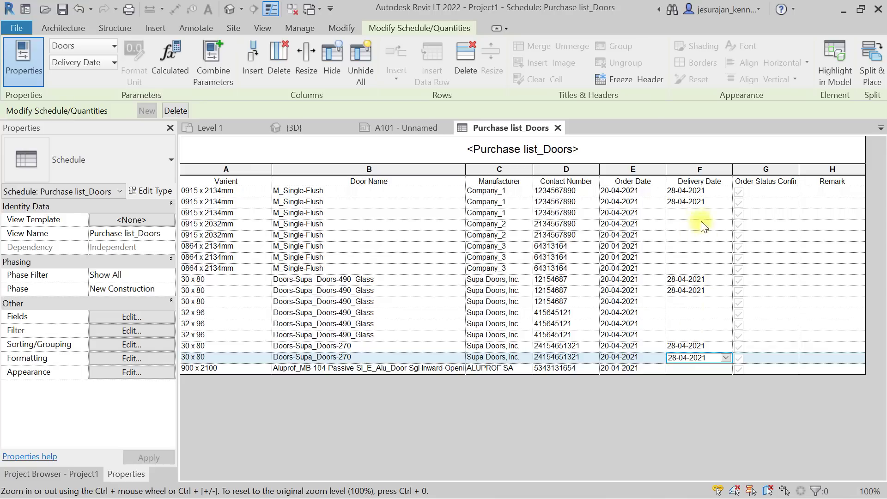
Tick Order Status Confirmed for the six doors dated 28-04-2021.
{"action": "left_click", "coordinate": [739, 190]}
{"action": "left_click", "coordinate": [739, 202]}
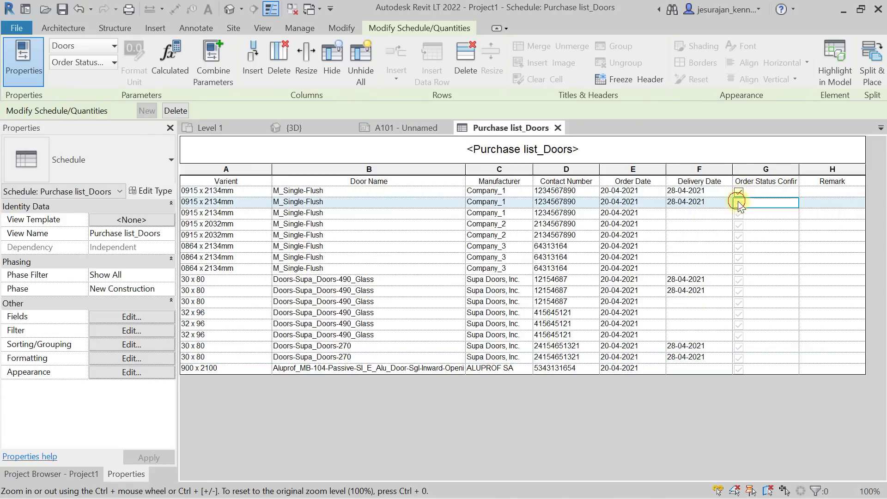
{"action": "left_click", "coordinate": [739, 279]}
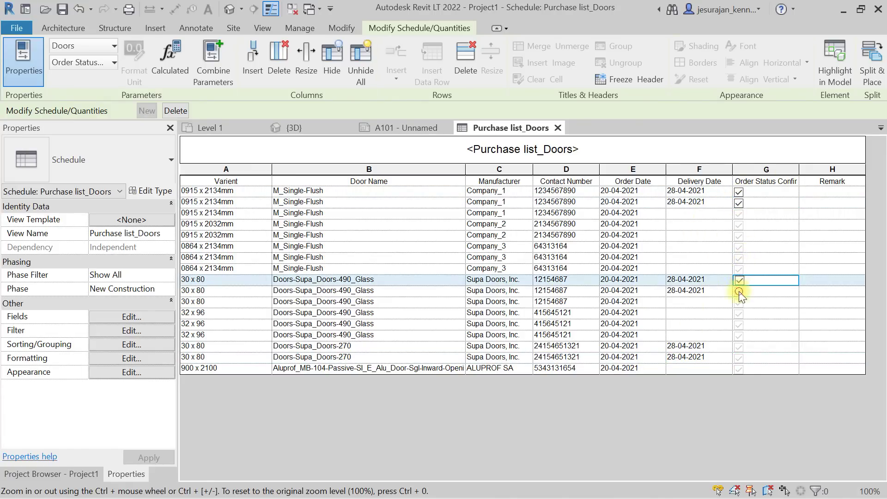
{"action": "left_click", "coordinate": [739, 290]}
{"action": "left_click", "coordinate": [738, 346]}
{"action": "left_click", "coordinate": [739, 357]}
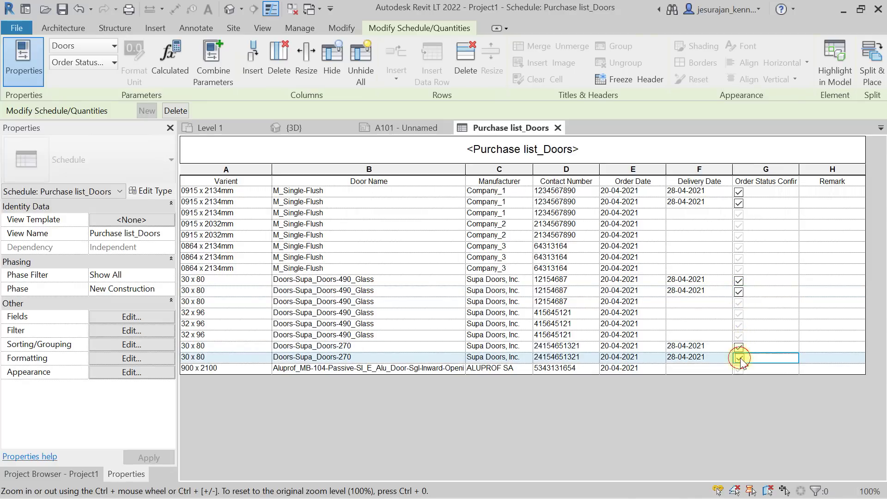
Set Order Status Confirmed to unticked for every remaining door row.
{"action": "left_click", "coordinate": [739, 369]}
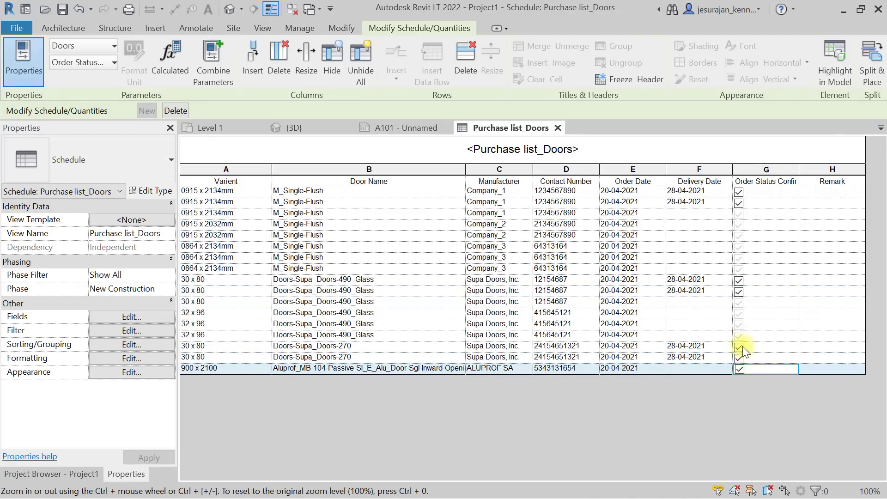
{"action": "left_click", "coordinate": [739, 334]}
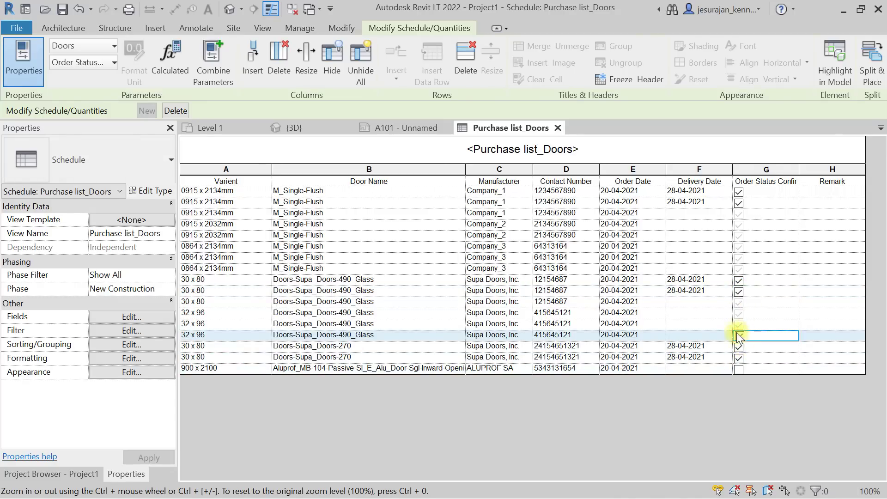
{"action": "left_click", "coordinate": [738, 323]}
{"action": "left_click", "coordinate": [738, 312]}
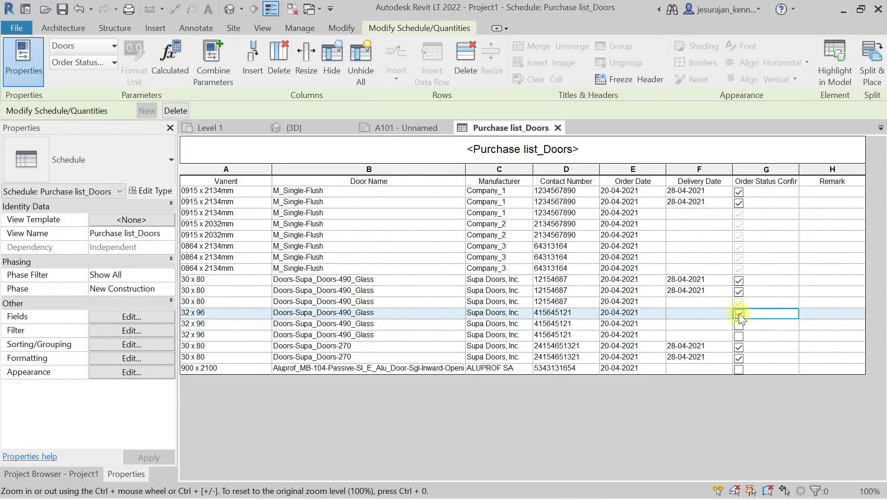
{"action": "left_click", "coordinate": [739, 302]}
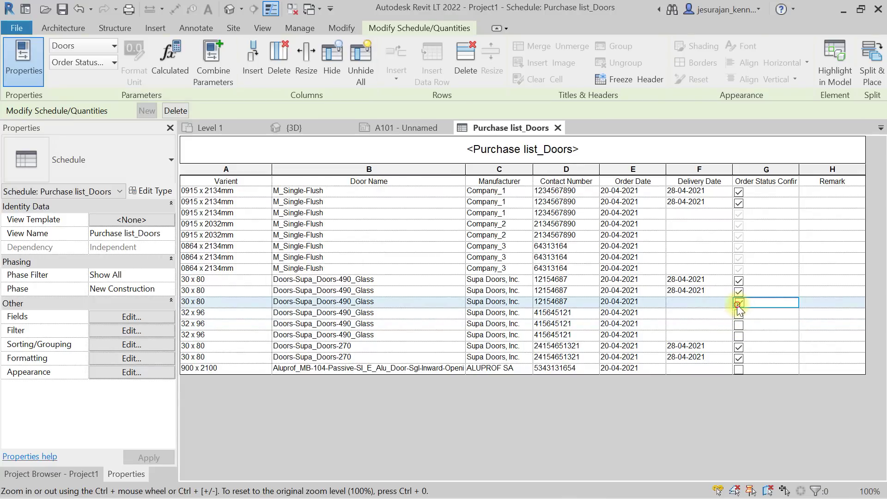
{"action": "left_click", "coordinate": [739, 267]}
{"action": "left_click", "coordinate": [739, 255]}
{"action": "left_click", "coordinate": [739, 249]}
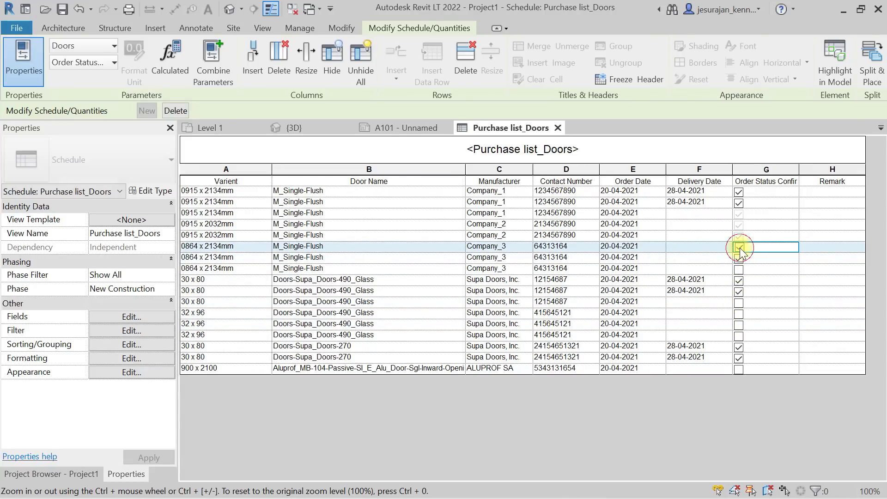
{"action": "left_click", "coordinate": [739, 256]}
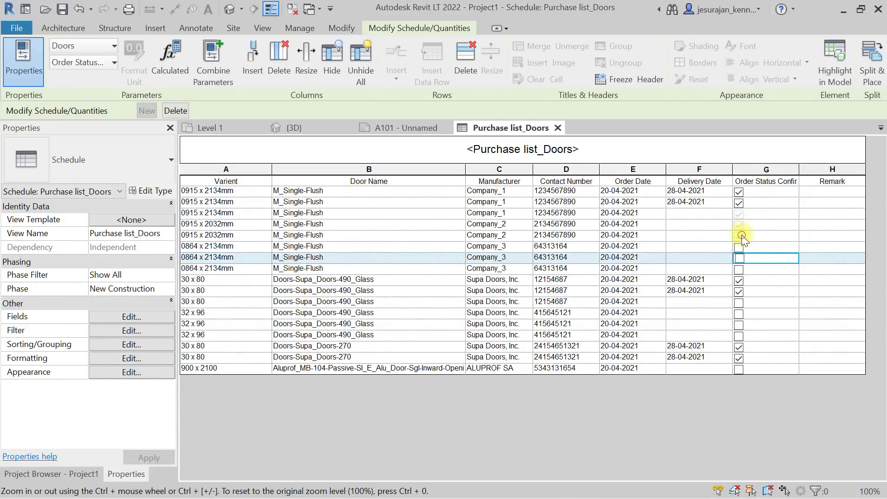
{"action": "left_click", "coordinate": [739, 237]}
{"action": "left_click", "coordinate": [739, 225]}
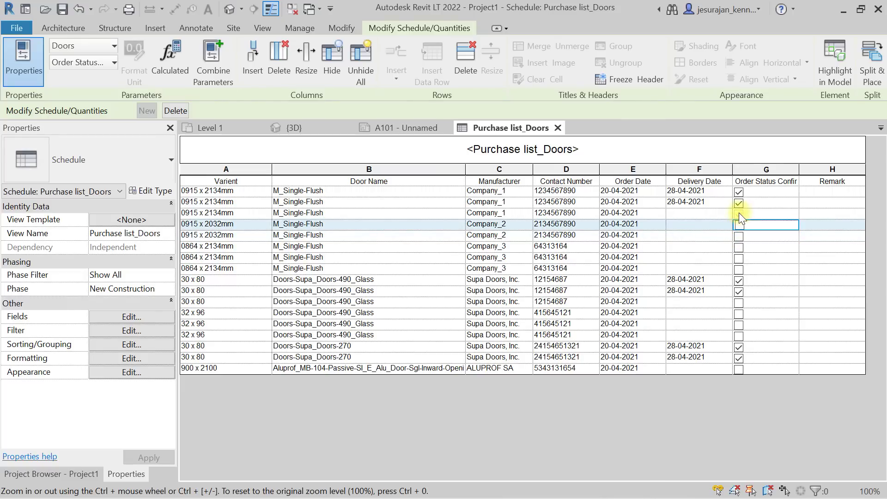
{"action": "left_click", "coordinate": [738, 213]}
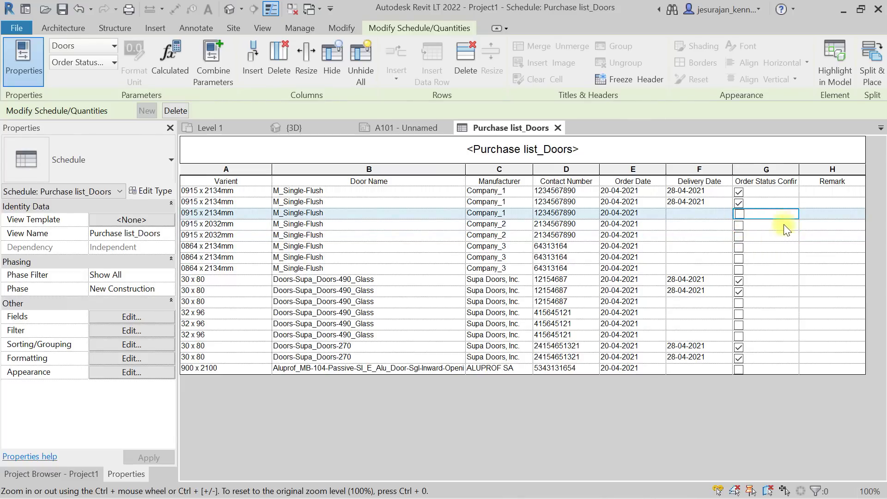
{"action": "left_click", "coordinate": [824, 191]}
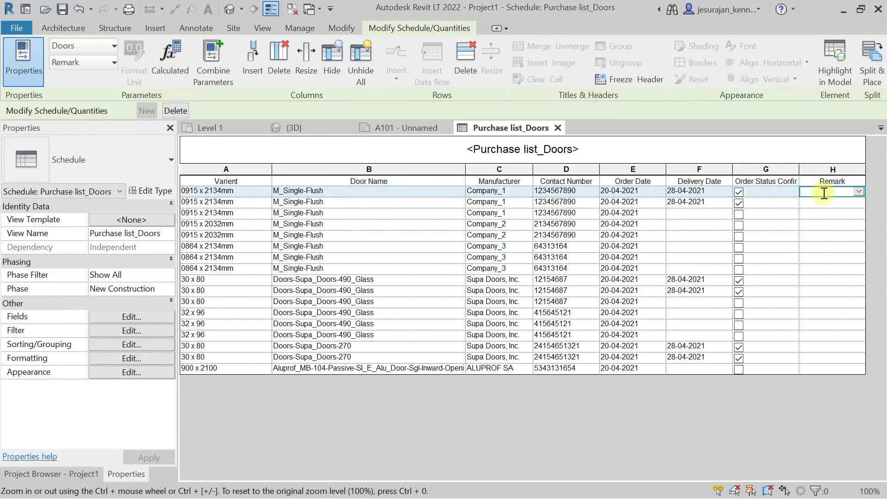
Enter the placeholder remark 'gsbgbsgb' for the first door.
{"action": "type", "text": "gsbgbsgb"}
{"action": "left_click", "coordinate": [729, 409]}
Sort the schedule by Order Status Confirmed in Sorting/Grouping.
{"action": "left_click", "coordinate": [156, 316]}
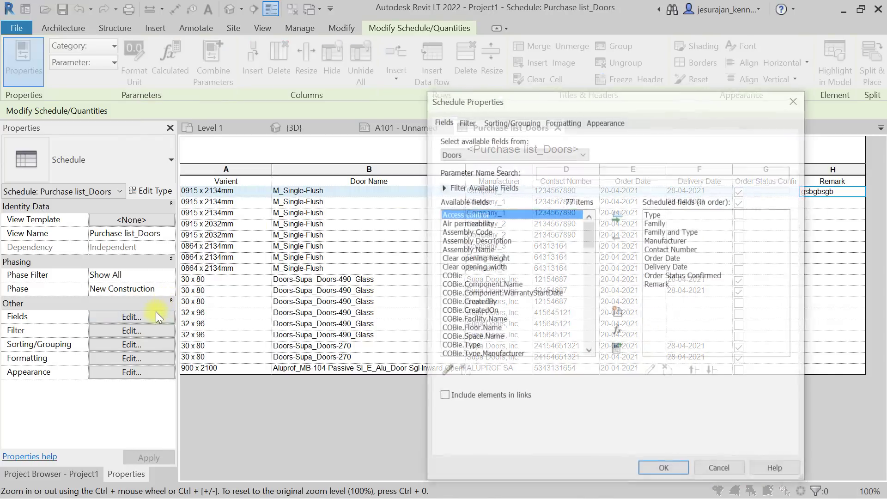
{"action": "left_click", "coordinate": [507, 123]}
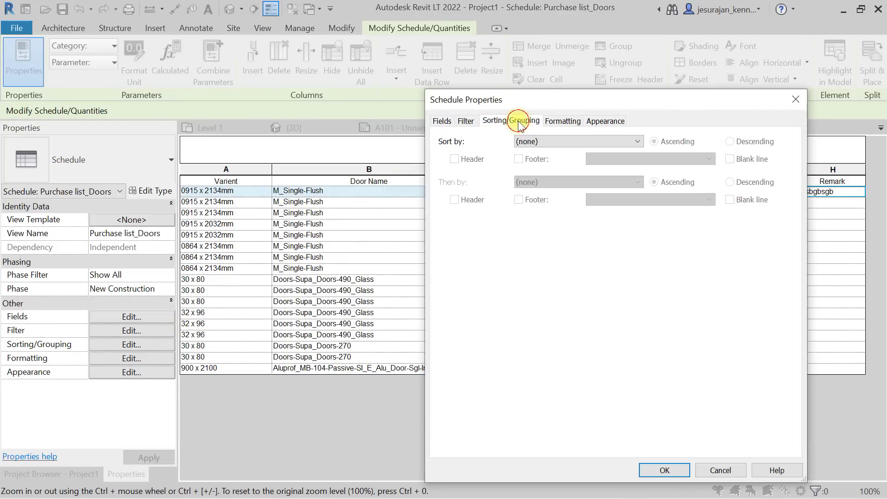
{"action": "left_click", "coordinate": [558, 142]}
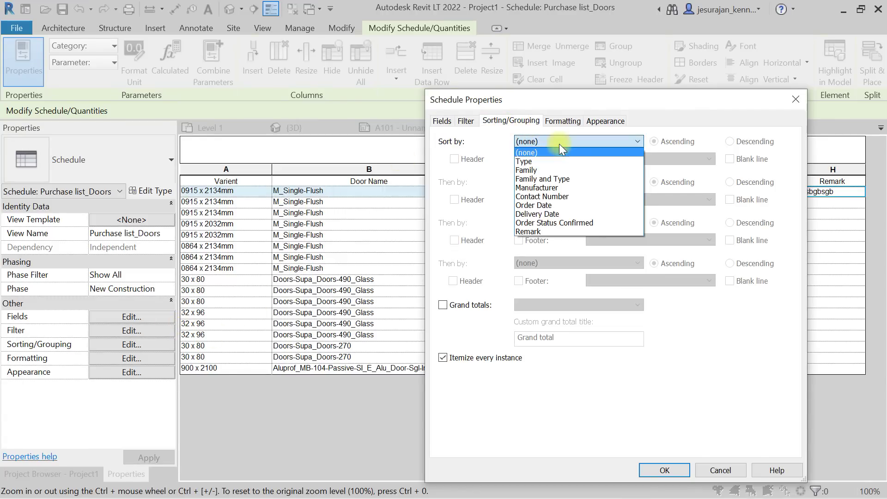
{"action": "left_click", "coordinate": [575, 223]}
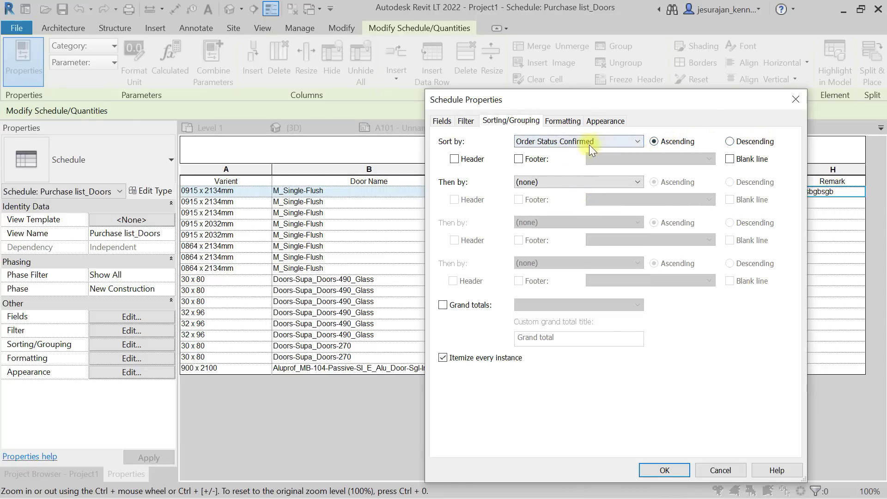
{"action": "left_click", "coordinate": [665, 470]}
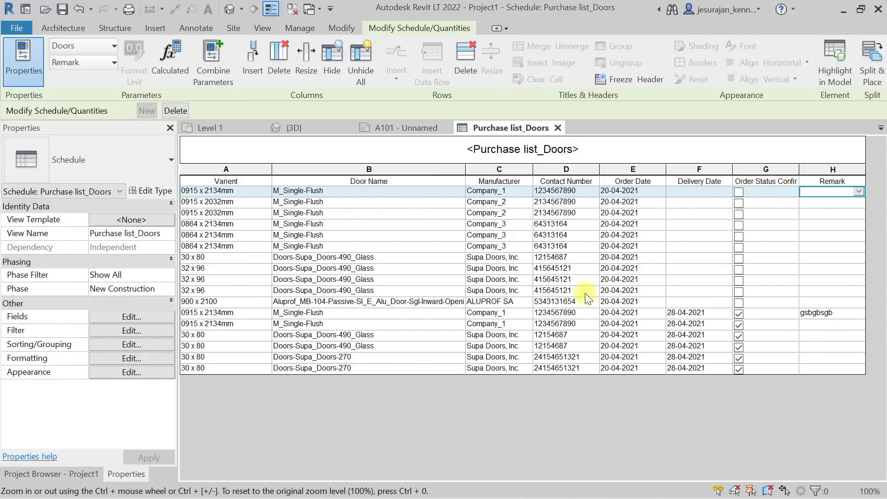
{"action": "left_click", "coordinate": [145, 318]}
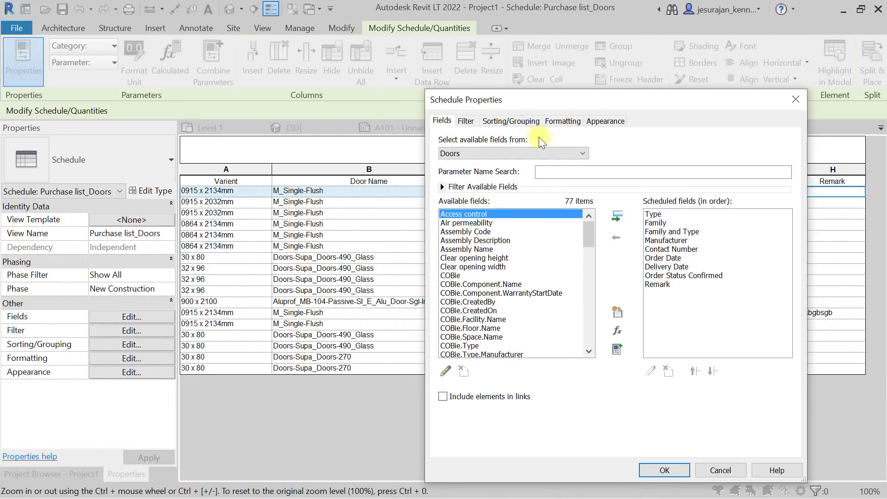
Add a filter: Order Status Confirmed equals Yes.
{"action": "mouse_move", "coordinate": [666, 93]}
{"action": "left_mouse_down"}
{"action": "mouse_move", "coordinate": [642, 209]}
{"action": "mouse_move", "coordinate": [651, 480]}
{"action": "mouse_move", "coordinate": [658, 83]}
{"action": "left_mouse_up"}
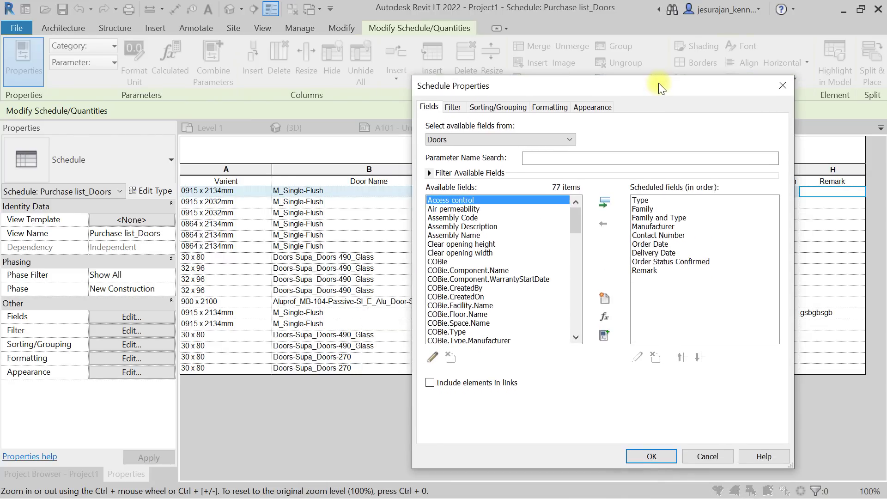
{"action": "left_click", "coordinate": [451, 108]}
{"action": "left_click", "coordinate": [503, 128]}
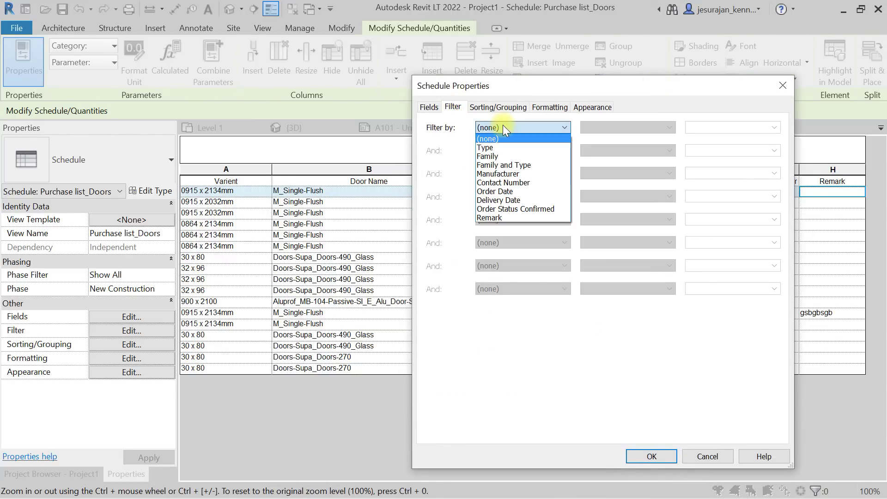
{"action": "left_click", "coordinate": [544, 209]}
{"action": "left_click", "coordinate": [705, 126]}
{"action": "left_click", "coordinate": [702, 147]}
{"action": "left_click", "coordinate": [651, 455]}
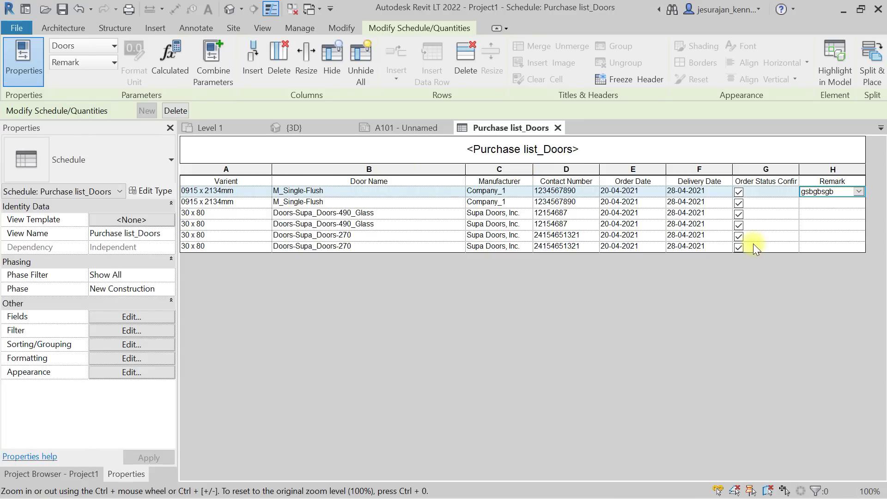
Close the schedule, deselect the door on sheet A101, zoom to fit, and show the Project Browser.
{"action": "left_click", "coordinate": [556, 128]}
{"action": "left_click", "coordinate": [494, 245]}
{"action": "scroll", "coordinate": [459, 362], "scroll_direction": "down", "scroll_amount": 10}
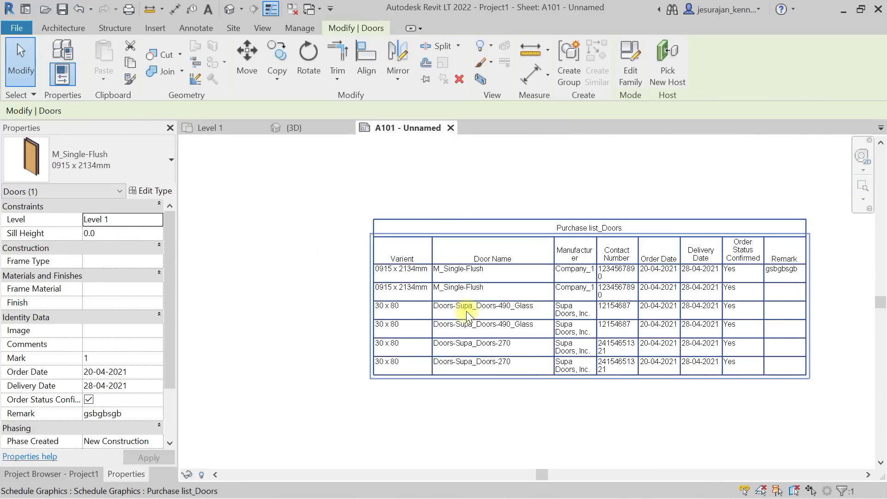
{"action": "left_click", "coordinate": [685, 253]}
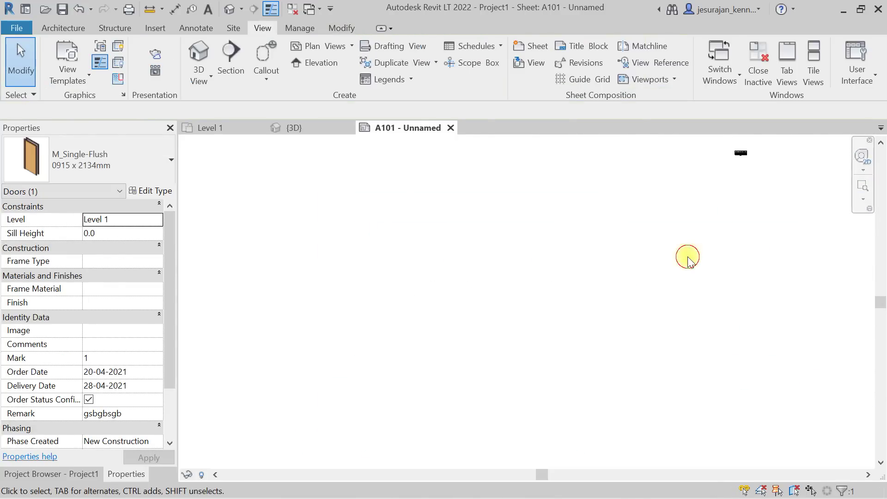
{"action": "key", "text": "z"}
{"action": "key", "text": "f"}
{"action": "scroll", "coordinate": [365, 247], "scroll_direction": "down", "scroll_amount": 3}
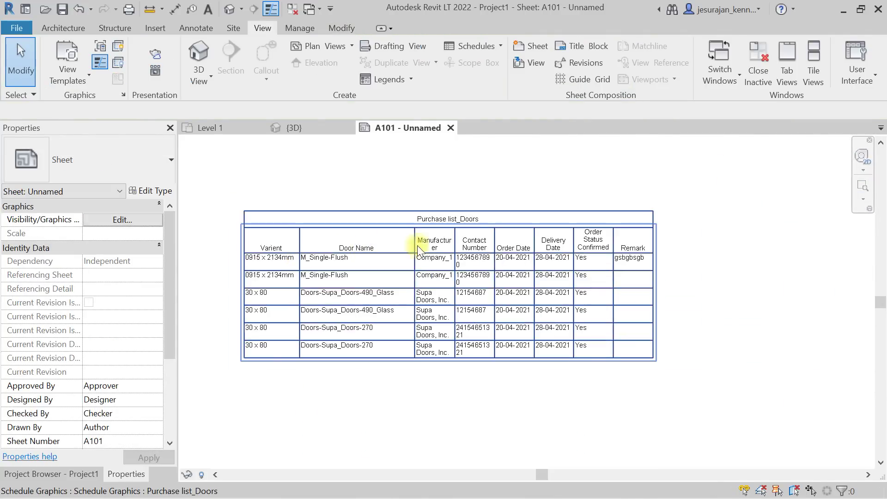
{"action": "left_click", "coordinate": [65, 474]}
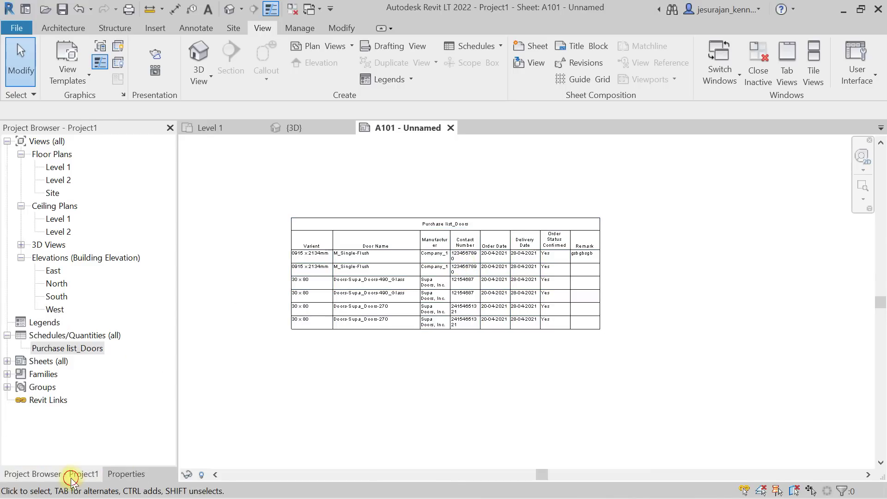
{"action": "scroll", "coordinate": [423, 320], "scroll_direction": "up", "scroll_amount": 2}
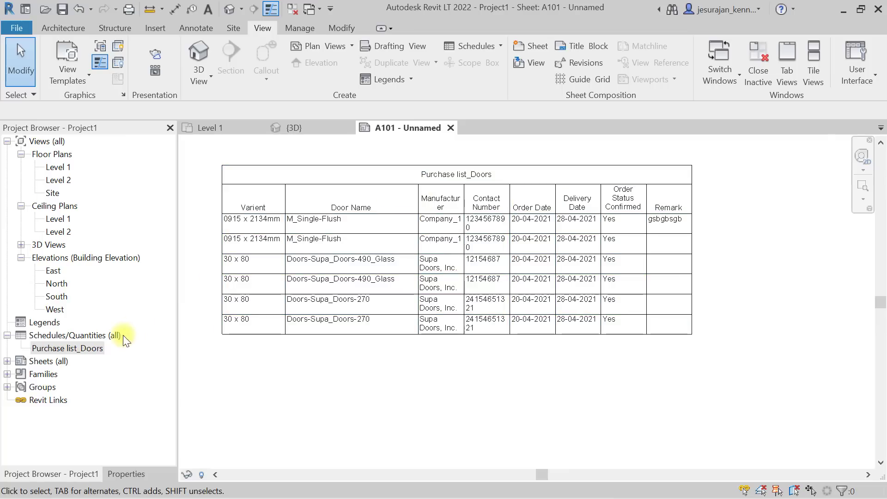
Duplicate the Purchase list_Doors schedule as Purchase list_Doors Copy 1.
{"action": "right_click", "coordinate": [79, 349]}
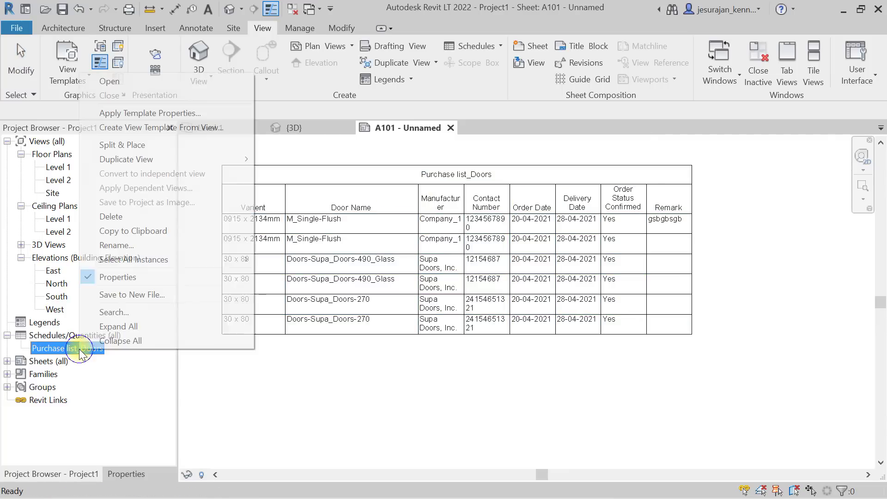
{"action": "mouse_move", "coordinate": [148, 160]}
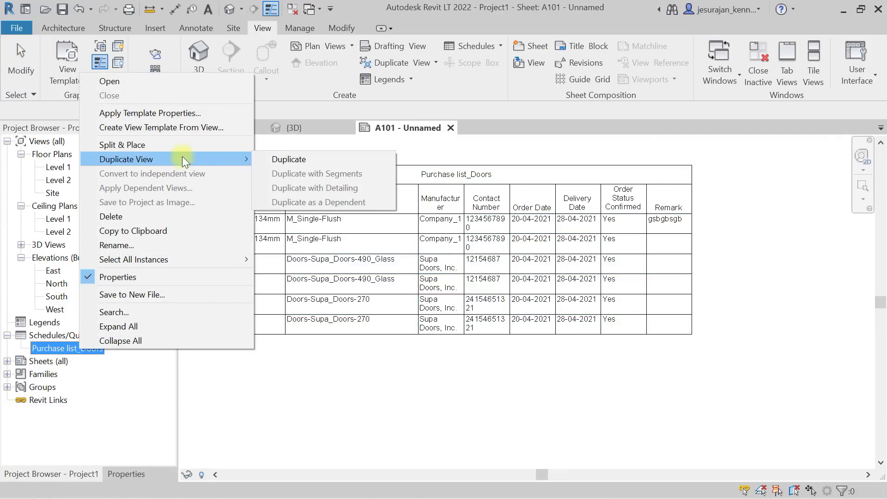
{"action": "left_click", "coordinate": [312, 160]}
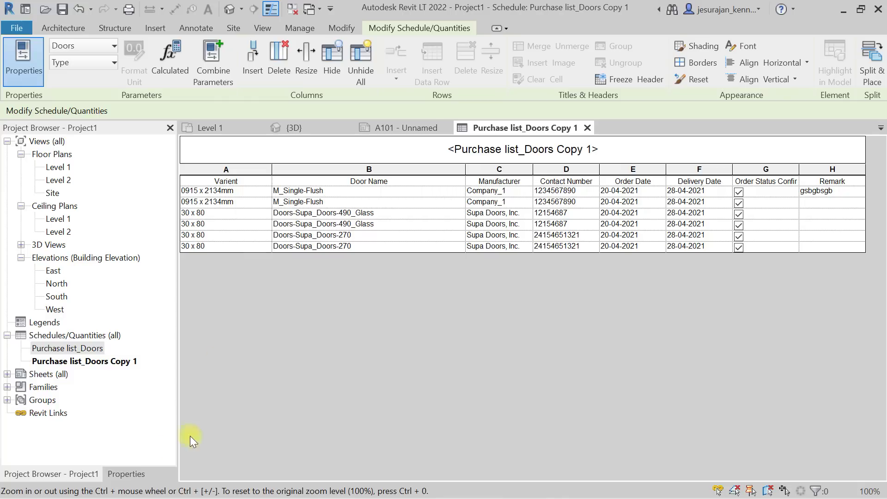
Filter the copy to Order Status Confirmed equals No, then return to sheet A101.
{"action": "left_click", "coordinate": [129, 474]}
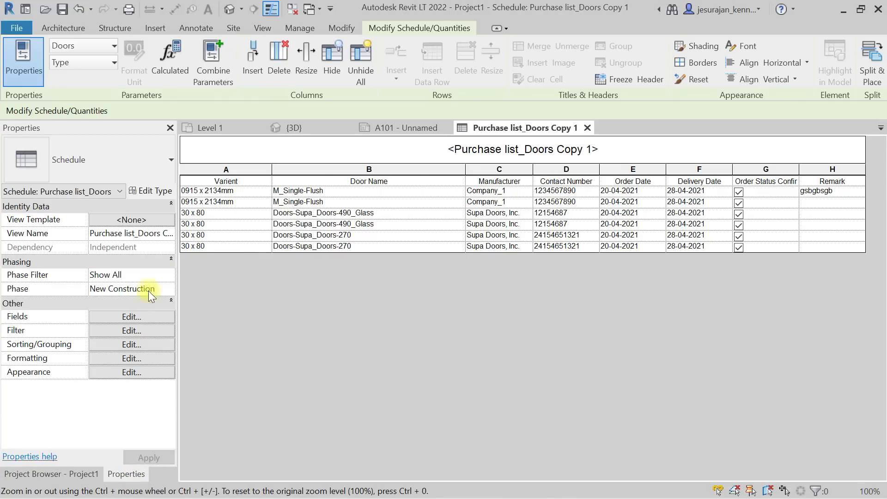
{"action": "left_click", "coordinate": [147, 330]}
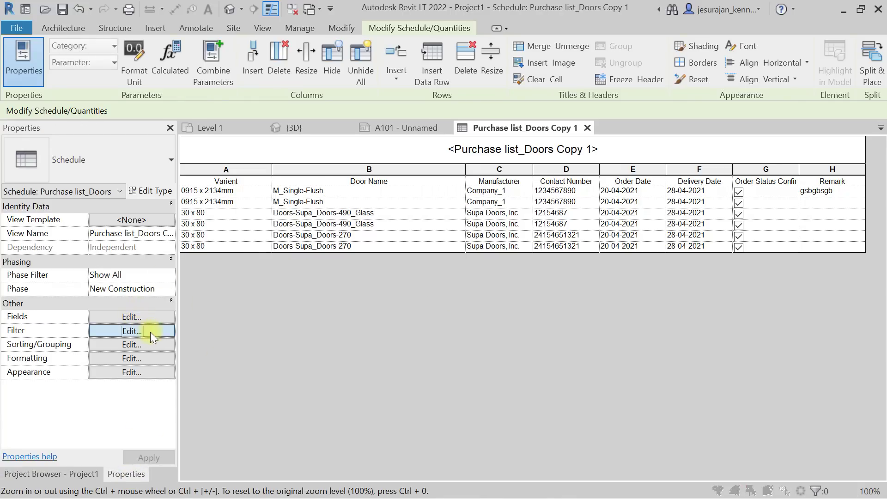
{"action": "left_click", "coordinate": [716, 129]}
{"action": "left_click", "coordinate": [712, 140]}
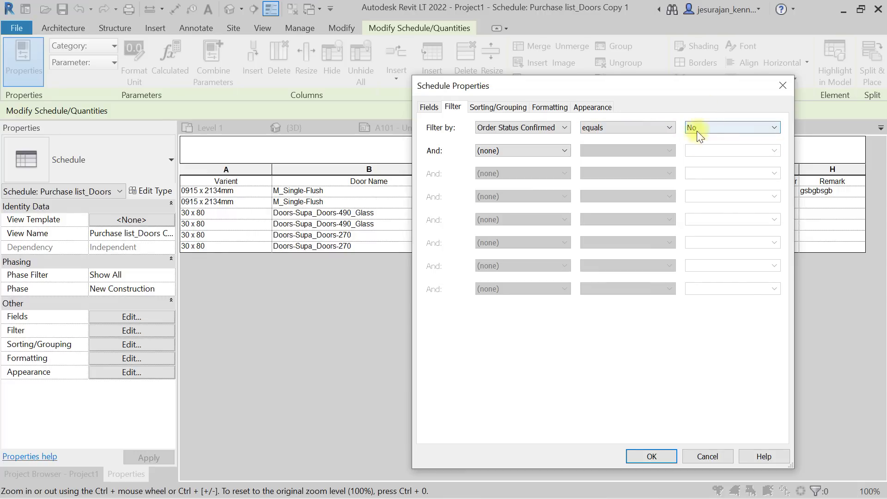
{"action": "left_click", "coordinate": [651, 456]}
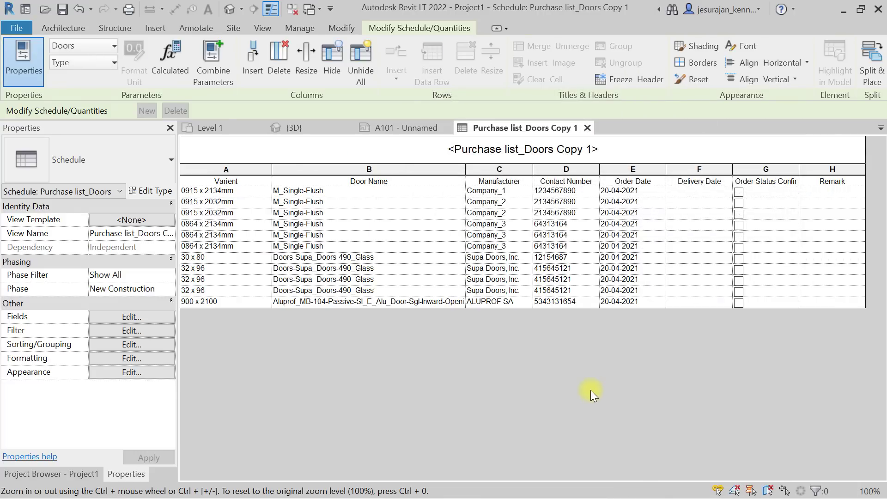
{"action": "left_click", "coordinate": [587, 128]}
Place Purchase list_Doors Copy 1 on sheet A101 below the original schedule.
{"action": "scroll", "coordinate": [564, 292], "scroll_direction": "down", "scroll_amount": 3}
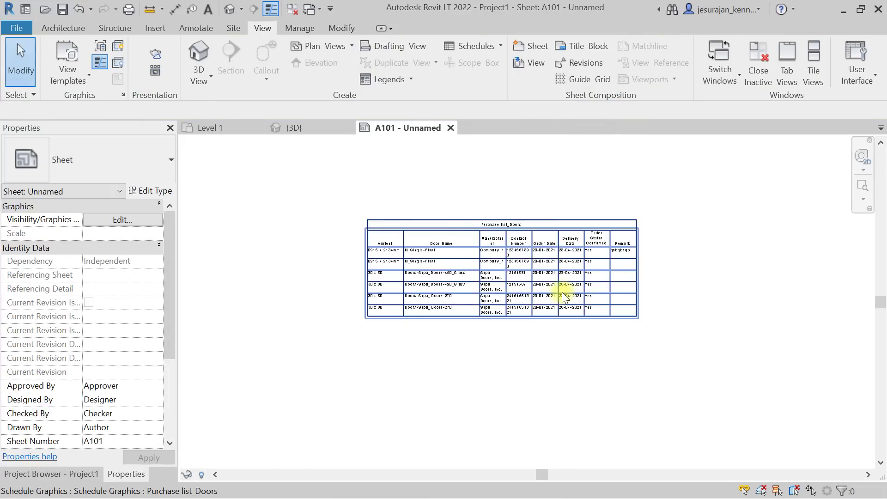
{"action": "left_click", "coordinate": [51, 473]}
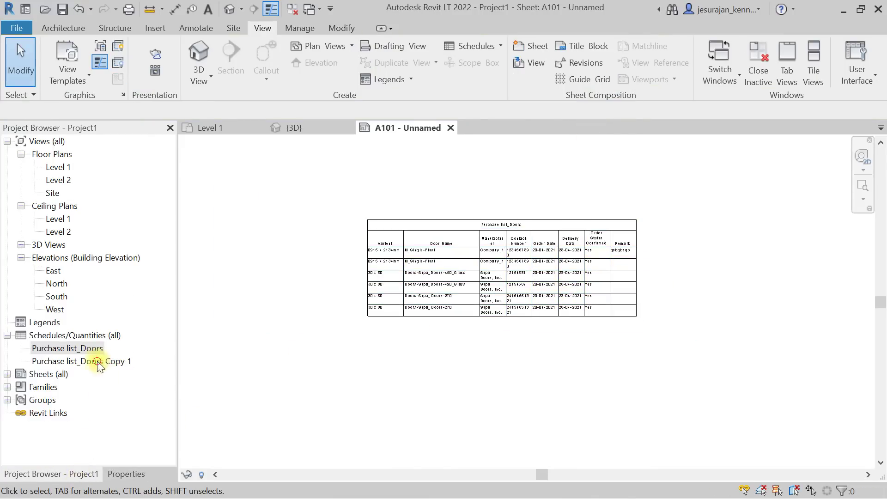
{"action": "left_click", "coordinate": [78, 361]}
{"action": "left_click_drag", "start_coordinate": [78, 365], "coordinate": [572, 379]}
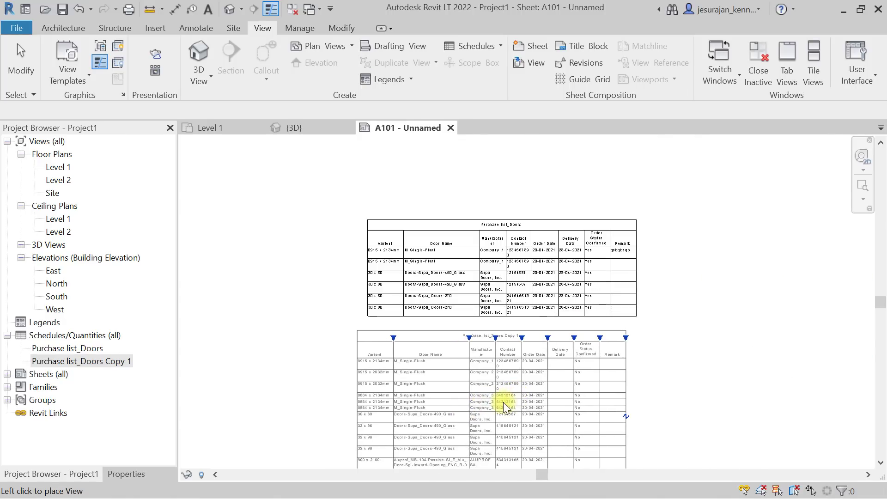
{"action": "left_click", "coordinate": [510, 403]}
{"action": "left_click", "coordinate": [697, 321]}
Widen the Manufacturer column of the copied schedule on the sheet.
{"action": "scroll", "coordinate": [569, 366], "scroll_direction": "down", "scroll_amount": 3}
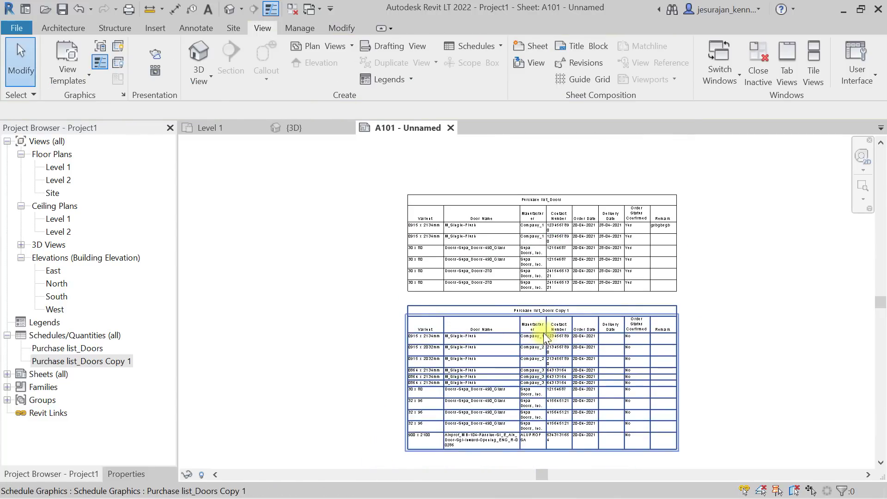
{"action": "left_click", "coordinate": [538, 363]}
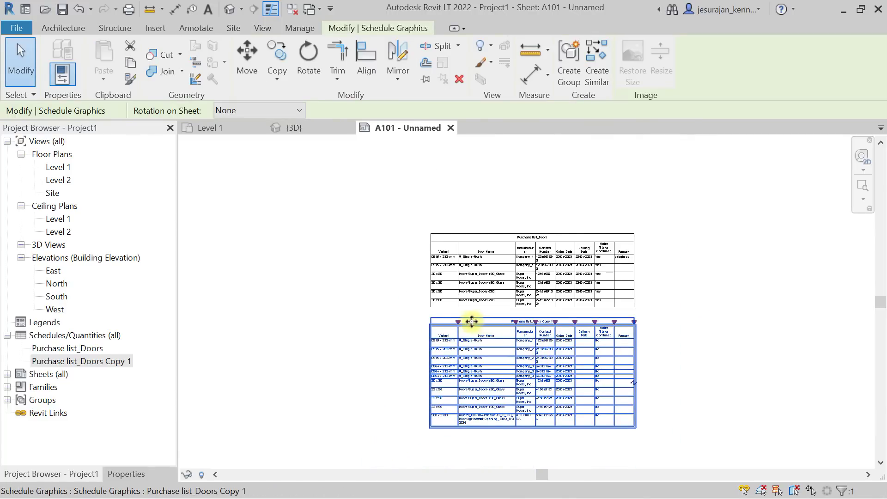
{"action": "scroll", "coordinate": [460, 326], "scroll_direction": "up", "scroll_amount": 3}
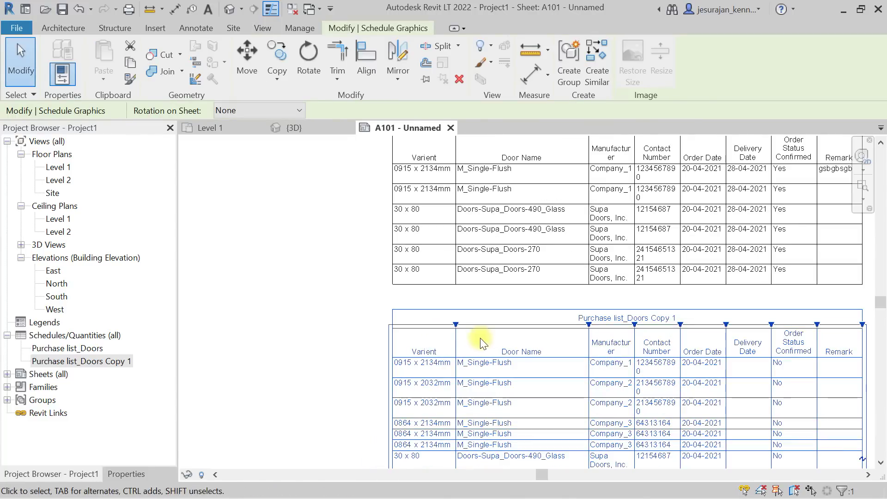
{"action": "scroll", "coordinate": [479, 340], "scroll_direction": "down", "scroll_amount": 2}
{"action": "mouse_move", "coordinate": [580, 409]}
{"action": "middle_mouse_down"}
{"action": "mouse_move", "coordinate": [586, 357]}
{"action": "mouse_move", "coordinate": [574, 335]}
{"action": "middle_mouse_up"}
{"action": "scroll", "coordinate": [574, 349], "scroll_direction": "up", "scroll_amount": 2}
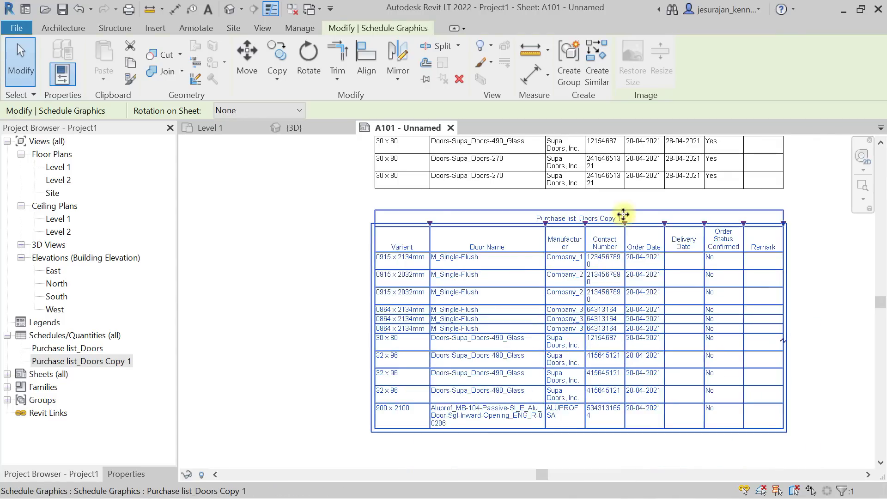
{"action": "left_click_drag", "start_coordinate": [585, 223], "coordinate": [615, 224]}
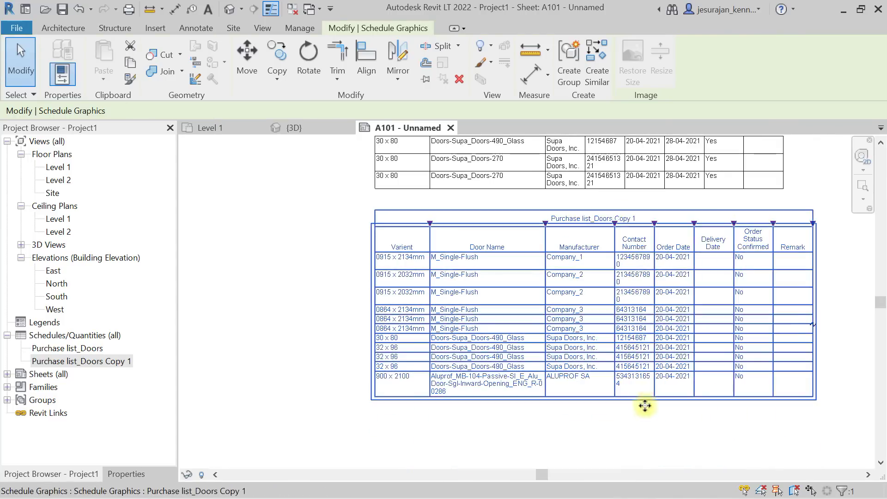
{"action": "left_click", "coordinate": [650, 424]}
Bring the upper Purchase list_Doors schedule into view and select it.
{"action": "middle_click_drag", "start_coordinate": [650, 422], "coordinate": [578, 472]}
{"action": "scroll", "coordinate": [582, 462], "scroll_direction": "down", "scroll_amount": 1}
{"action": "scroll", "coordinate": [518, 285], "scroll_direction": "up", "scroll_amount": 3}
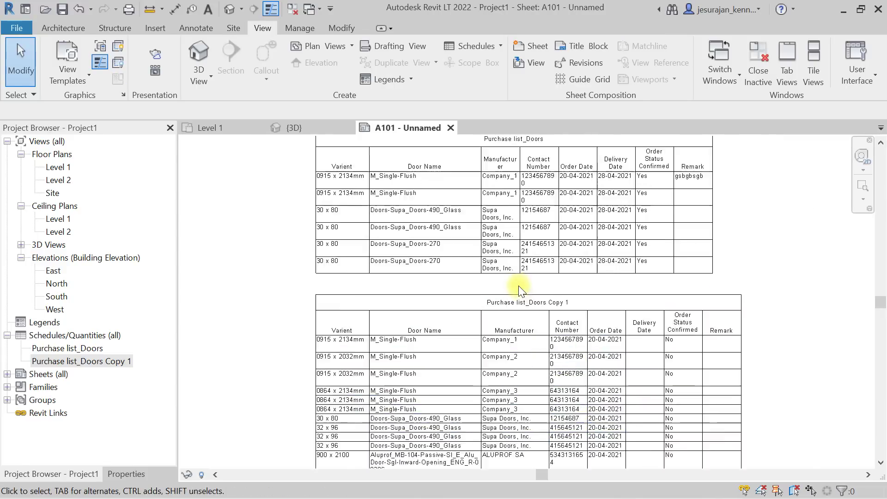
{"action": "middle_click_drag", "start_coordinate": [531, 204], "coordinate": [524, 387]}
{"action": "scroll", "coordinate": [532, 273], "scroll_direction": "up", "scroll_amount": 3}
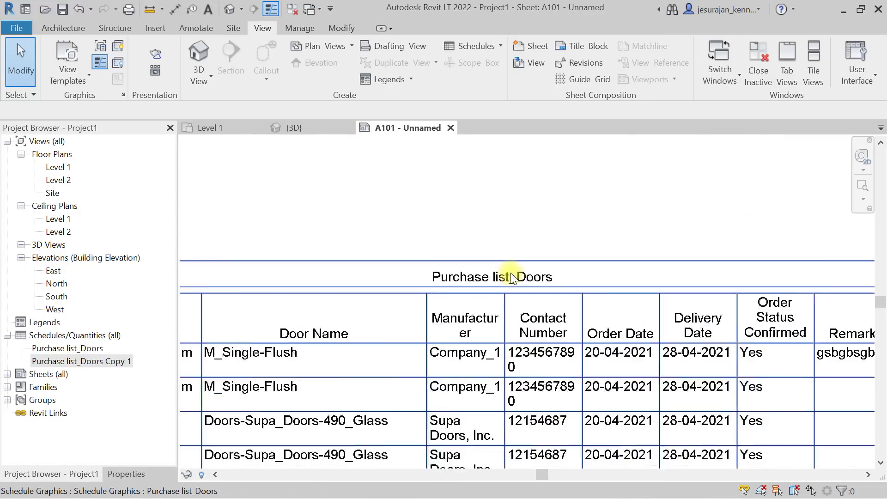
{"action": "left_click", "coordinate": [532, 269]}
Retitle the original schedule 'Purchase list of doors confirmed'.
{"action": "double_click", "coordinate": [532, 269]}
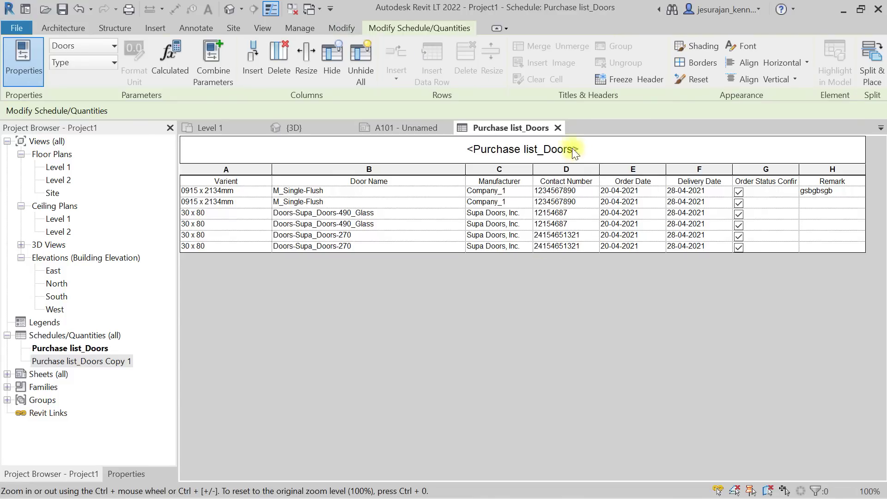
{"action": "left_click", "coordinate": [624, 146]}
{"action": "left_click", "coordinate": [545, 147]}
{"action": "left_click_drag", "start_coordinate": [539, 147], "coordinate": [696, 142]}
{"action": "type", "text": "of "}
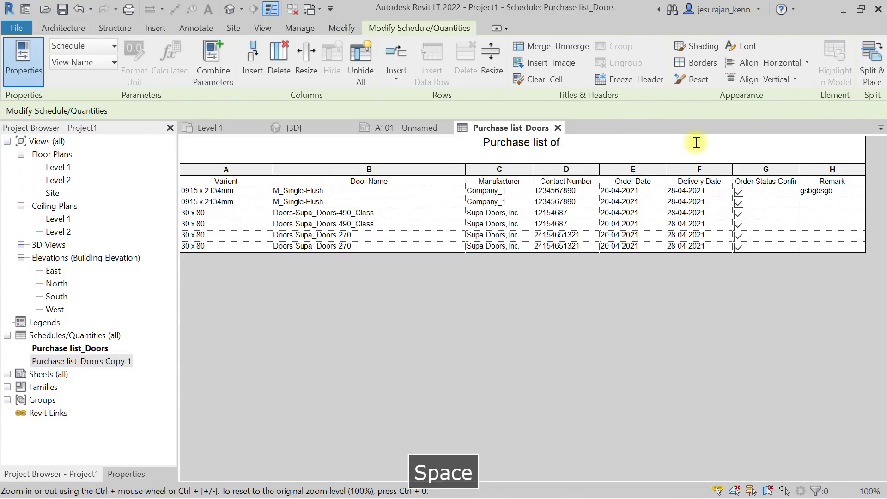
{"action": "type", "text": "Door C"}
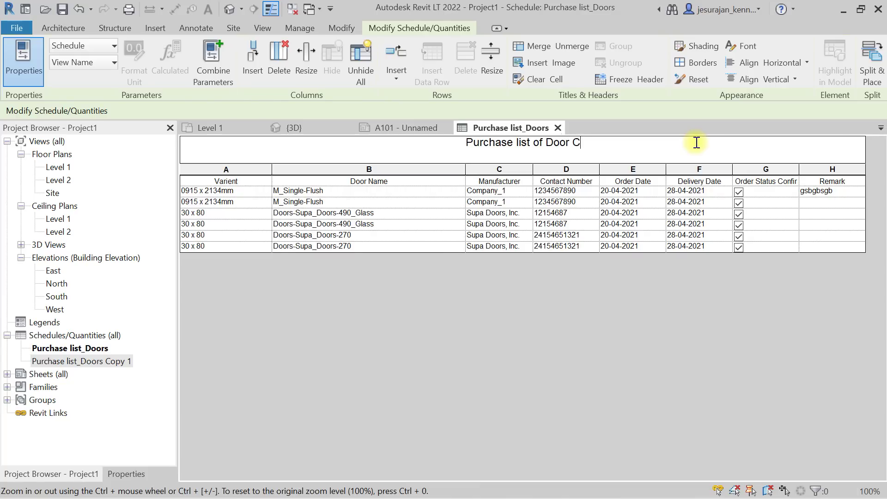
{"action": "type", "text": "onfirmed"}
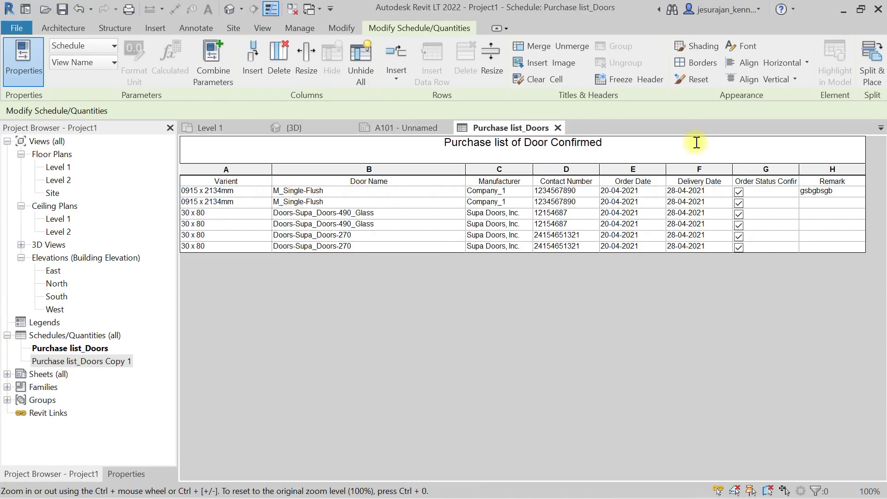
{"action": "key", "text": "Left"}
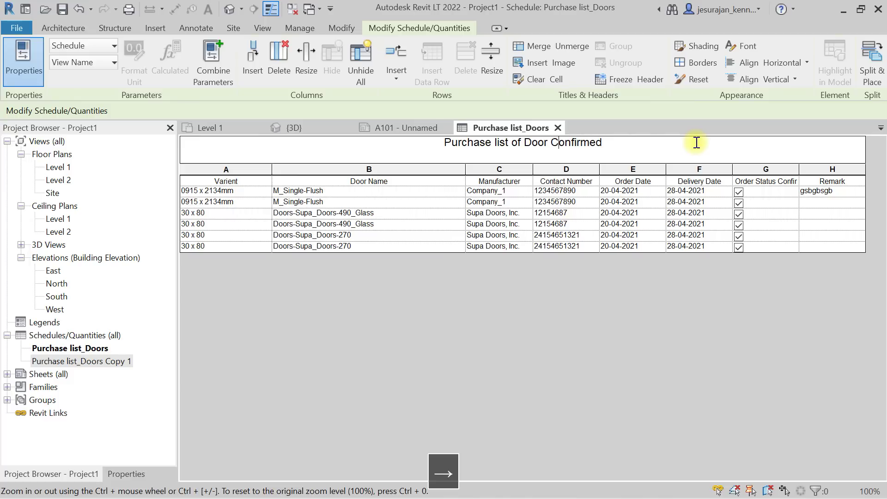
{"action": "key", "text": "BackSpace"}
{"action": "type", "text": "c"}
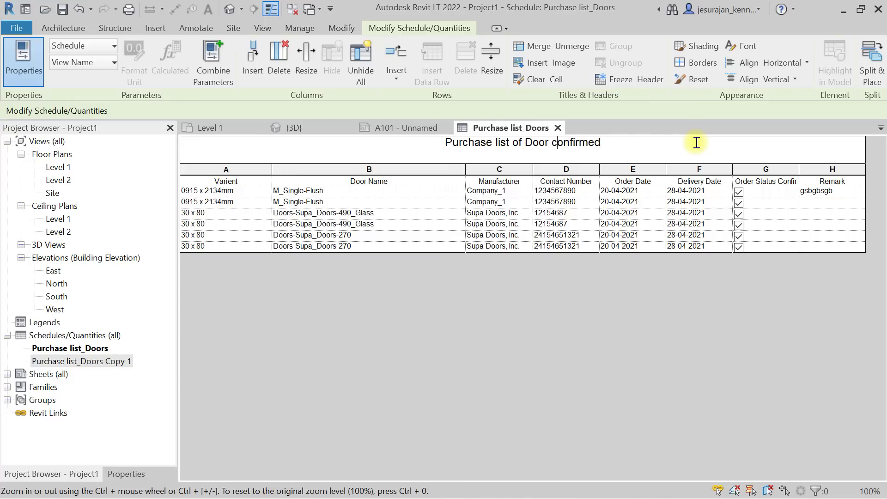
{"action": "key", "text": "Left"}
{"action": "key", "text": "Left"}
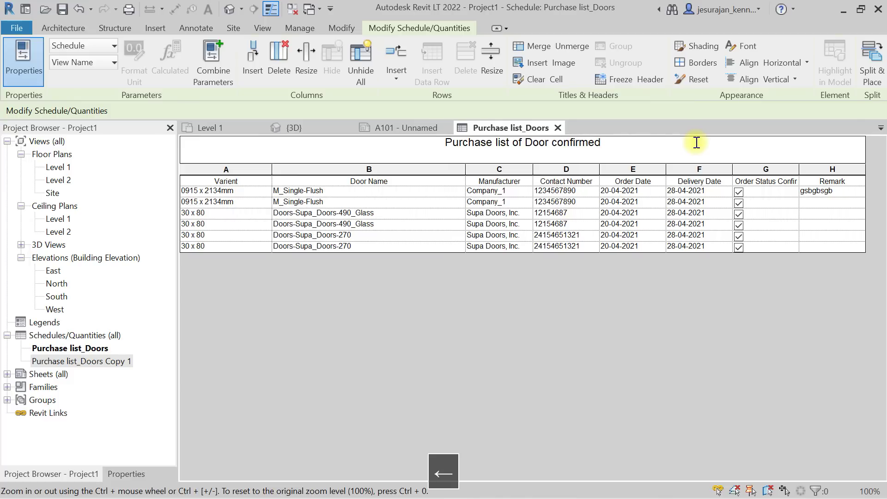
{"action": "key", "text": "BackSpace"}
{"action": "type", "text": "d"}
{"action": "key", "text": "Right"}
{"action": "key", "text": "Right"}
{"action": "key", "text": "Right"}
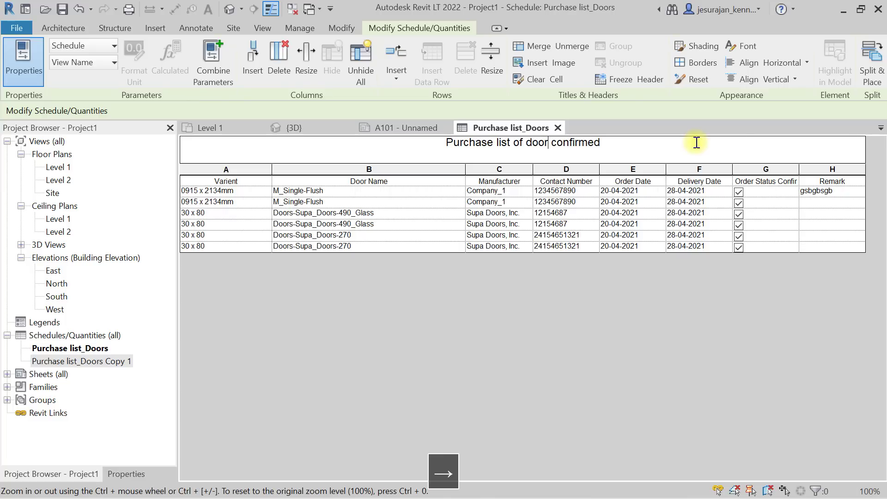
{"action": "type", "text": "s"}
{"action": "key", "text": "Return"}
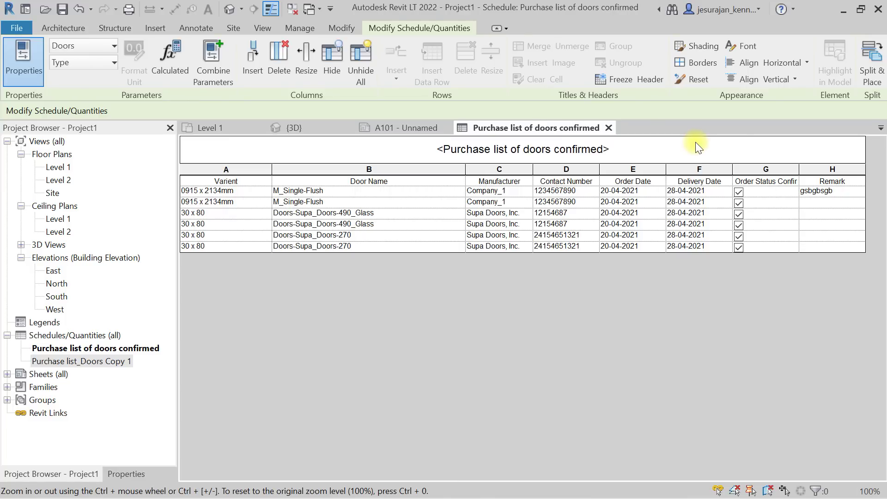
Return to sheet A101 and select the confirmed schedule there.
{"action": "left_click", "coordinate": [609, 128]}
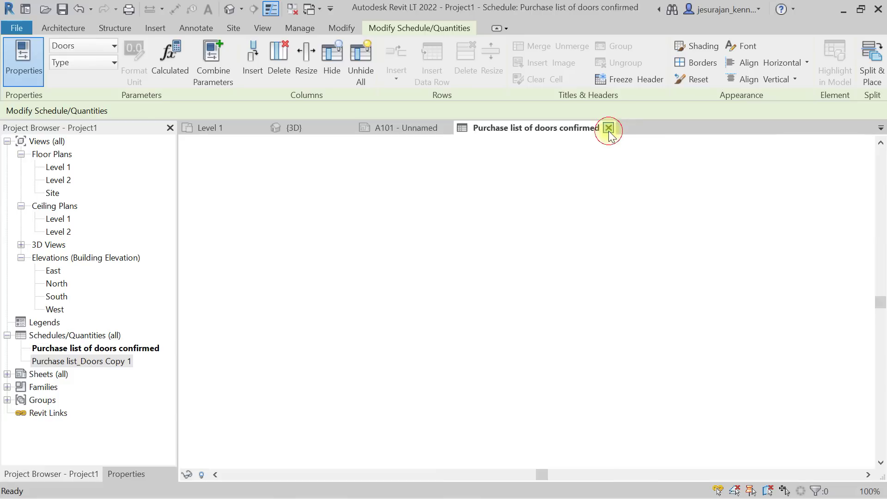
{"action": "scroll", "coordinate": [545, 219], "scroll_direction": "down", "scroll_amount": 3}
{"action": "left_click", "coordinate": [528, 244]}
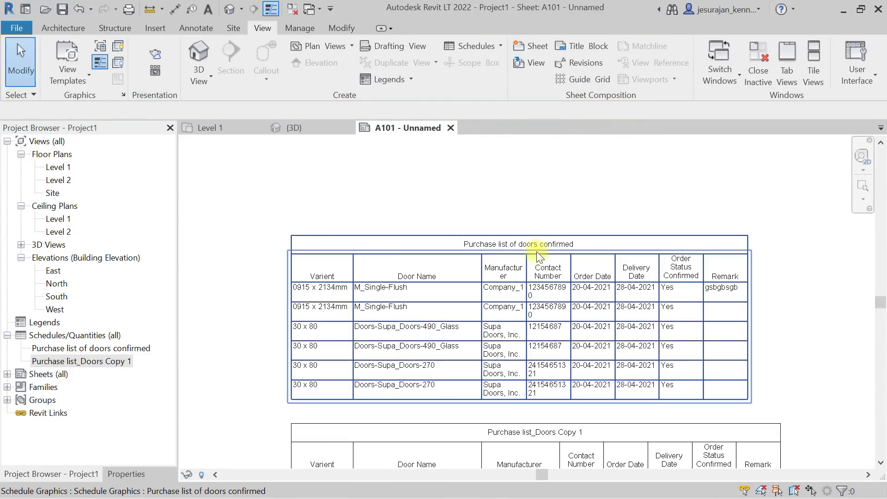
Widen the confirmed schedule's Manufacturer column so rows fit one line, then open the schedule view.
{"action": "left_click_drag", "start_coordinate": [531, 252], "coordinate": [608, 242]}
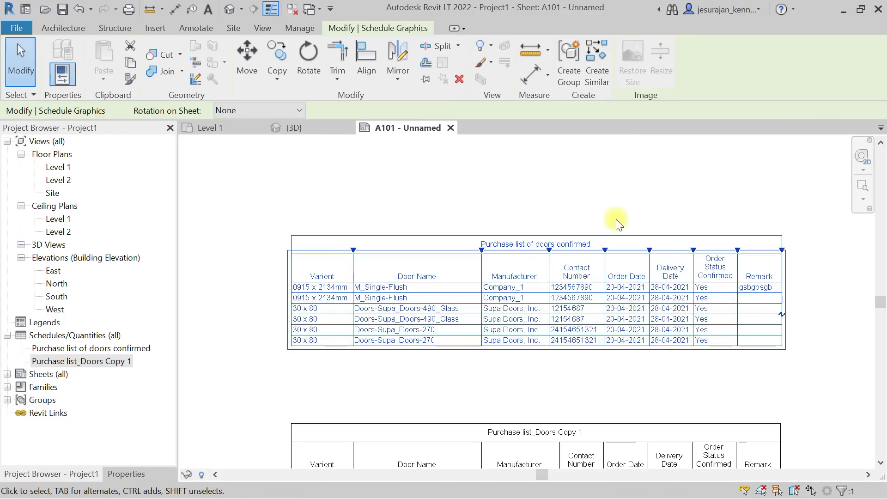
{"action": "scroll", "coordinate": [376, 273], "scroll_direction": "up", "scroll_amount": 1}
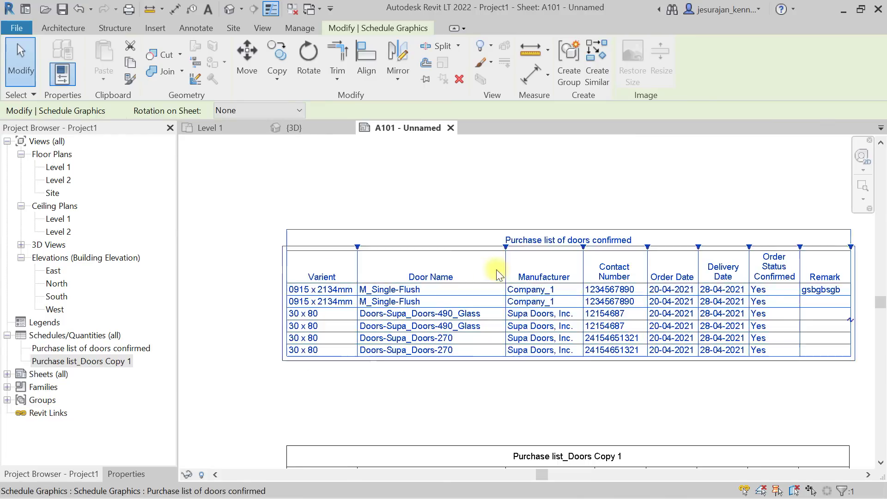
{"action": "double_click", "coordinate": [760, 265]}
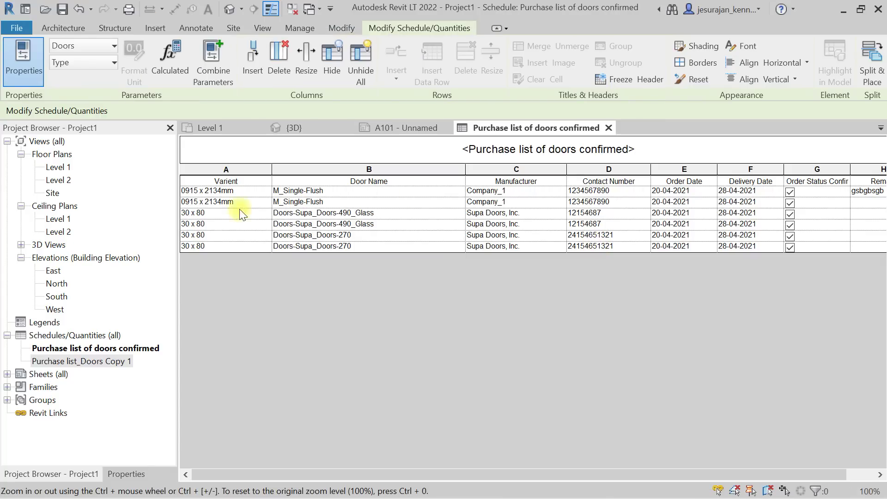
Centre the column headers horizontally and vertically.
{"action": "left_click_drag", "start_coordinate": [275, 182], "coordinate": [882, 183]}
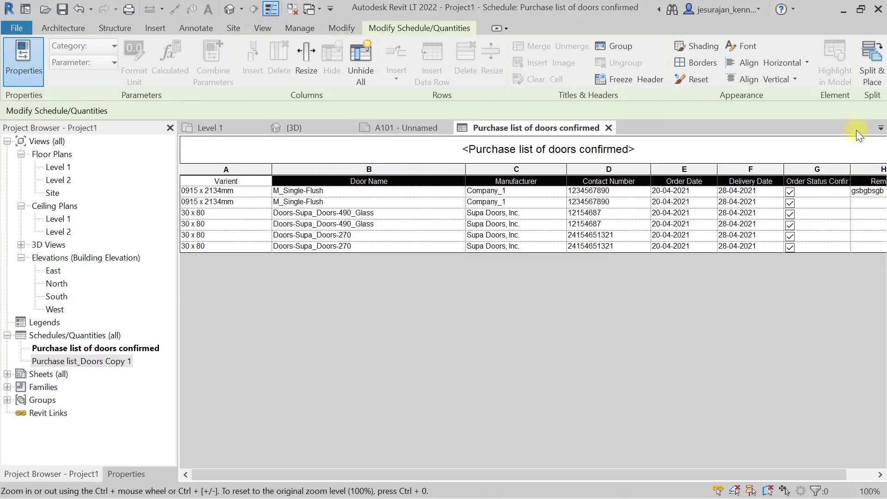
{"action": "left_click", "coordinate": [782, 62]}
{"action": "left_click", "coordinate": [758, 111]}
{"action": "left_click", "coordinate": [770, 77]}
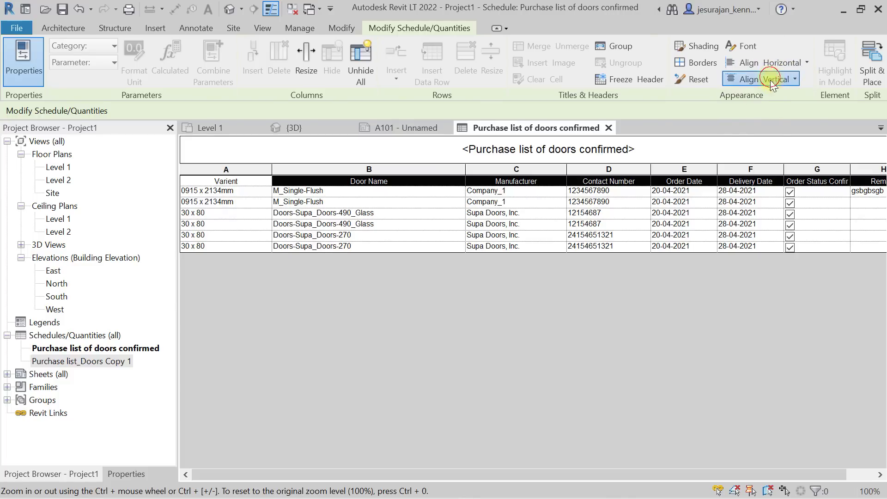
{"action": "left_click", "coordinate": [765, 127]}
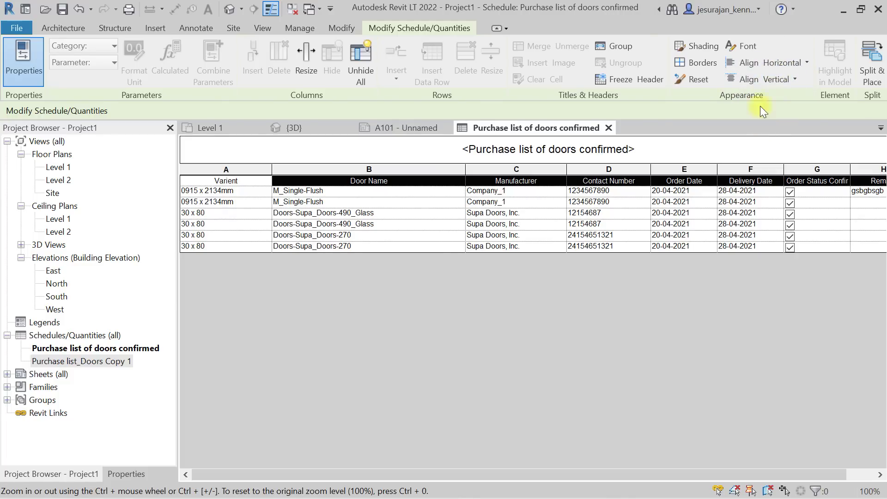
Make the header text bold and brown.
{"action": "left_click", "coordinate": [741, 47]}
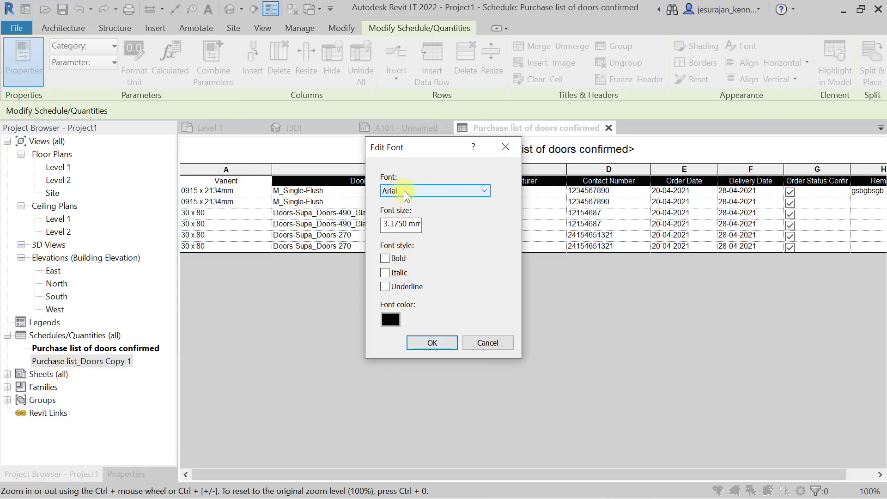
{"action": "left_click", "coordinate": [398, 259]}
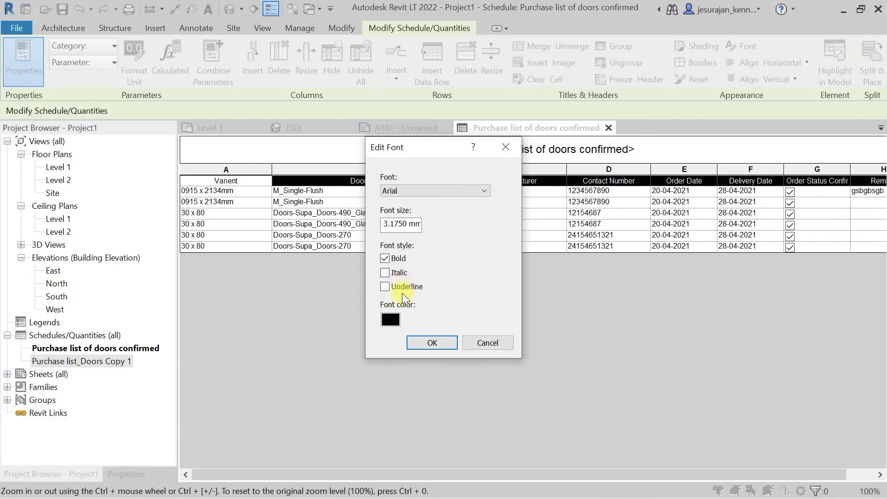
{"action": "left_click", "coordinate": [392, 319]}
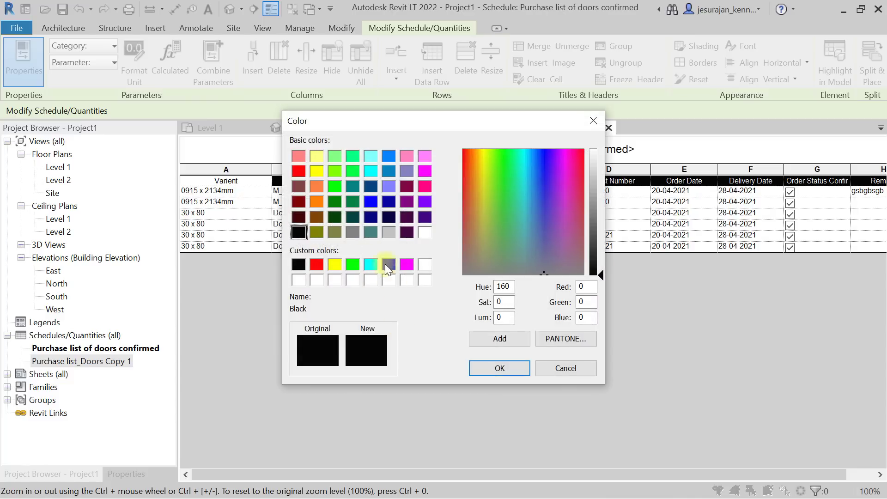
{"action": "left_click", "coordinate": [316, 217]}
{"action": "left_click", "coordinate": [501, 368]}
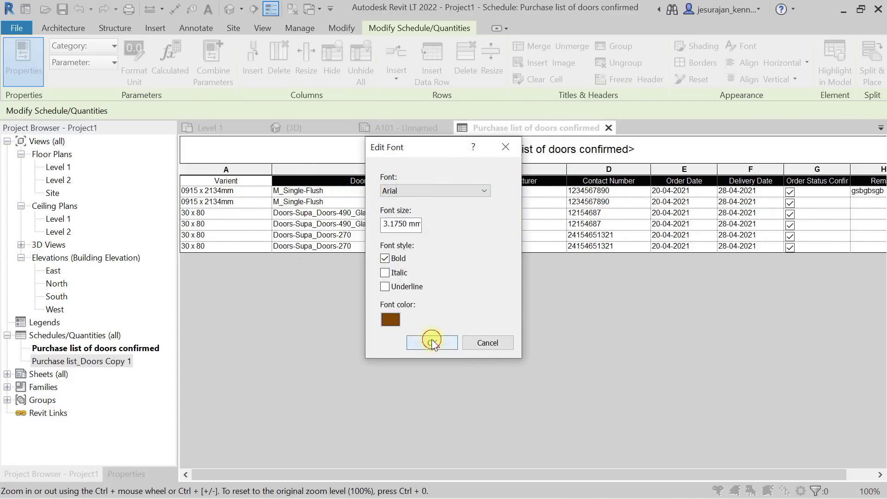
{"action": "left_click", "coordinate": [437, 339]}
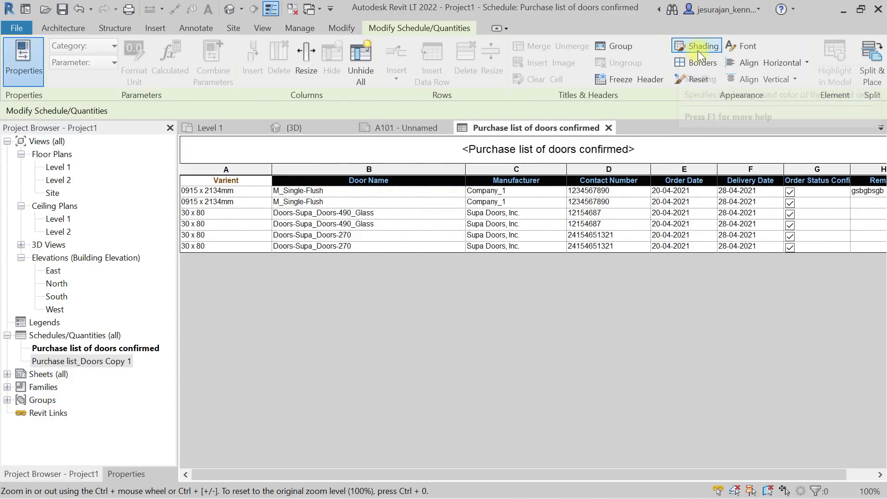
Give the headers grey shading and return to sheet A101.
{"action": "left_click", "coordinate": [697, 50]}
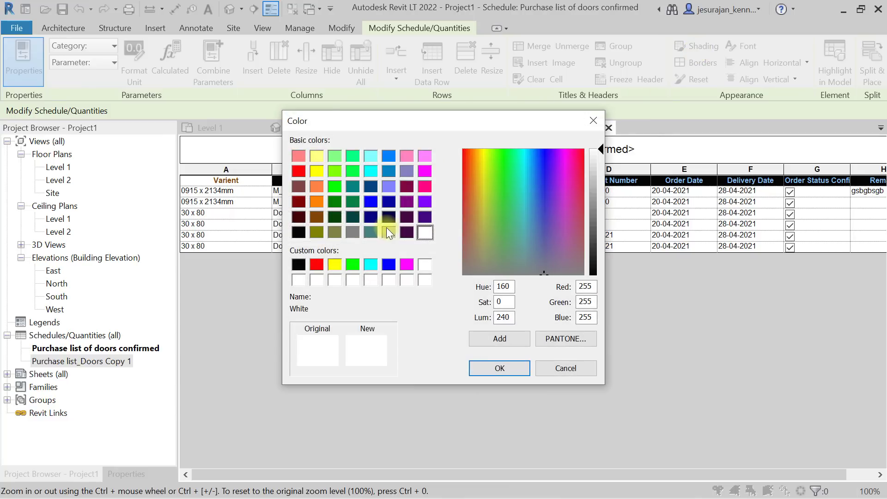
{"action": "left_click", "coordinate": [387, 229]}
{"action": "left_click", "coordinate": [510, 365]}
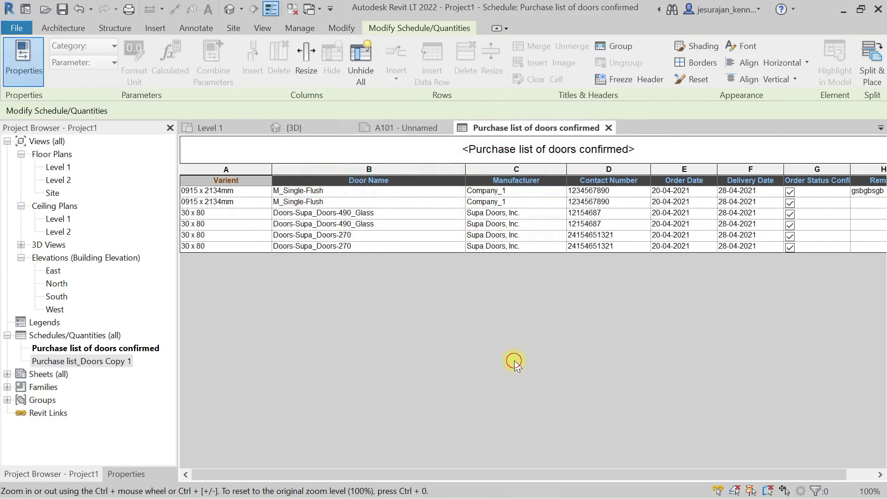
{"action": "left_click", "coordinate": [607, 129]}
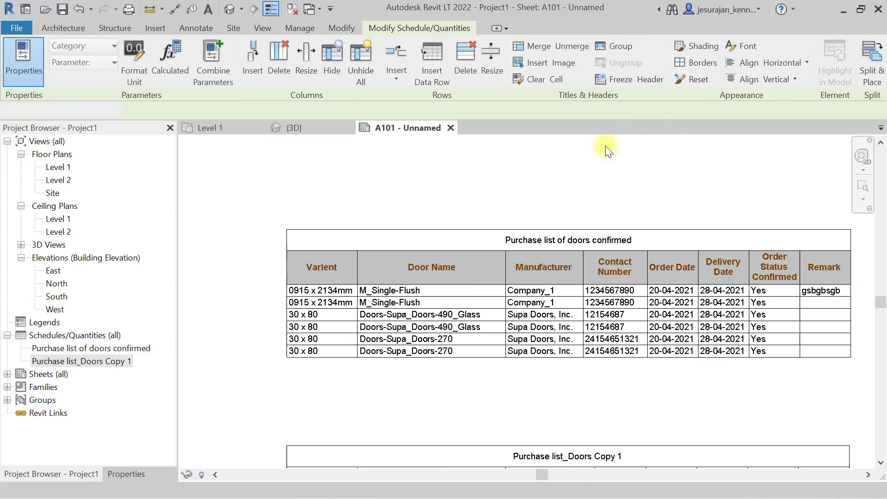
{"action": "middle_click_drag", "start_coordinate": [587, 210], "coordinate": [523, 192]}
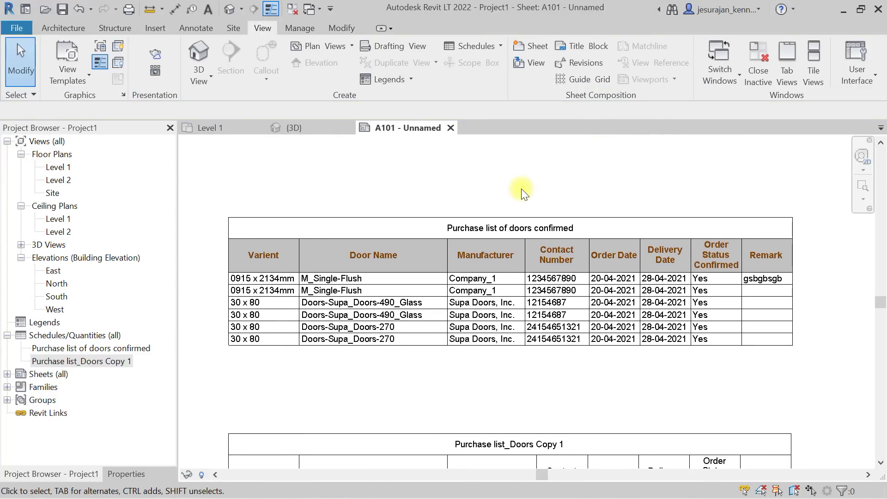
{"action": "double_click", "coordinate": [362, 242]}
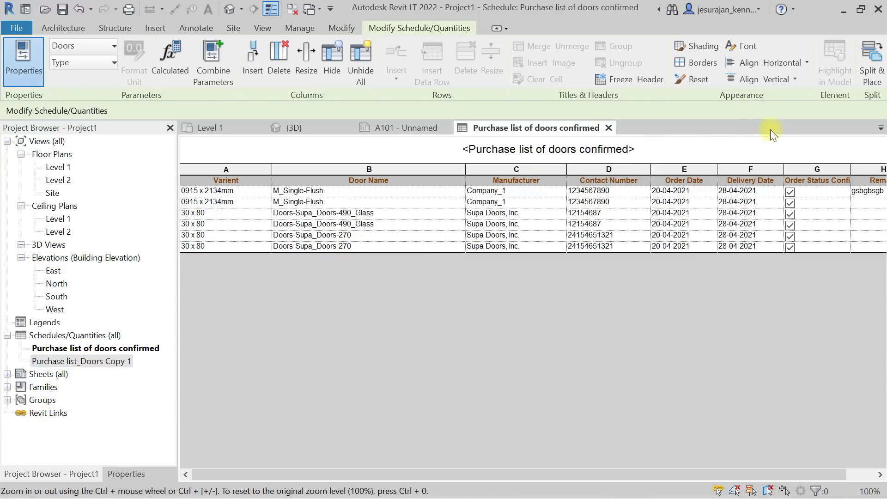
{"action": "left_click_drag", "start_coordinate": [577, 475], "coordinate": [491, 470]}
{"action": "left_click", "coordinate": [608, 128]}
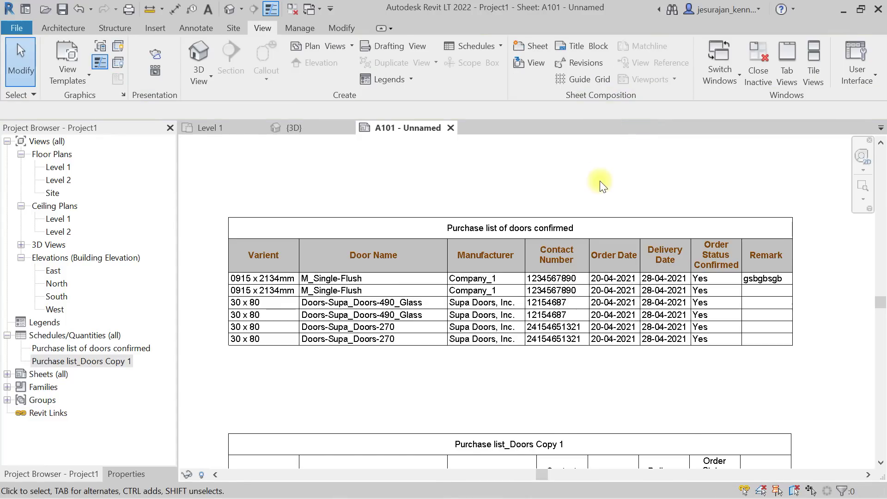
{"action": "scroll", "coordinate": [601, 184], "scroll_direction": "down", "scroll_amount": 1}
{"action": "middle_click_drag", "start_coordinate": [545, 191], "coordinate": [553, 209]}
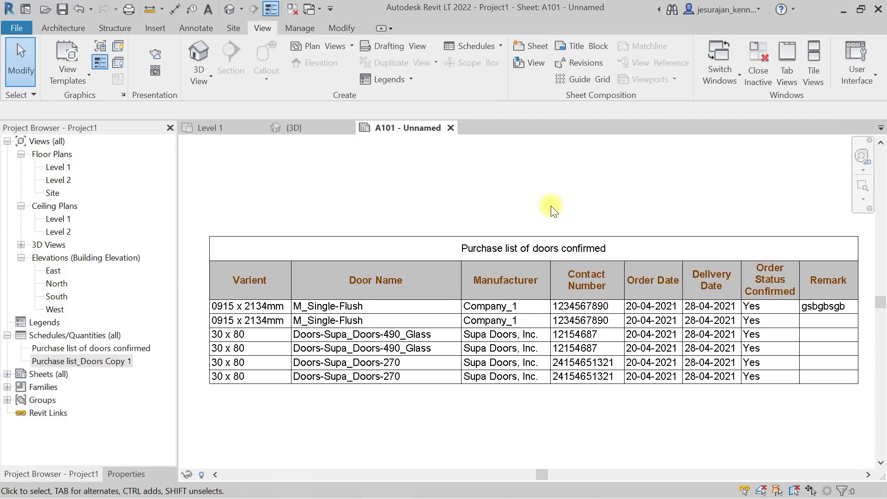